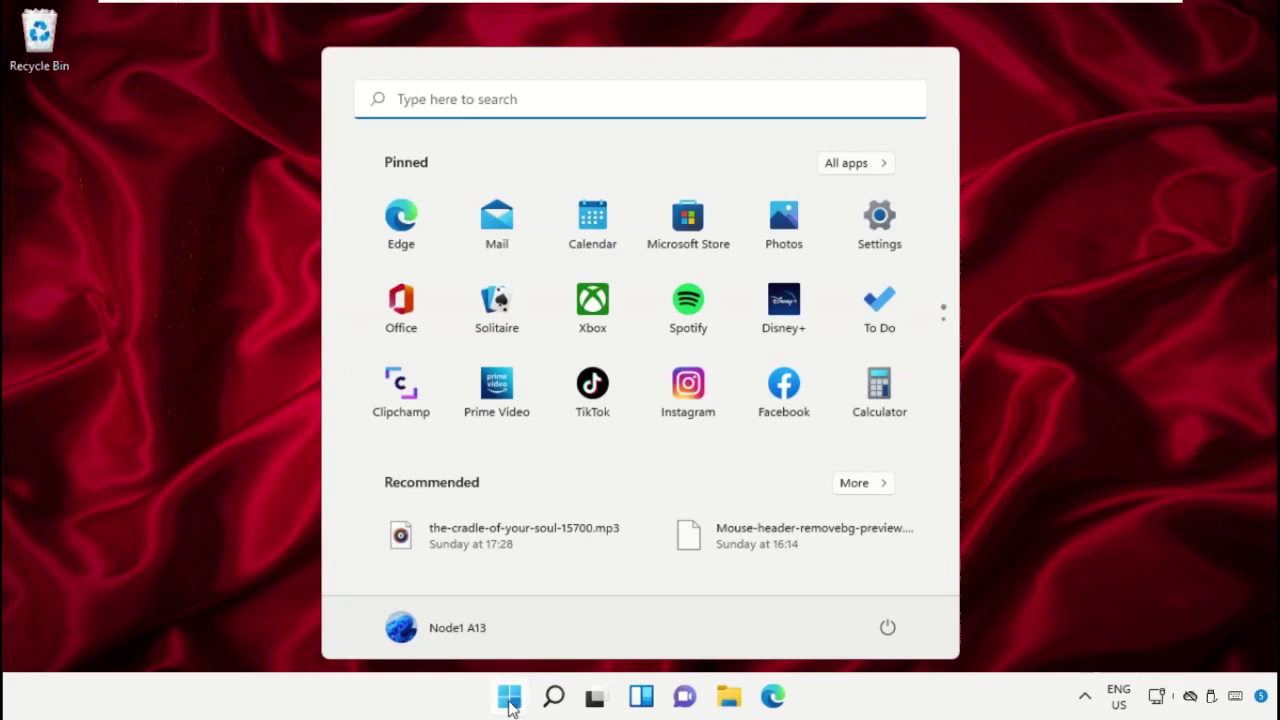
Search the Start menu for 'task mana' and launch Task Manager from the results.
text(task mana)
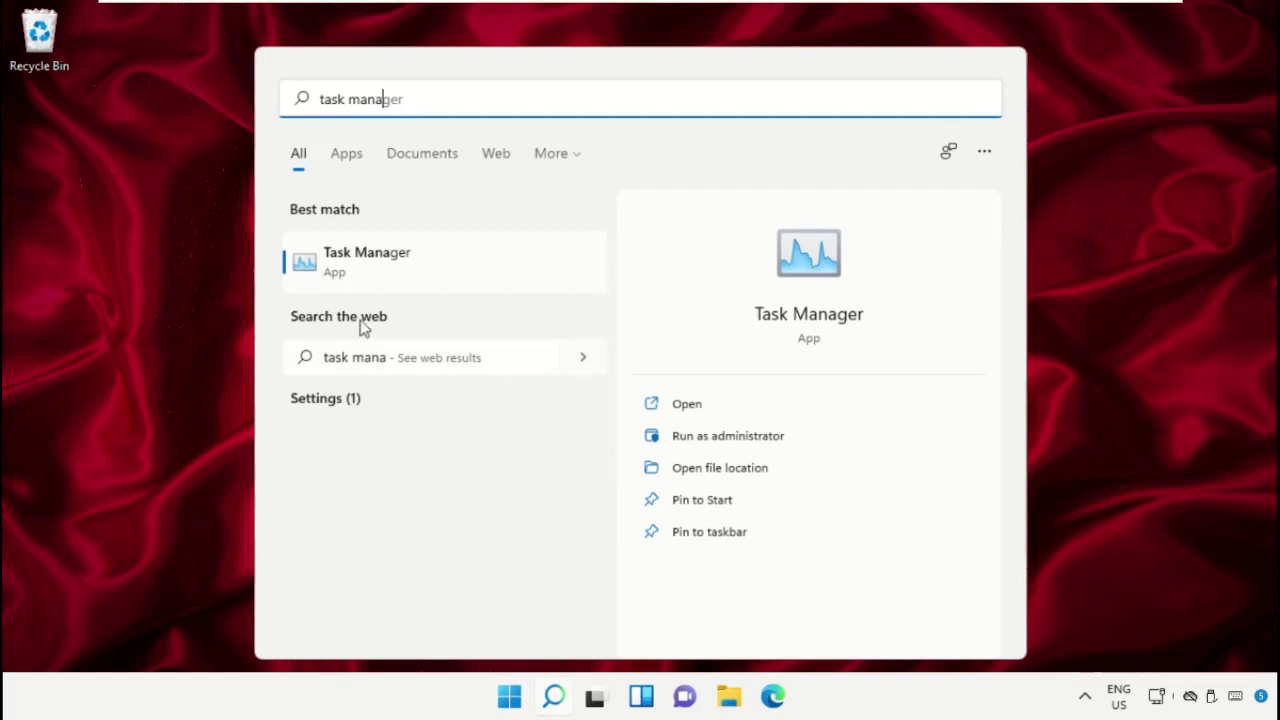
click(390, 264)
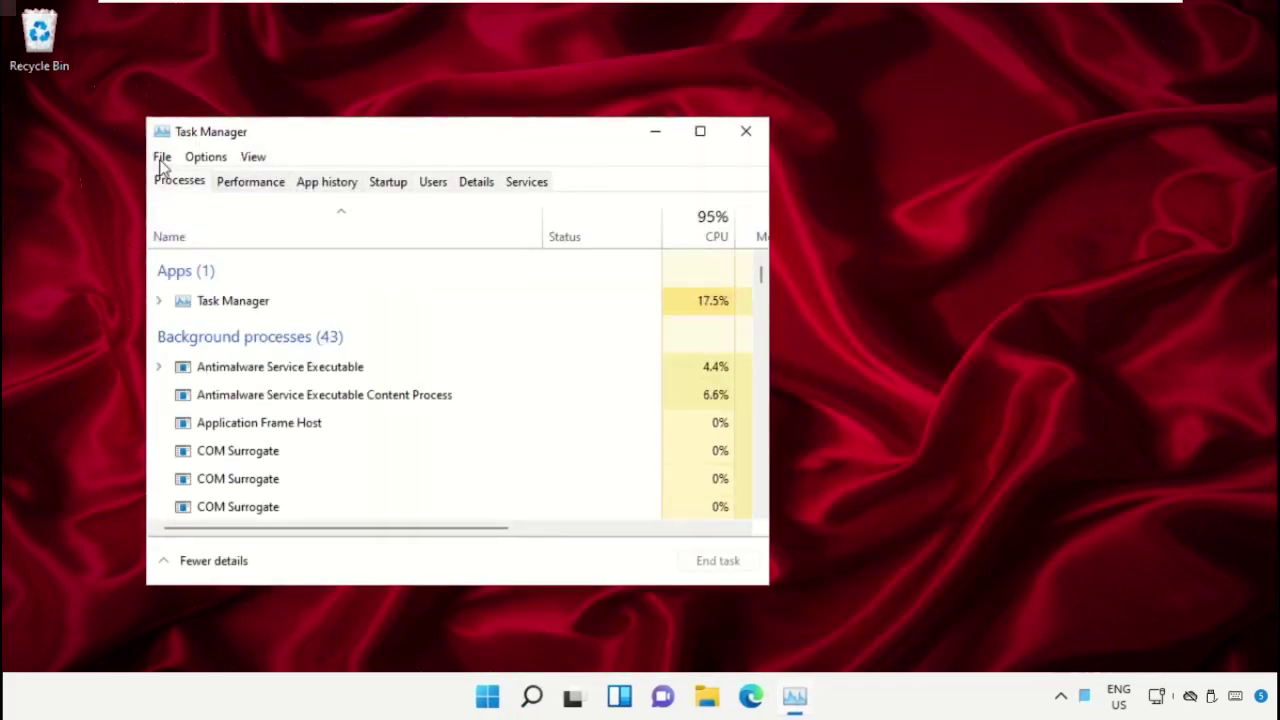
Start a new task from Task Manager's File menu and browse for its program.
click(161, 160)
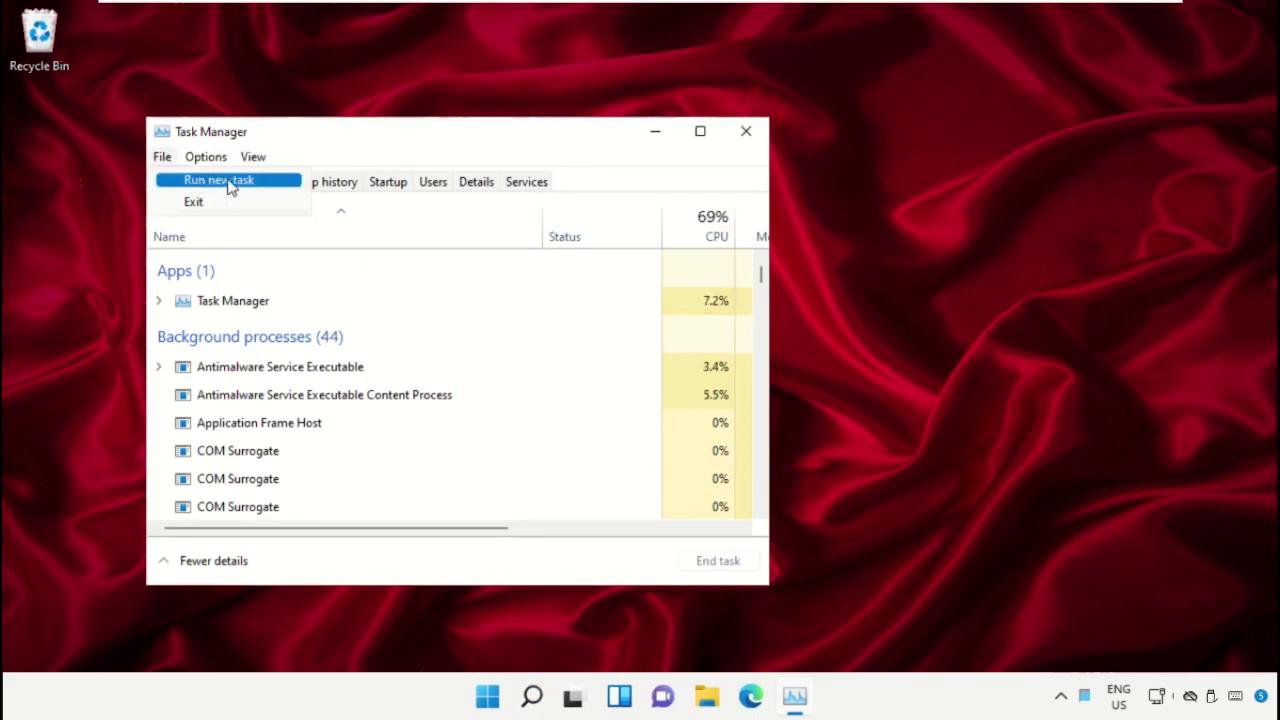
click(271, 190)
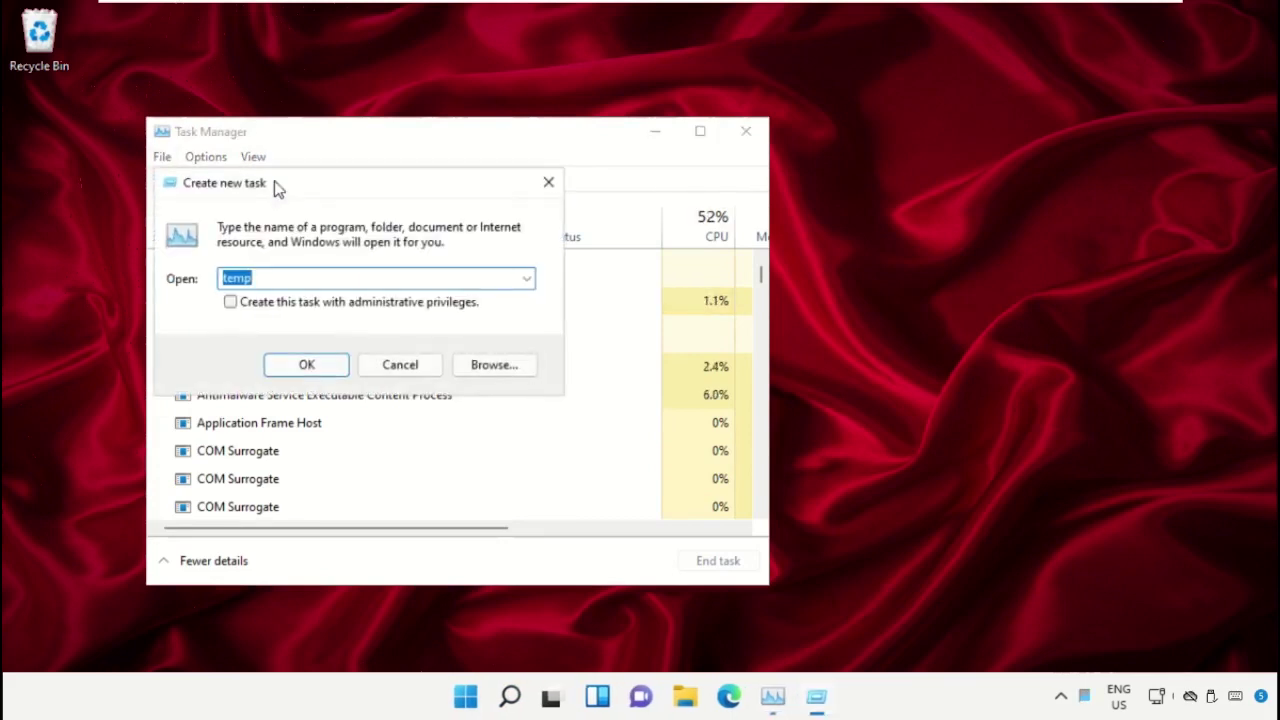
click(492, 365)
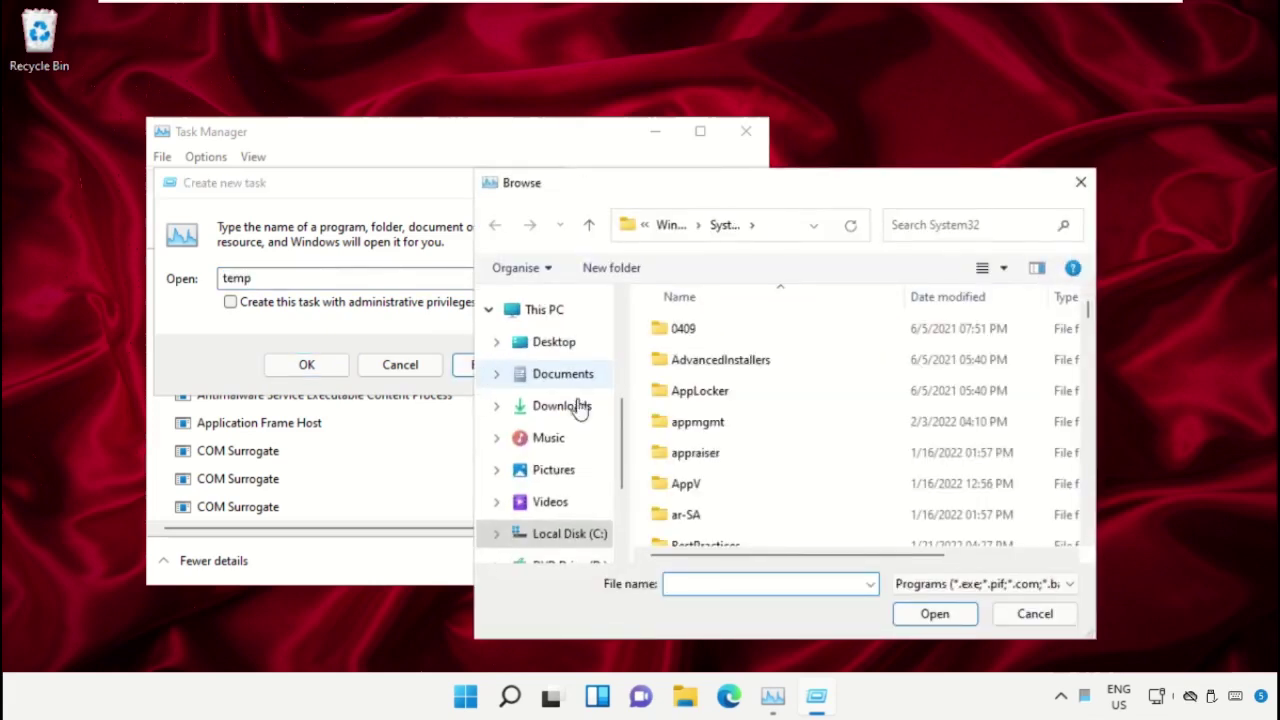
Navigate the file browser into C:\Windows\System32.
scroll(551, 537, down, 1)
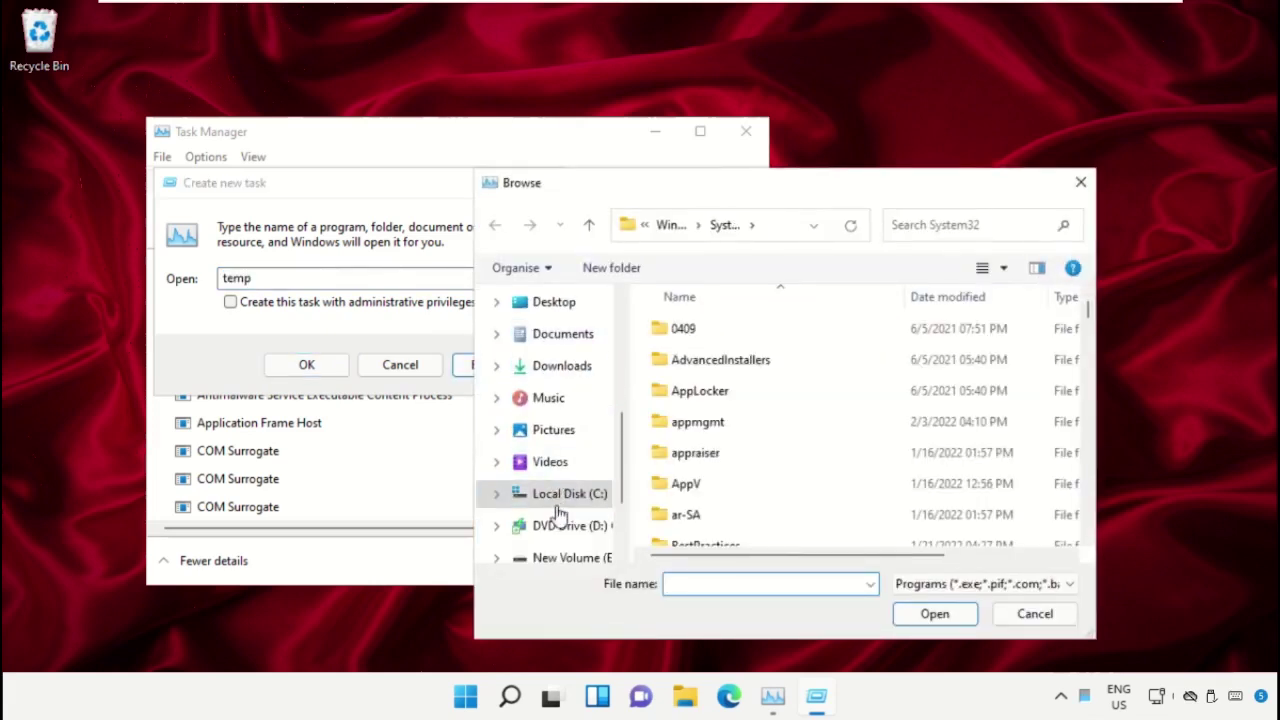
click(555, 494)
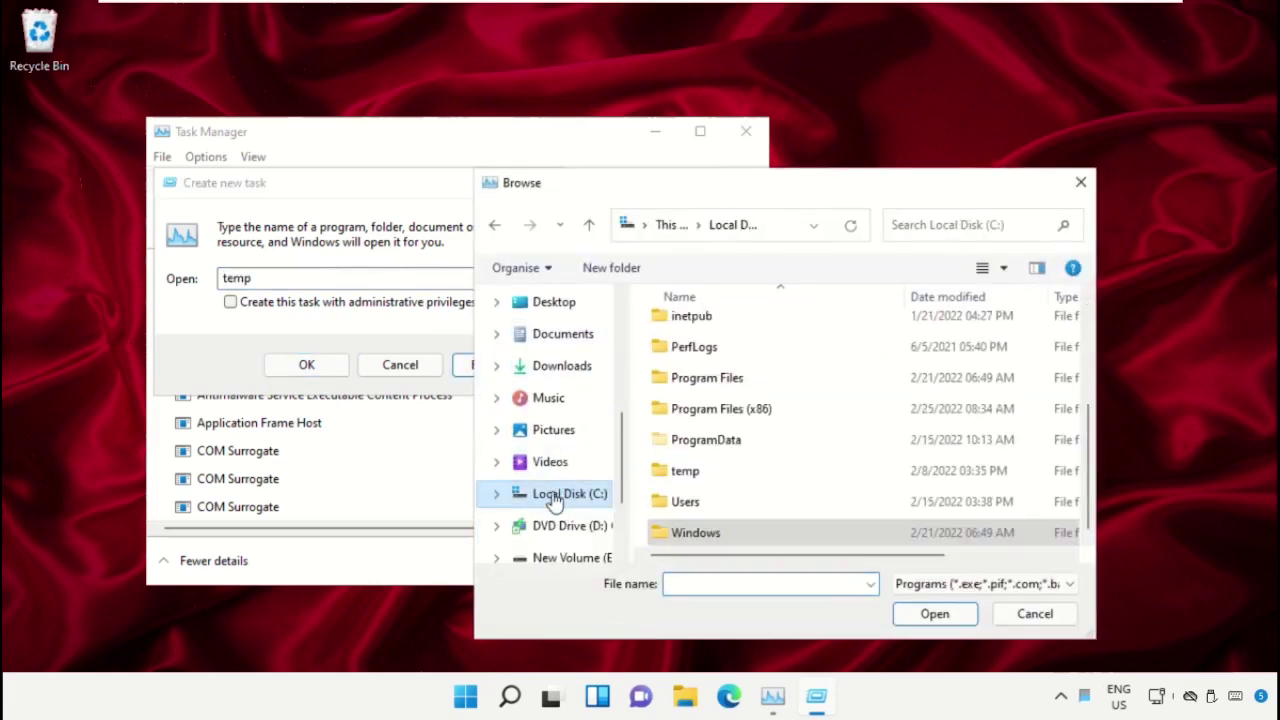
scroll(555, 355, up, 2)
click(548, 342)
scroll(808, 420, down, 2)
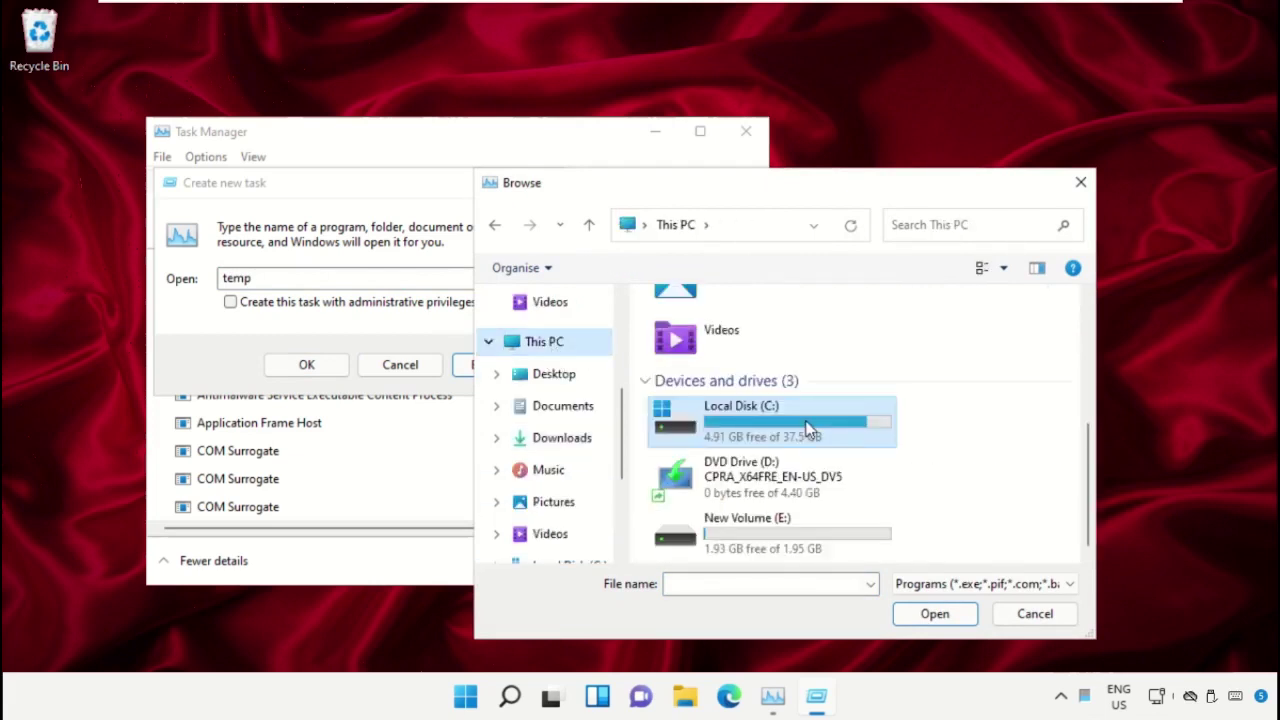
scroll(740, 480, up, 2)
scroll(820, 469, down, 2)
double_click(796, 430)
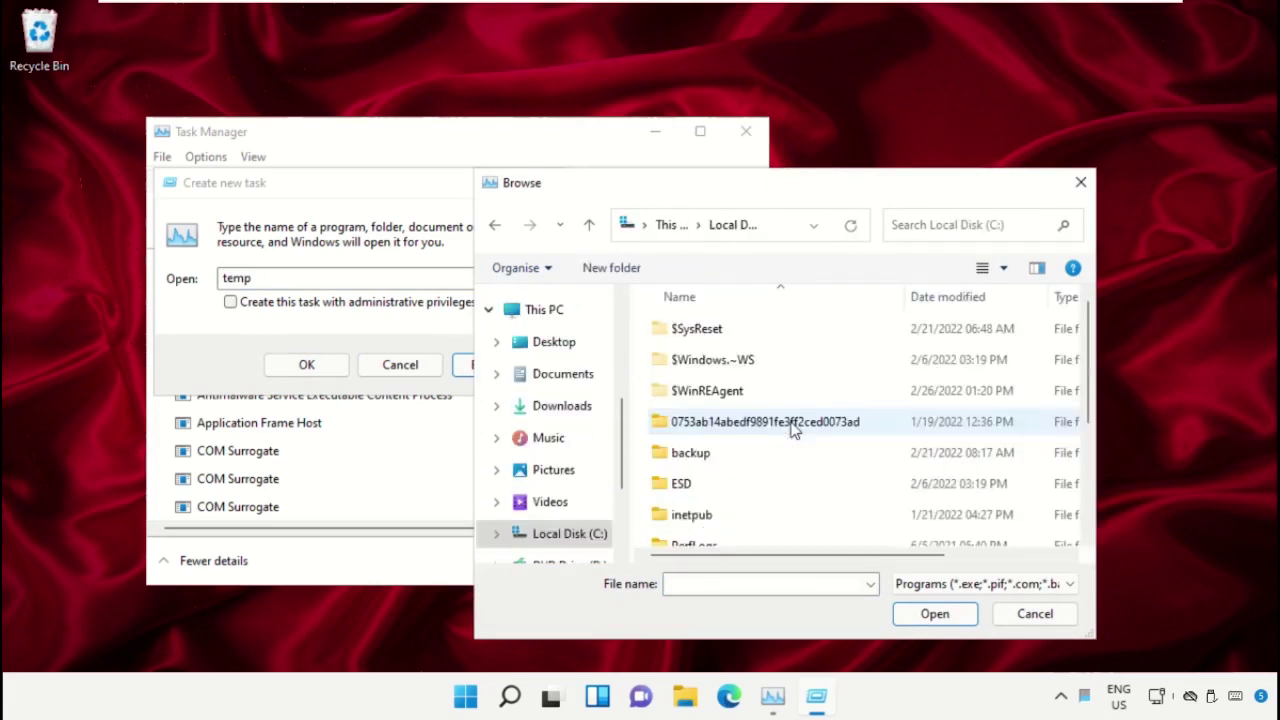
scroll(680, 366, down, 3)
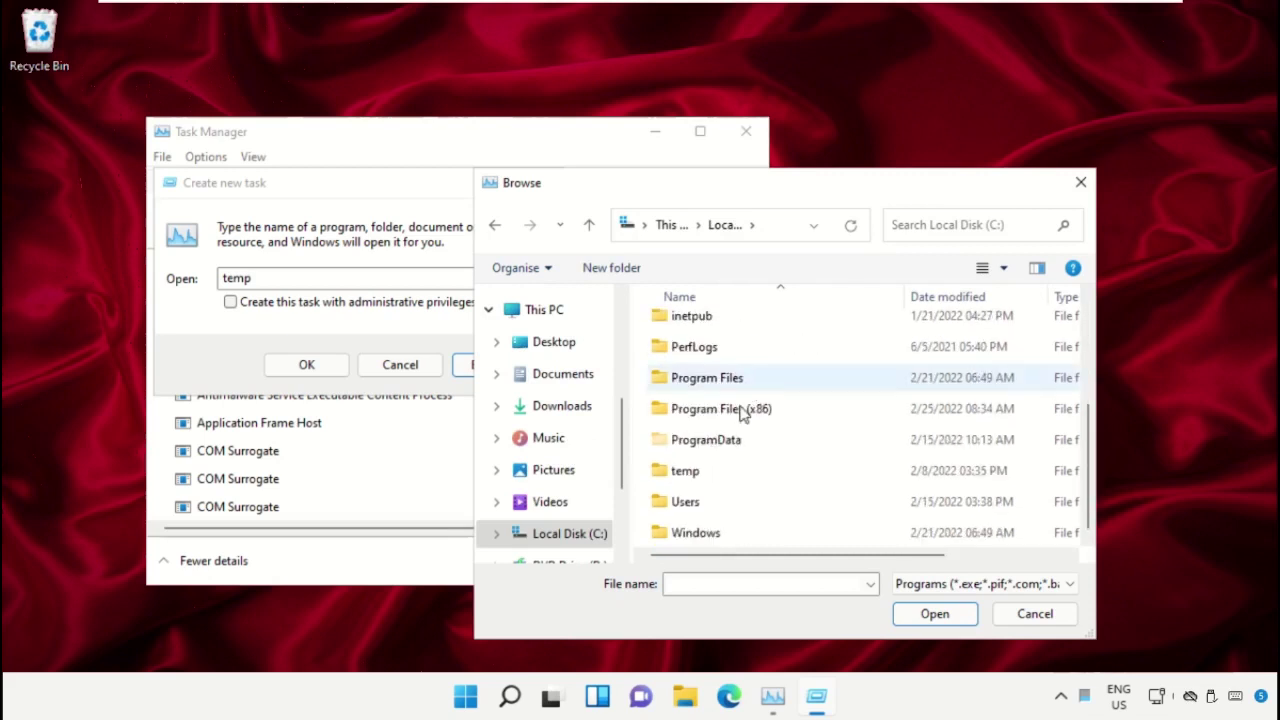
double_click(708, 536)
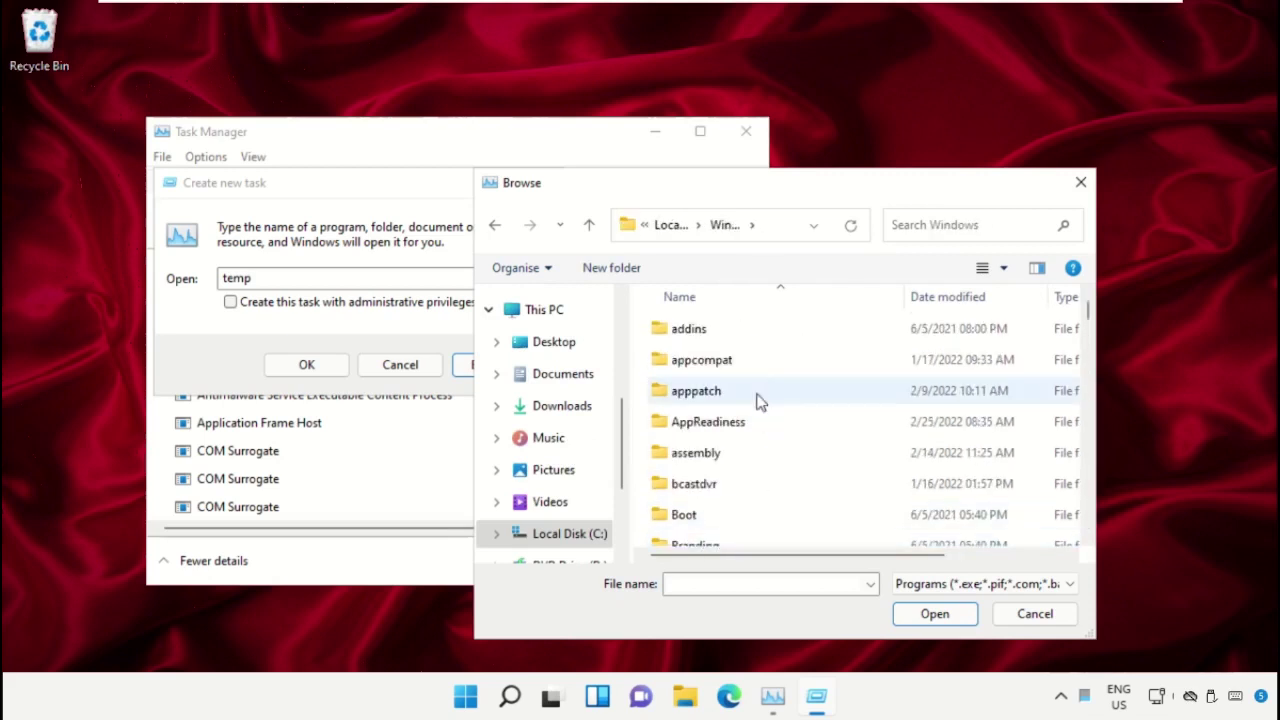
scroll(745, 380, down, 6)
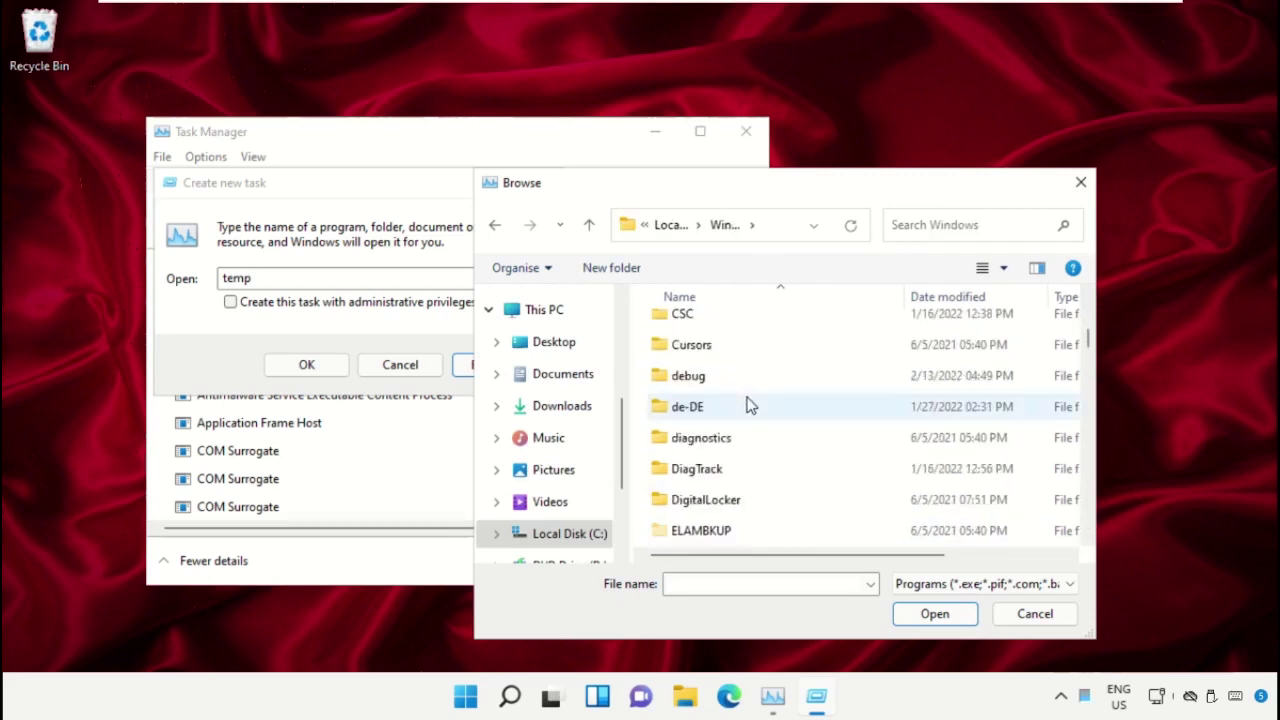
scroll(750, 415, down, 12)
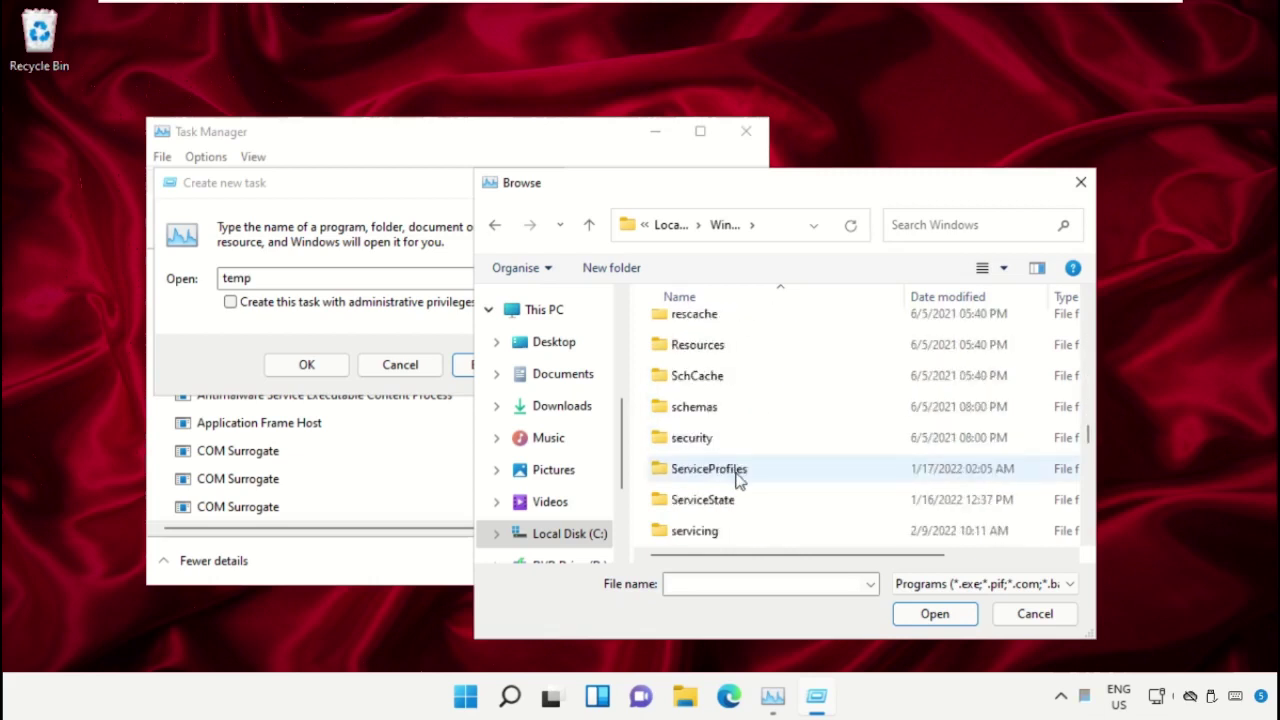
scroll(738, 480, down, 2)
click(705, 437)
double_click(705, 437)
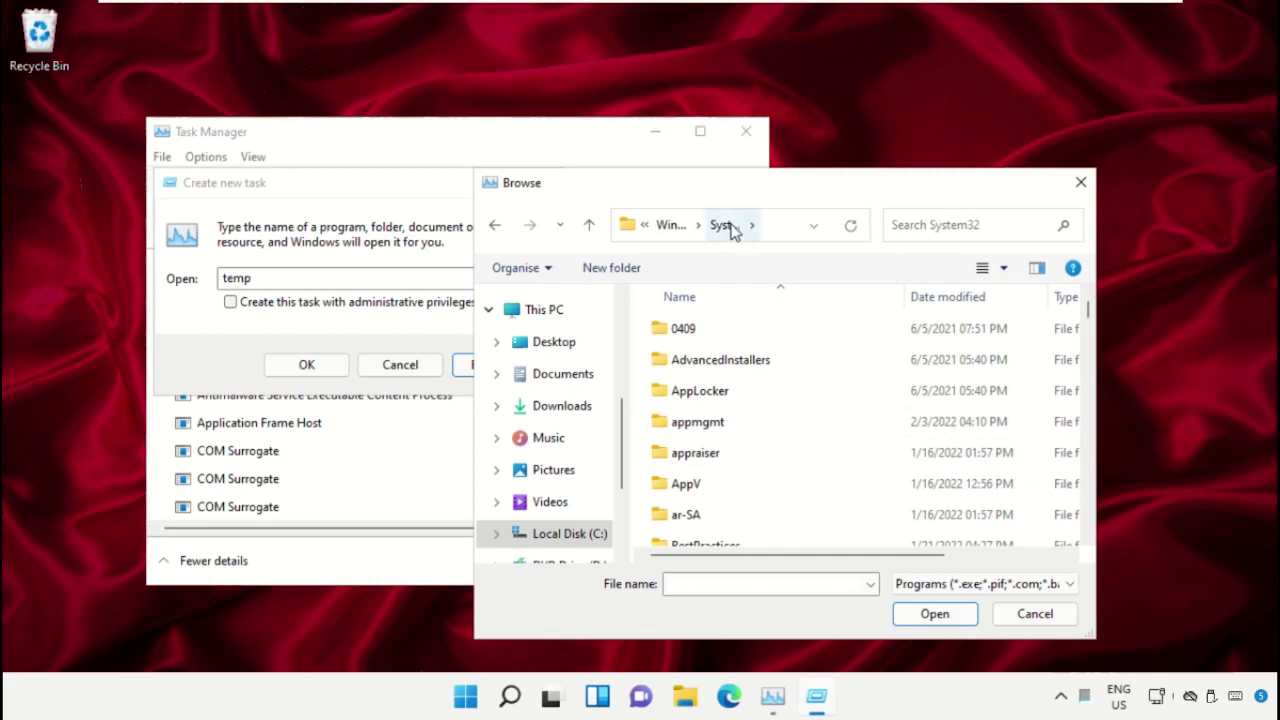
Choose cmd.exe from System32 as the program for the new task.
scroll(755, 449, down, 5)
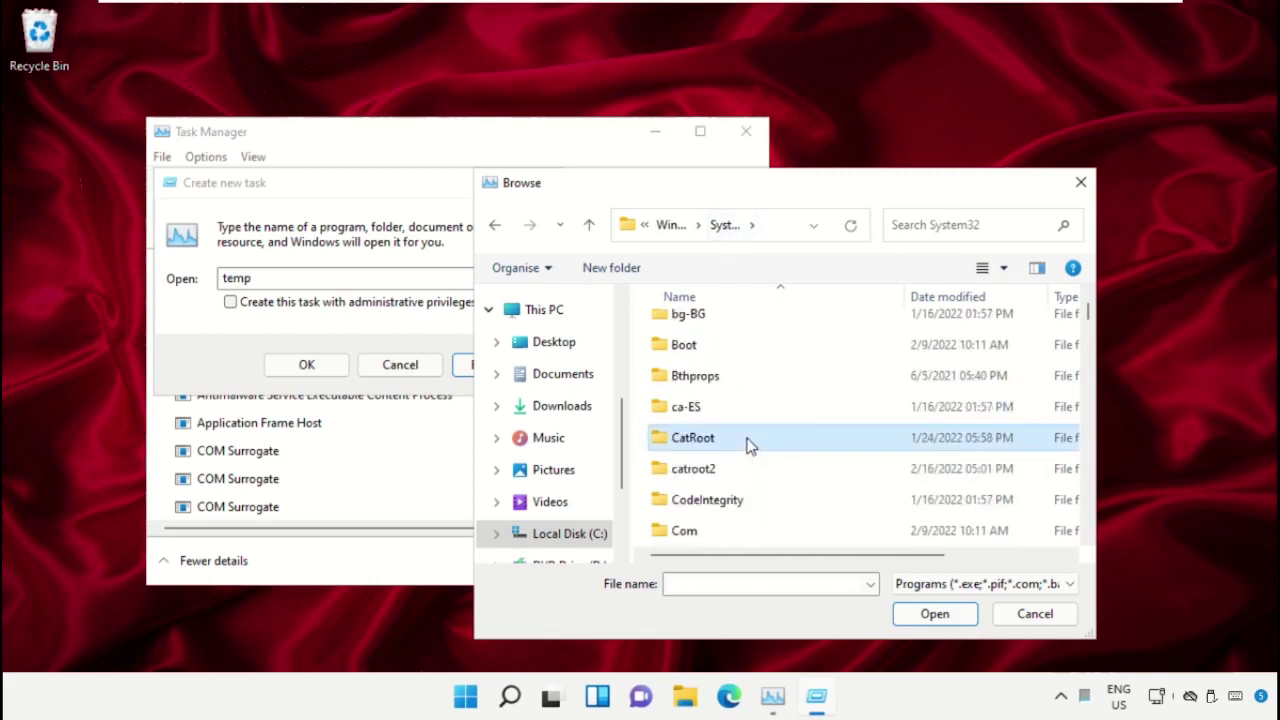
scroll(752, 440, down, 10)
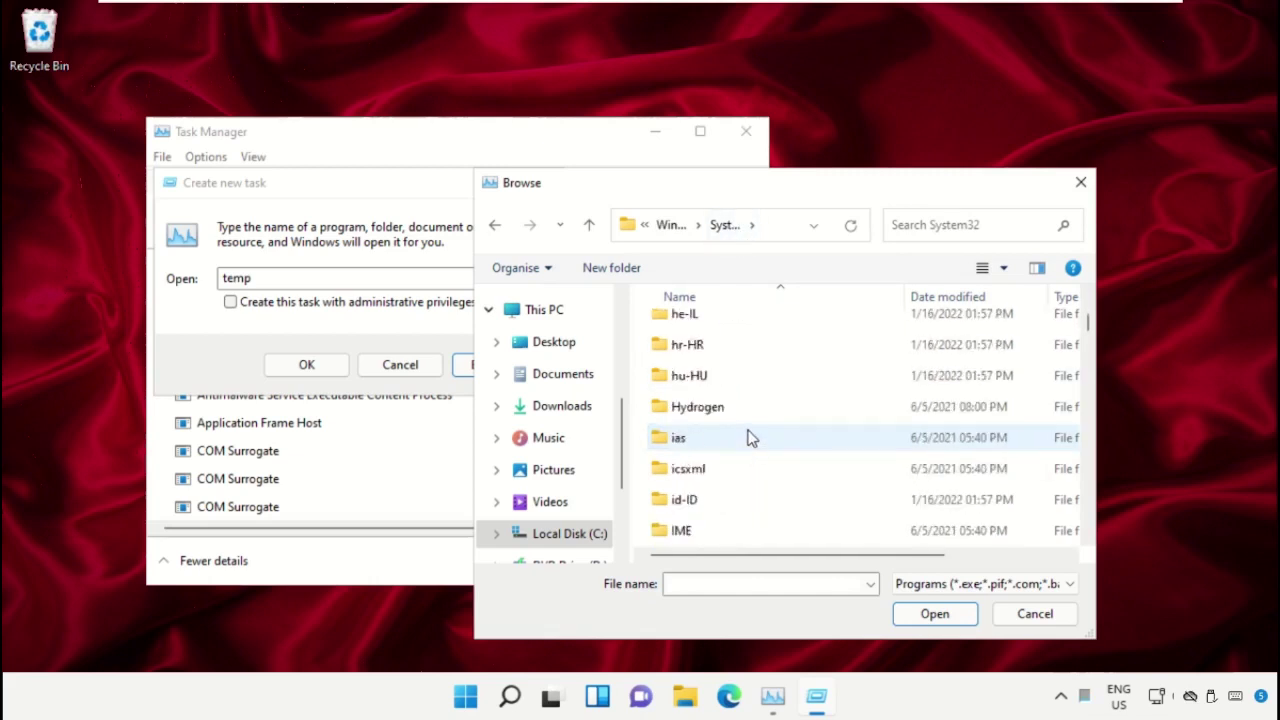
text(cmd.exe)
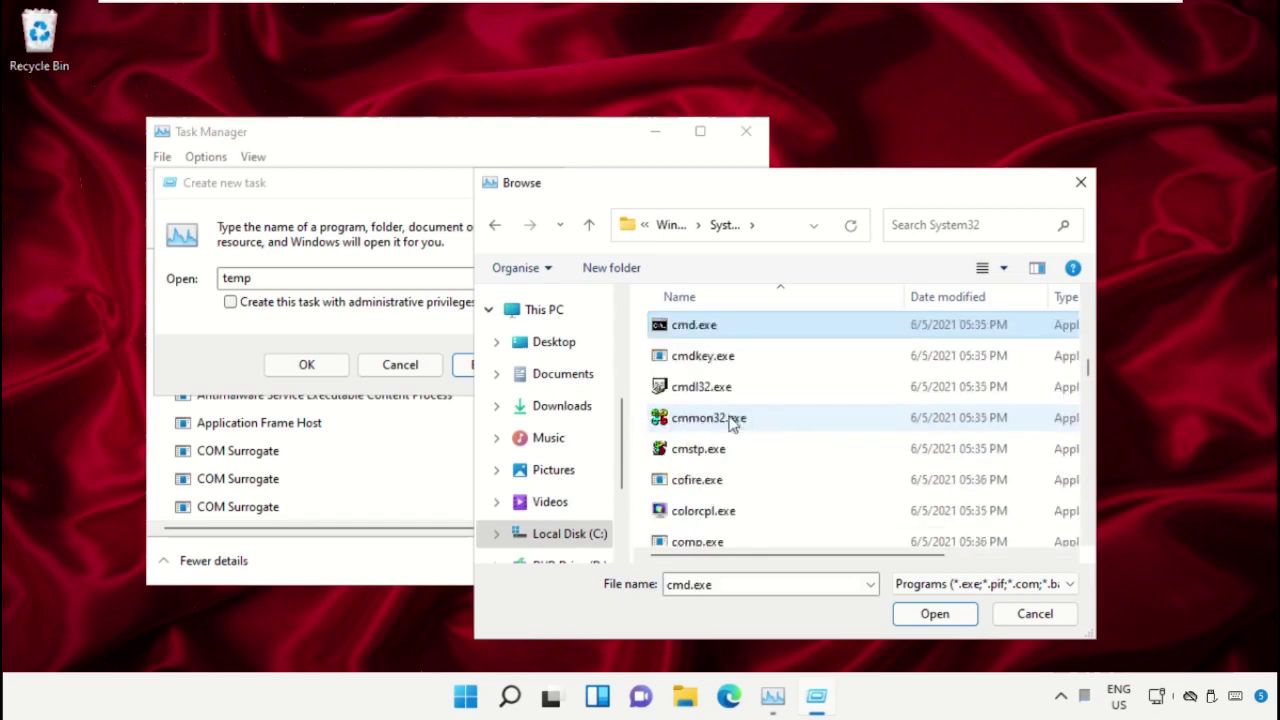
scroll(730, 420, up, 1)
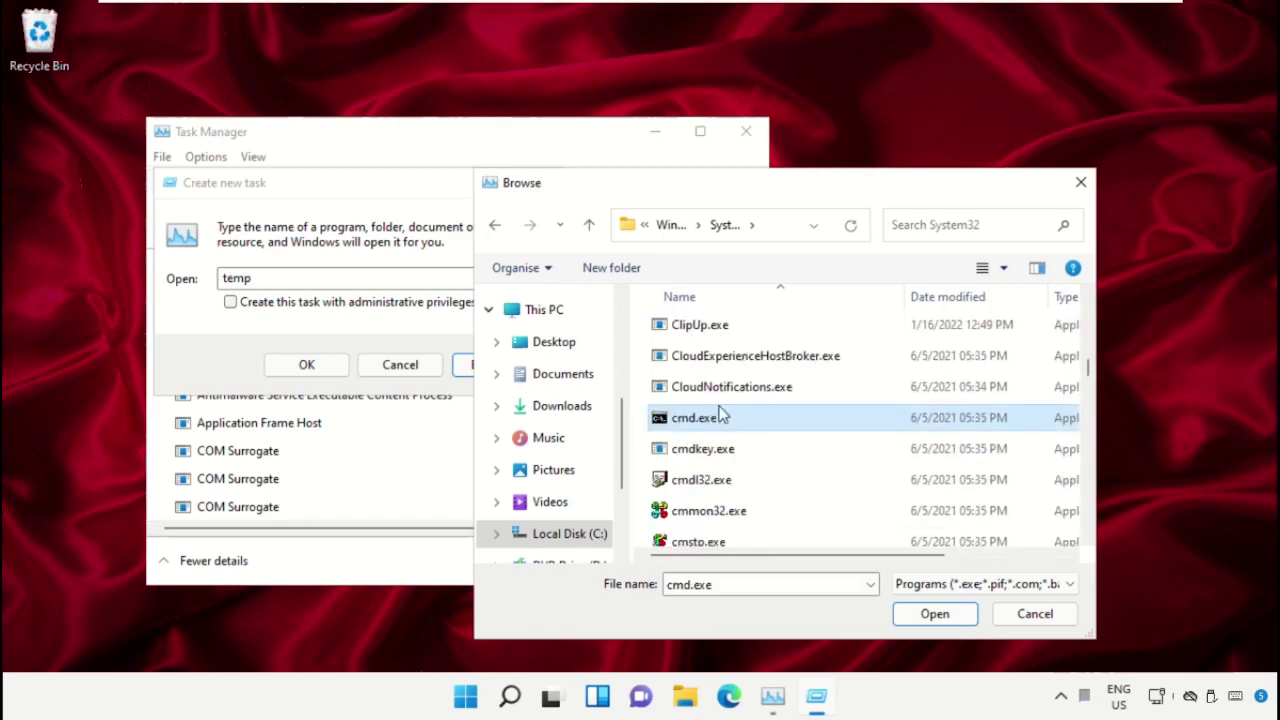
click(919, 622)
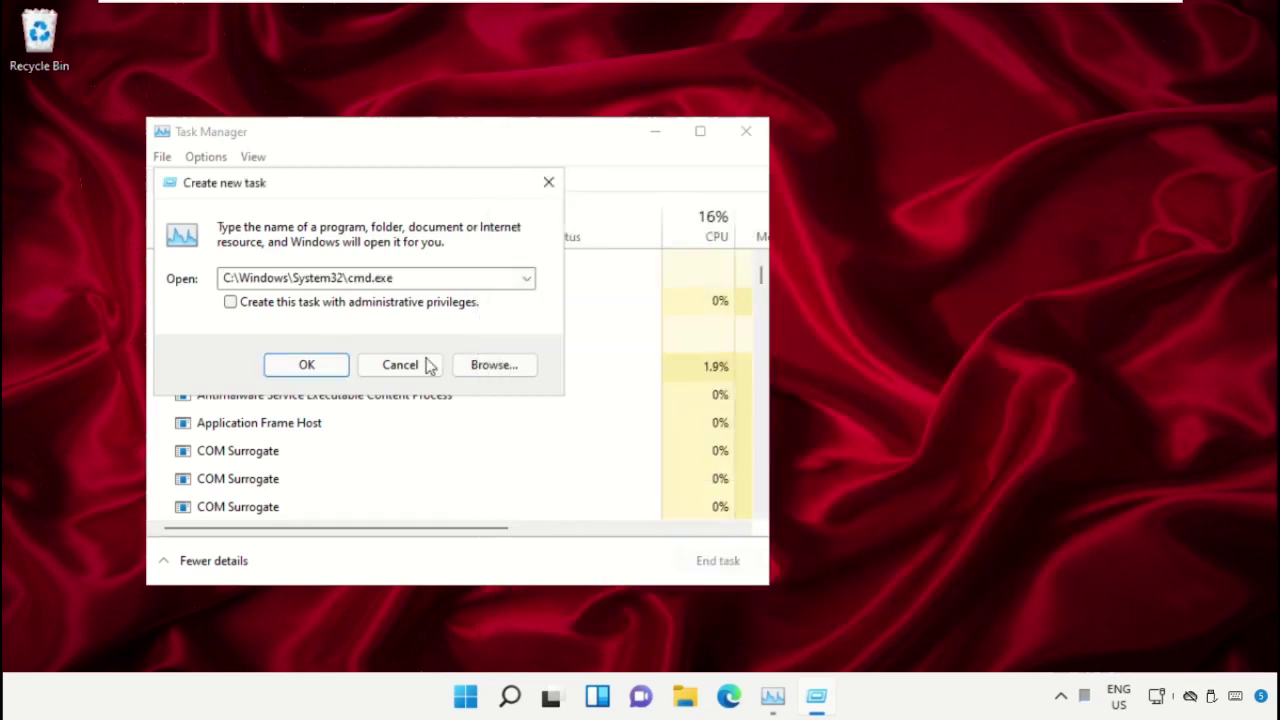
Run cmd.exe with administrative privileges, then minimize Task Manager and the Command Prompt.
click(230, 302)
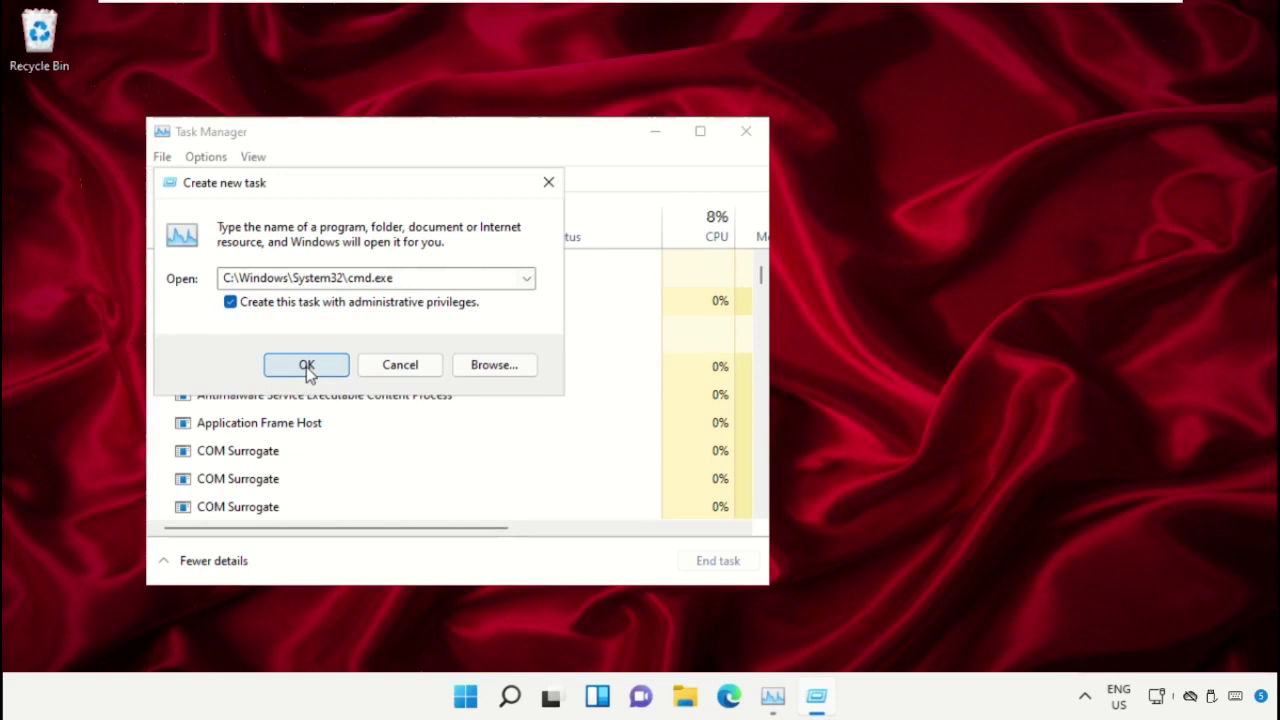
click(306, 366)
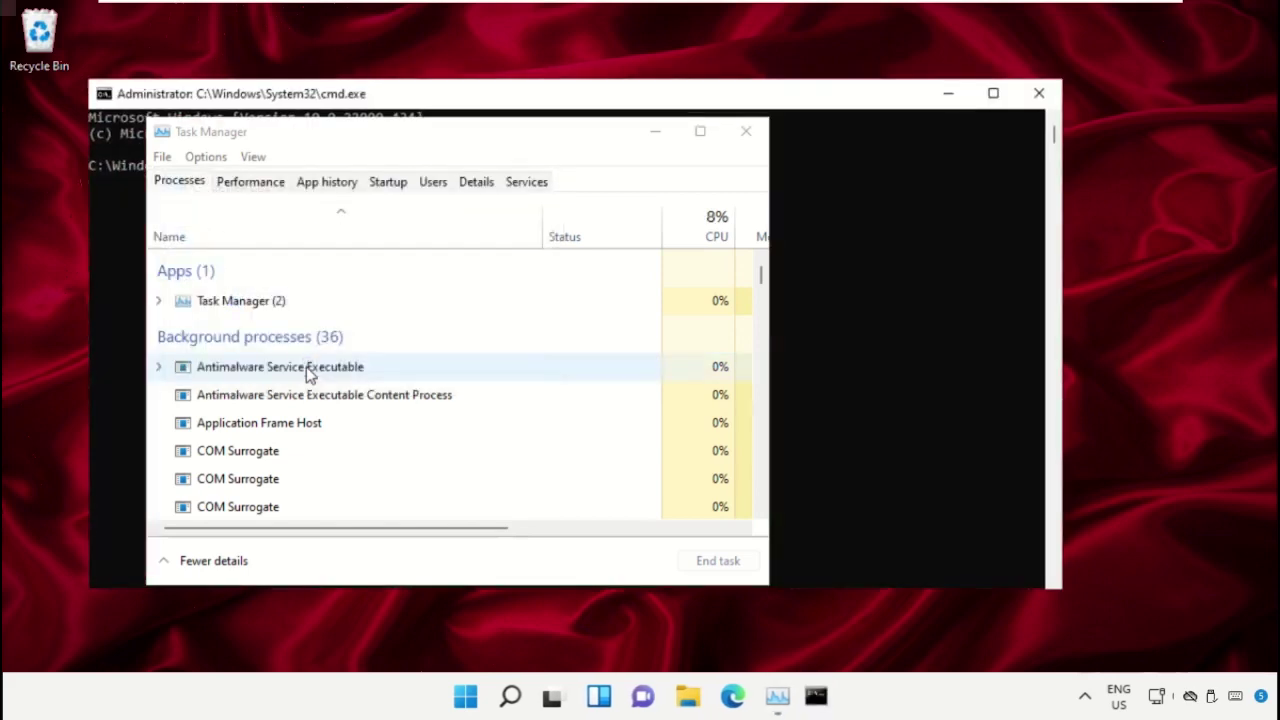
click(654, 132)
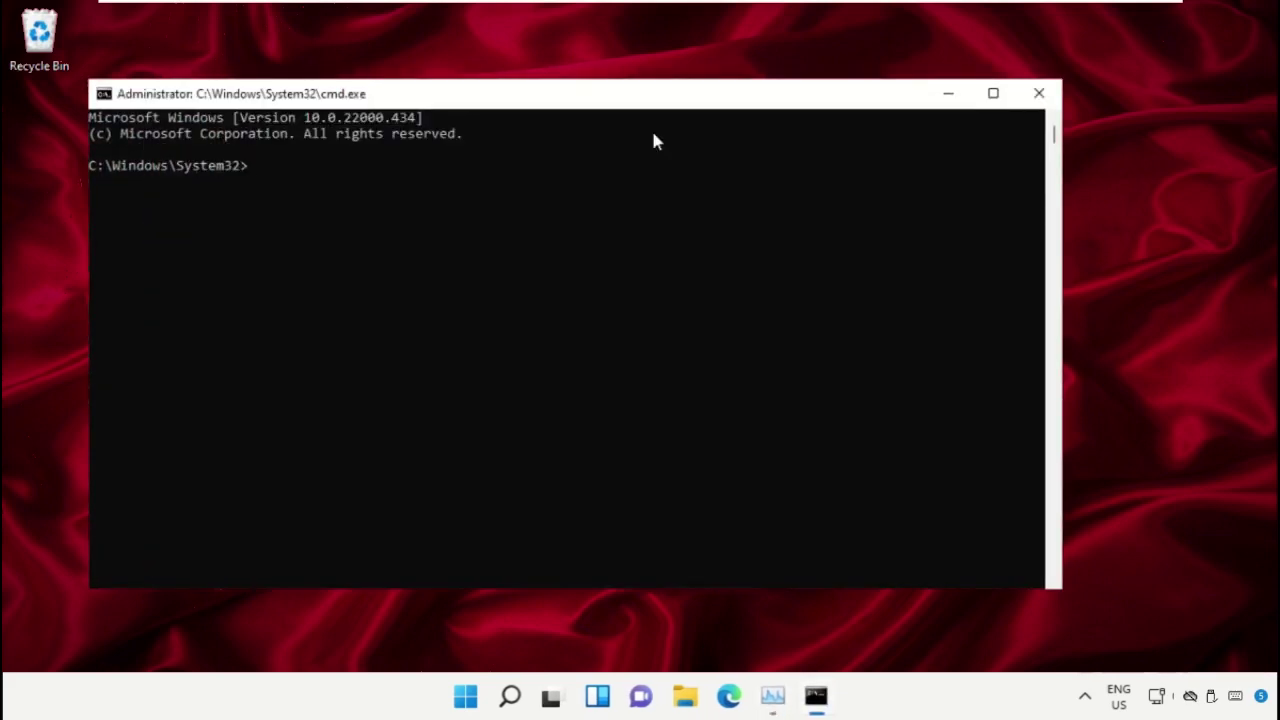
click(950, 95)
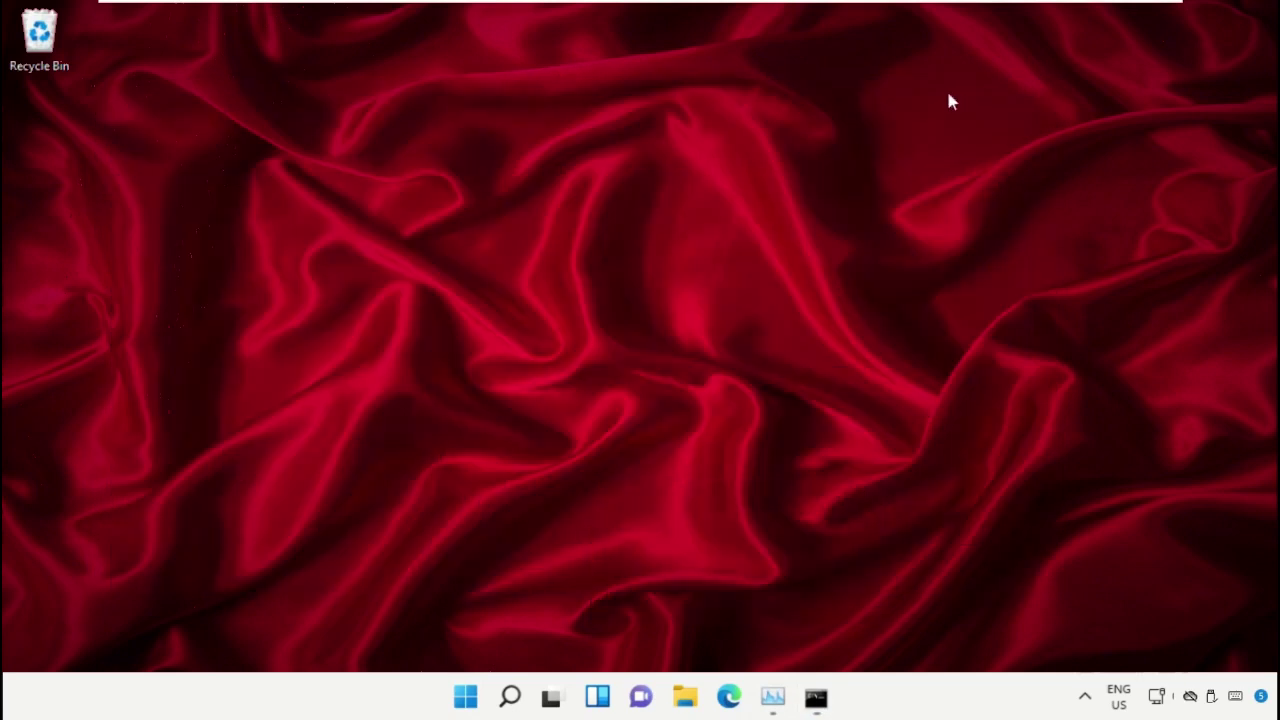
Launch Google Chrome from the Start menu search.
click(468, 697)
text(Chrome)
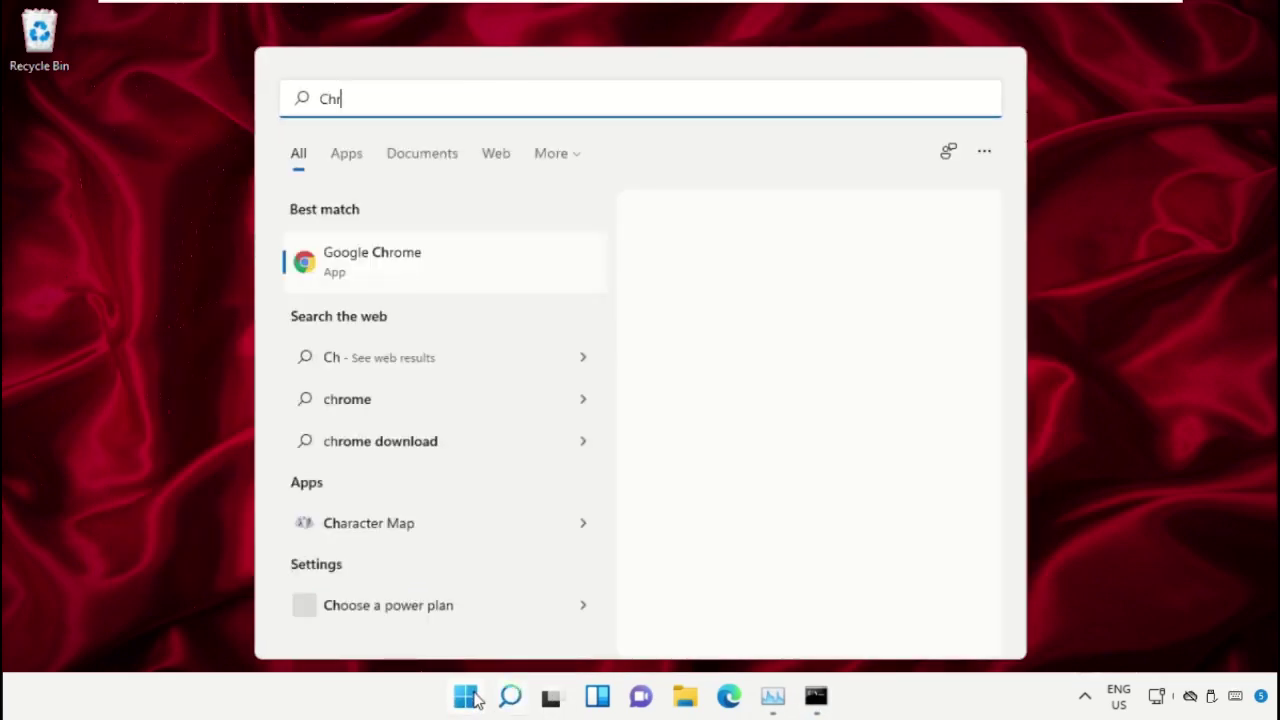
click(402, 264)
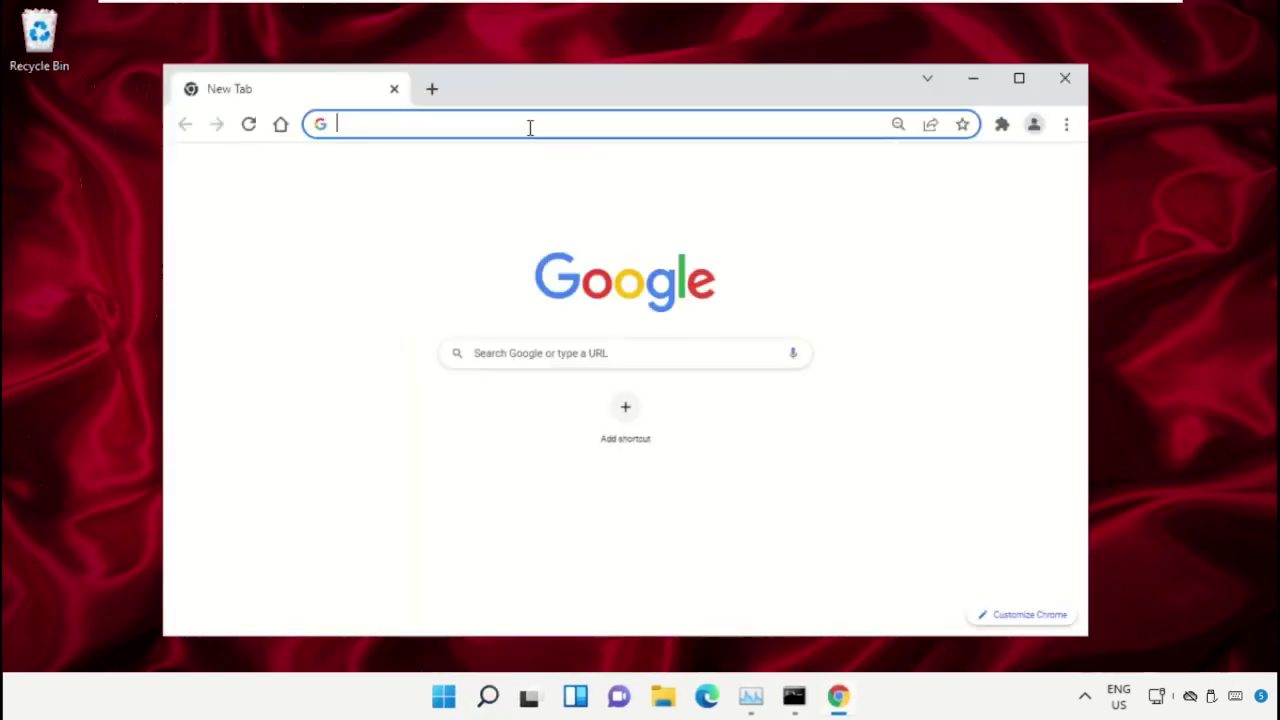
Go to google.com and search for 'hows.tech windows commands'.
text(google)
key(Down)
key(Down)
key(Down)
key(Down)
key(Down)
key(Down)
key(Down)
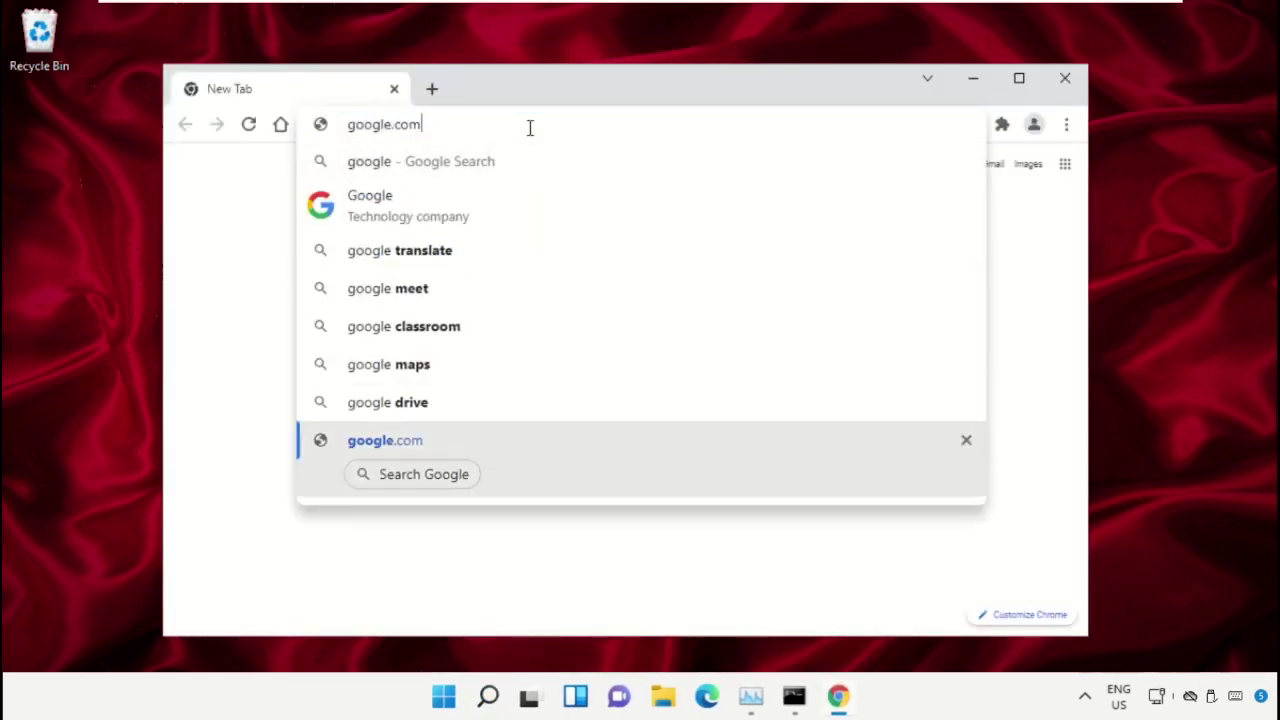
key(Return)
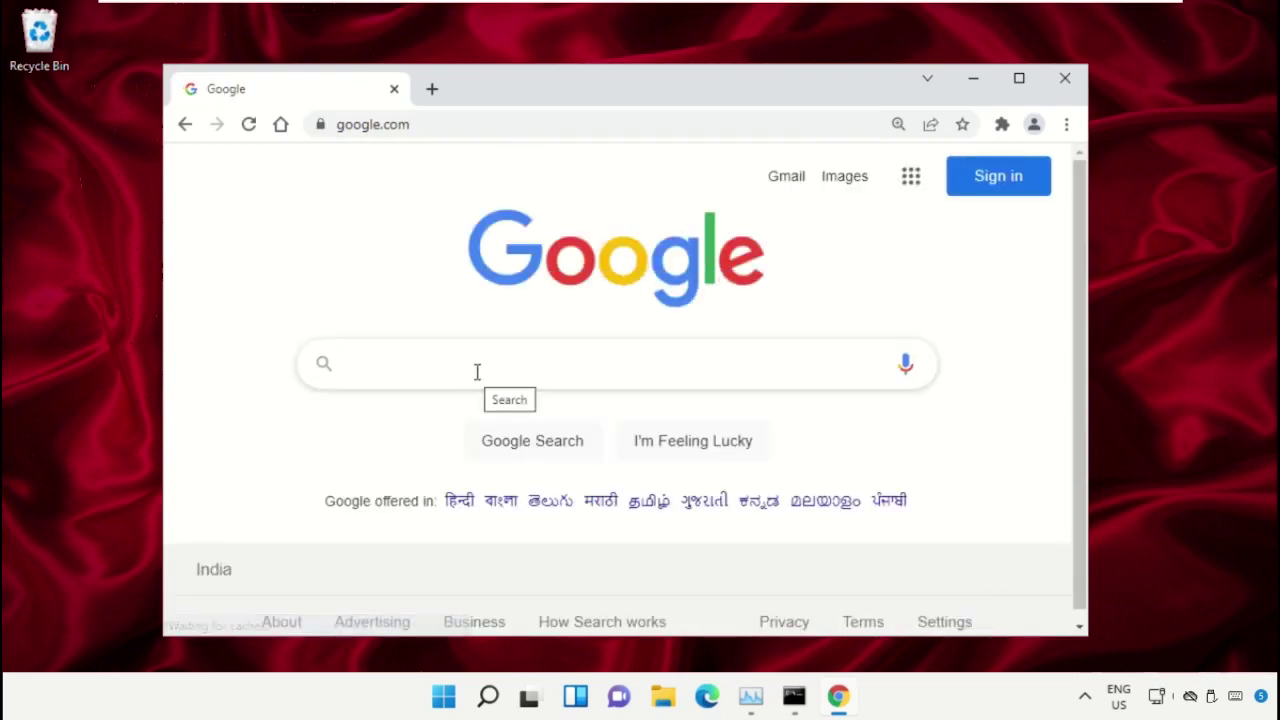
text(hows.tech)
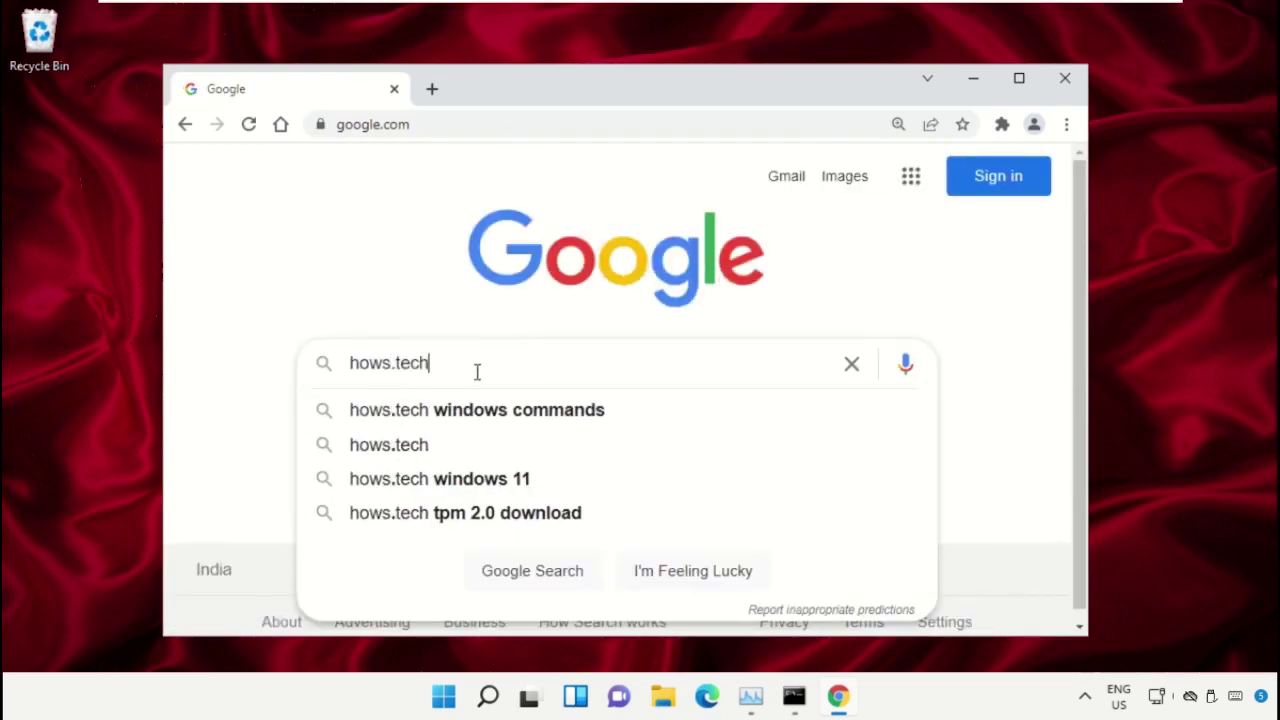
key(Down)
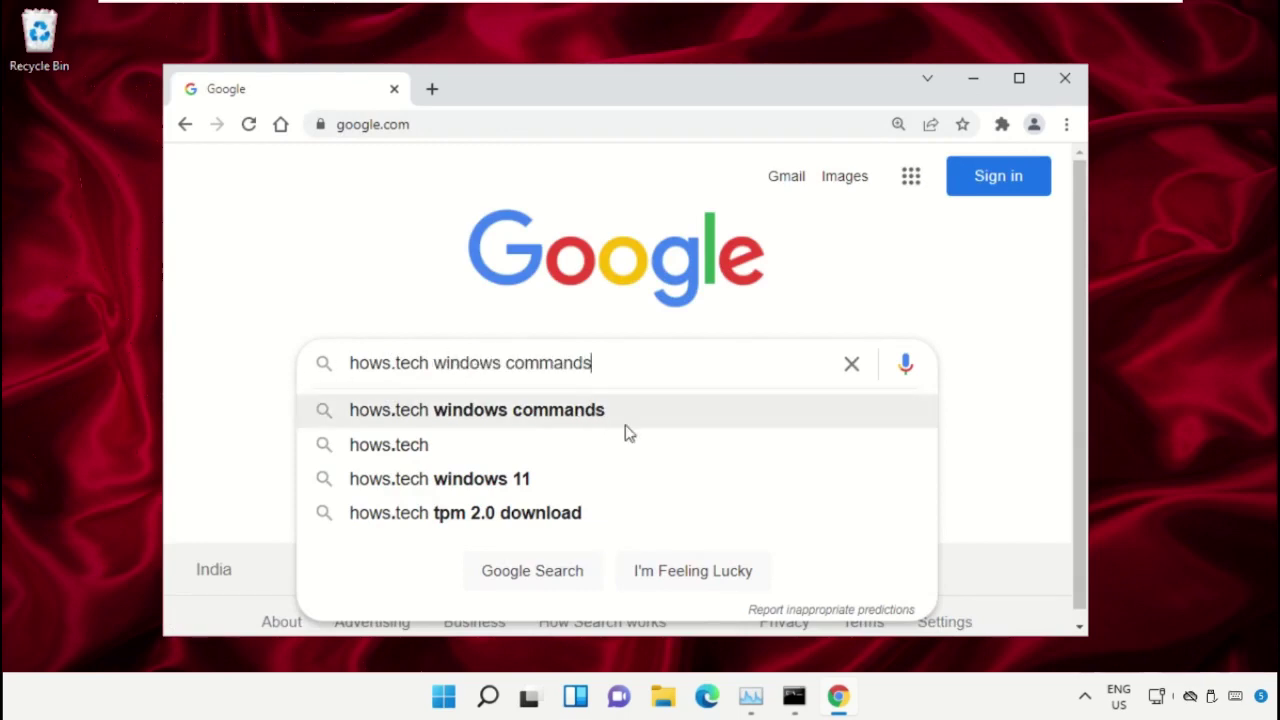
key(Return)
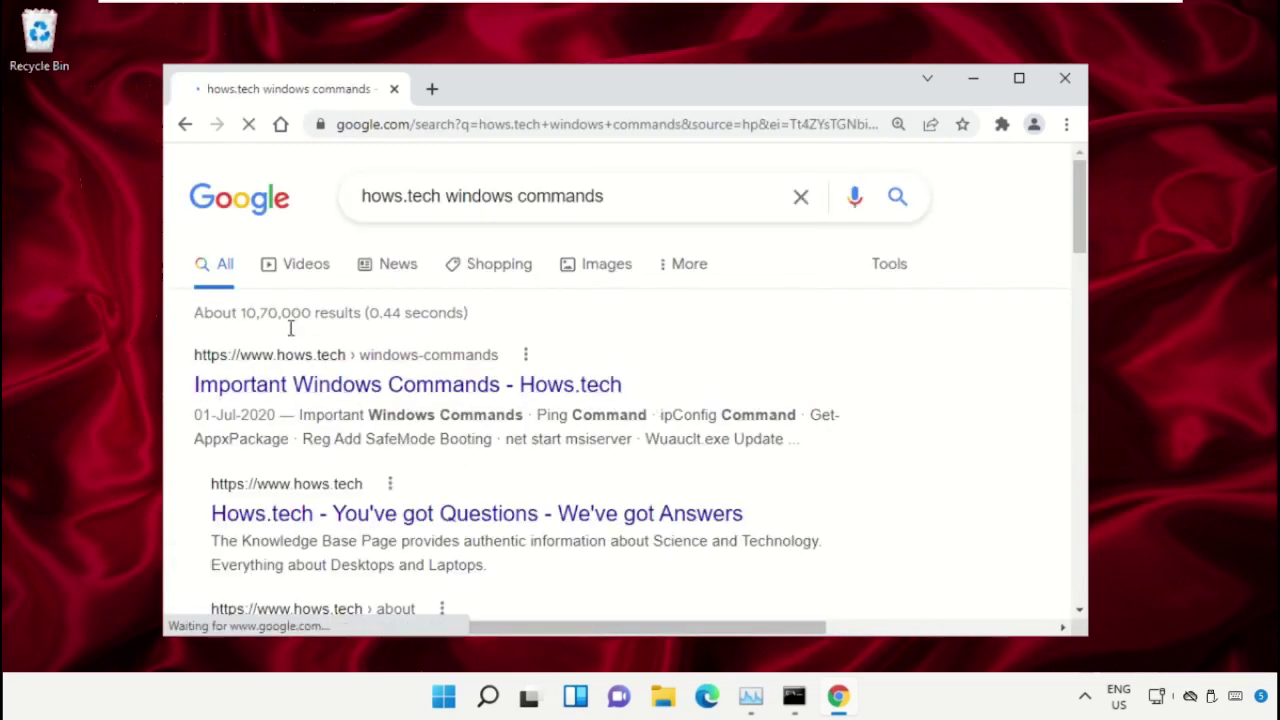
Open the Hows.tech 'Important Windows Commands' page from the results.
click(308, 388)
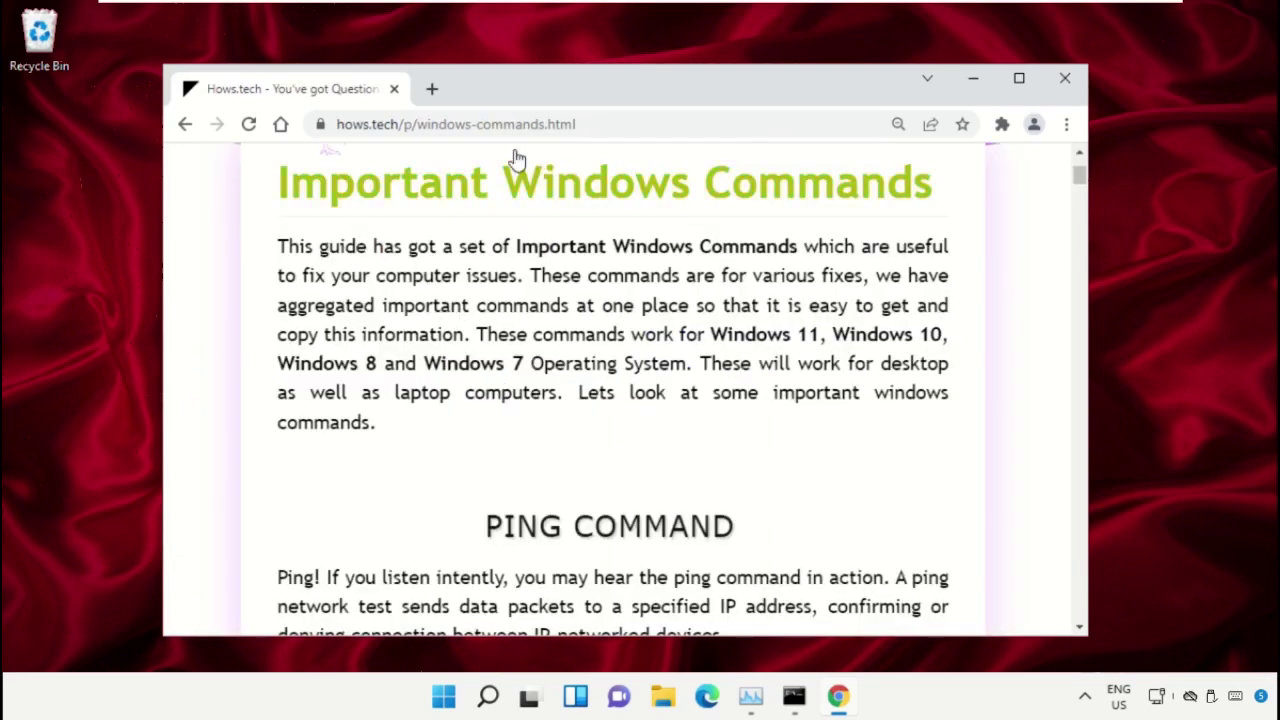
drag(951, 198, 265, 203)
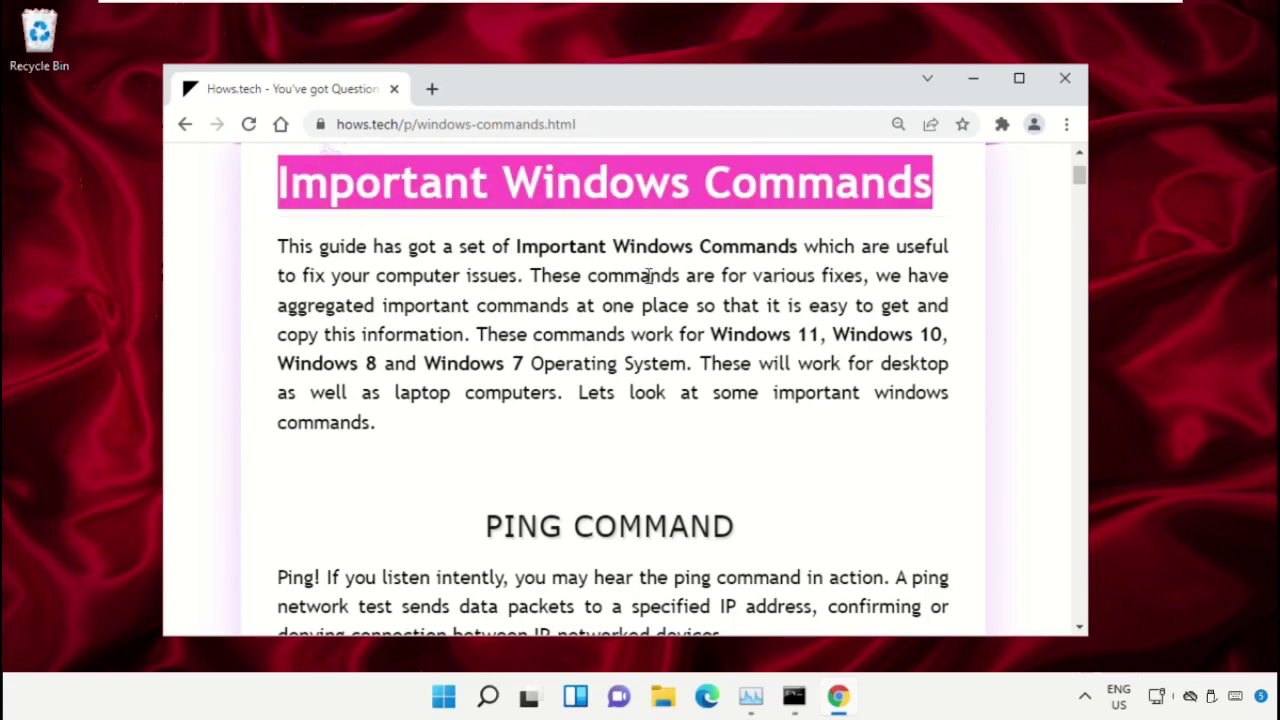
click(713, 298)
Copy the Command 12 line, sfc /scanfile=c:\windows\system32\ieframe.dll.
scroll(689, 318, down, 9)
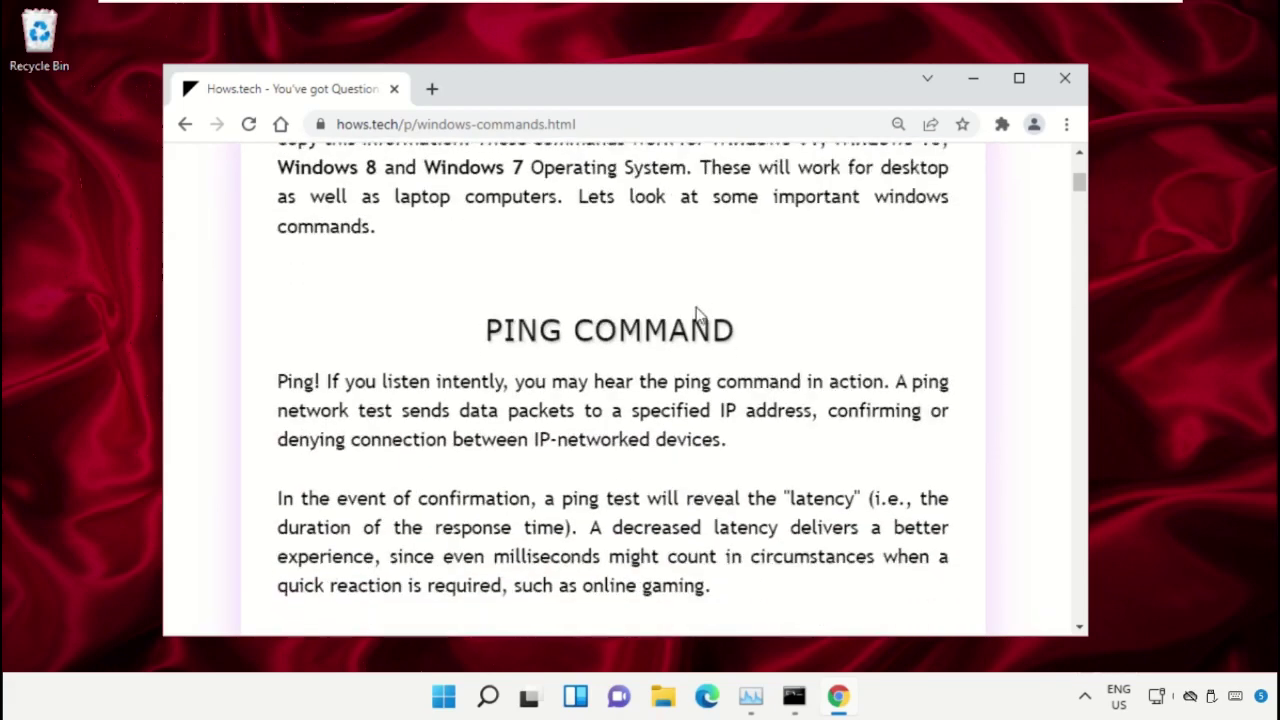
scroll(586, 316, down, 12)
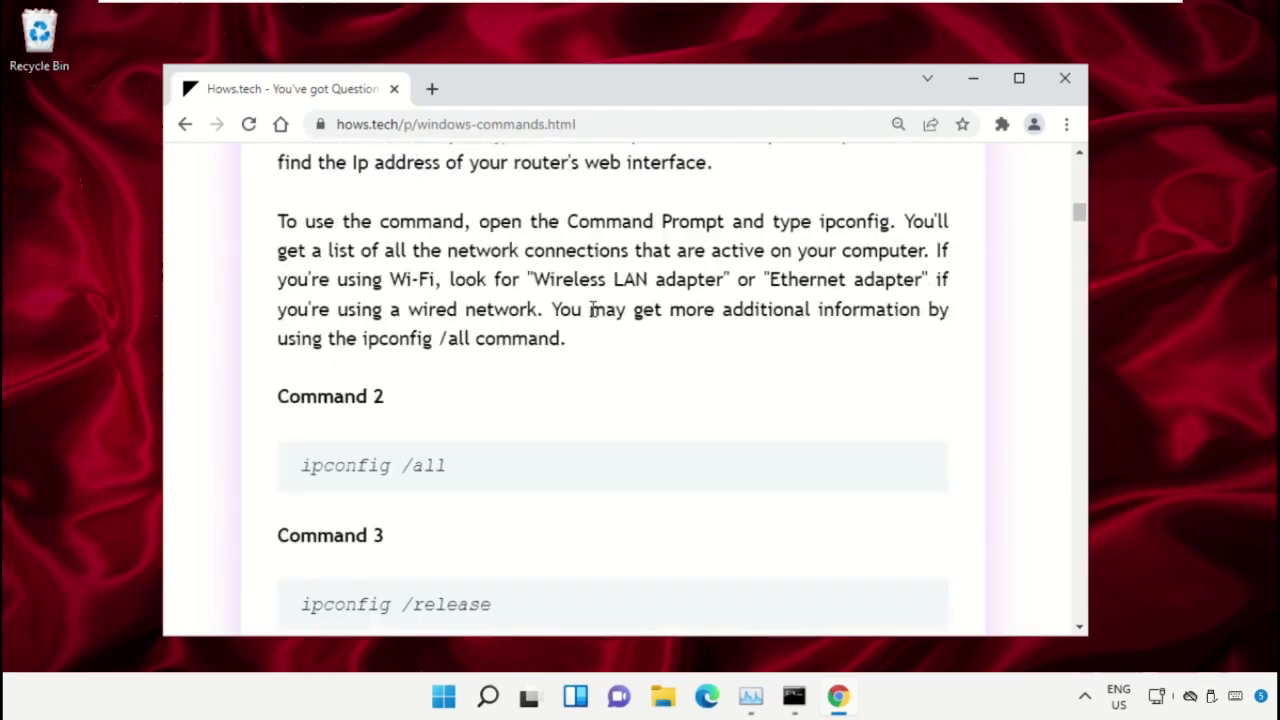
scroll(551, 334, down, 12)
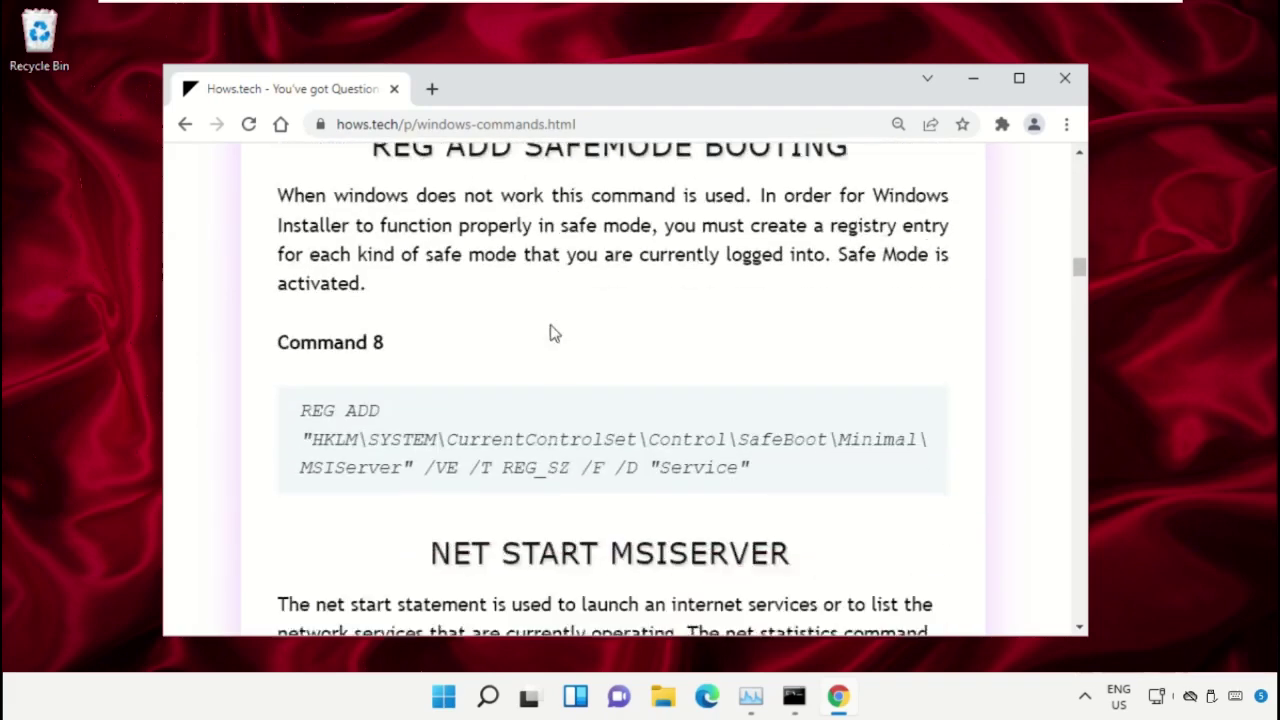
scroll(541, 341, down, 8)
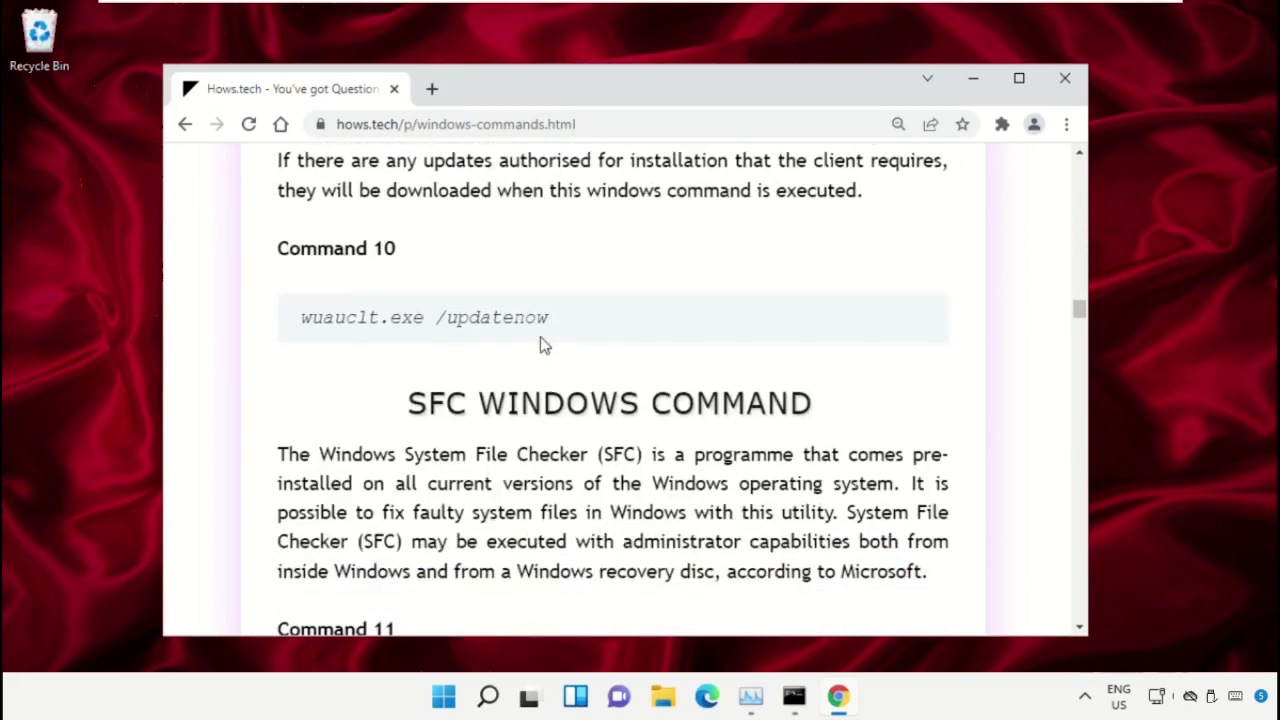
scroll(420, 353, down, 1)
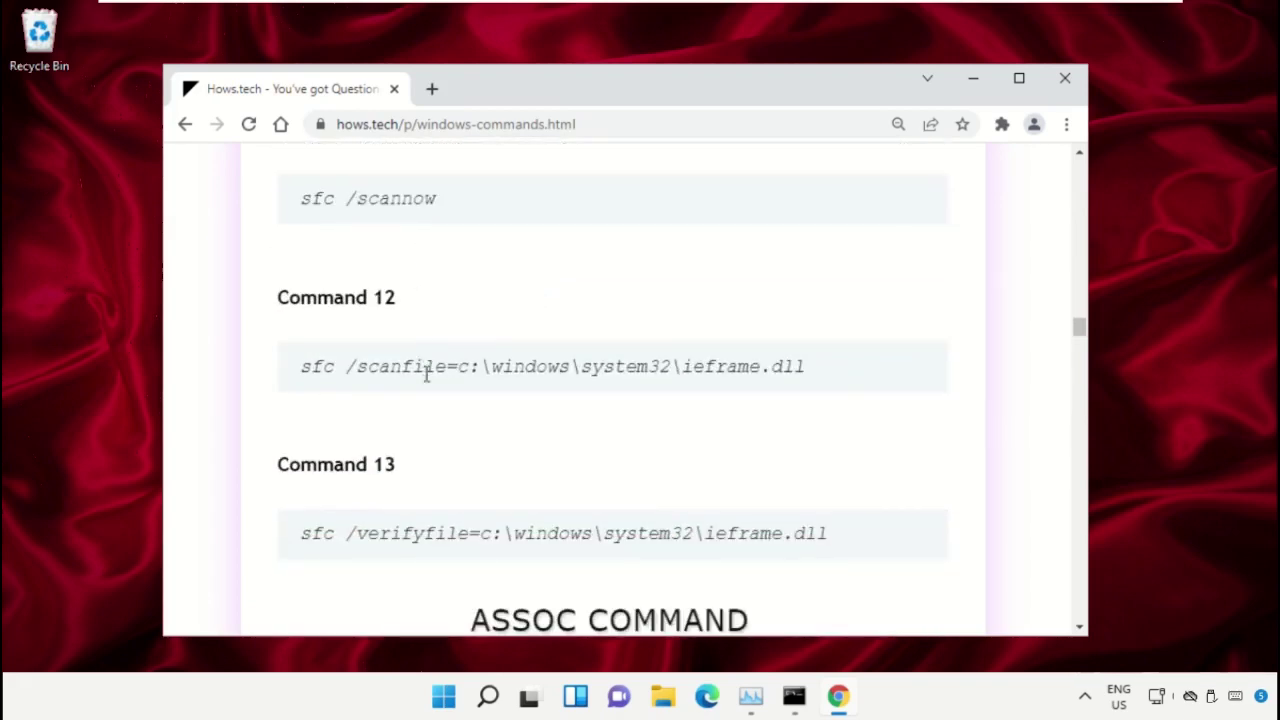
triple_click(454, 366)
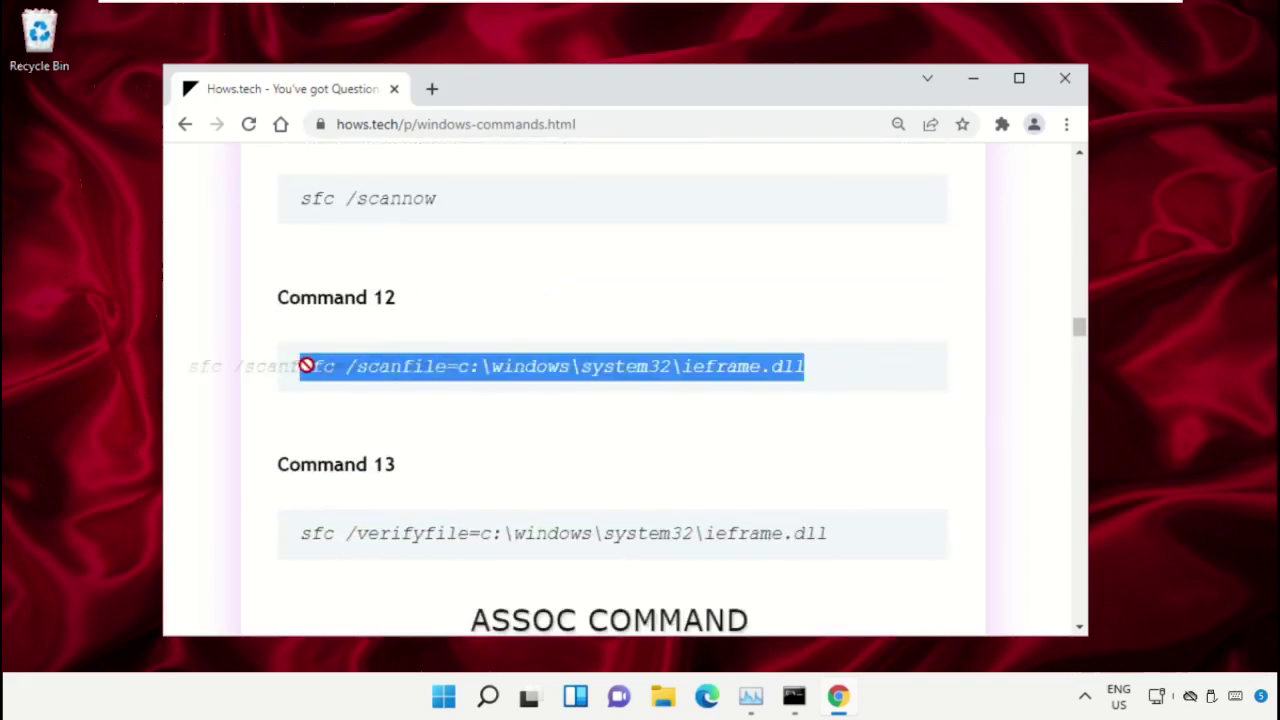
click(728, 406)
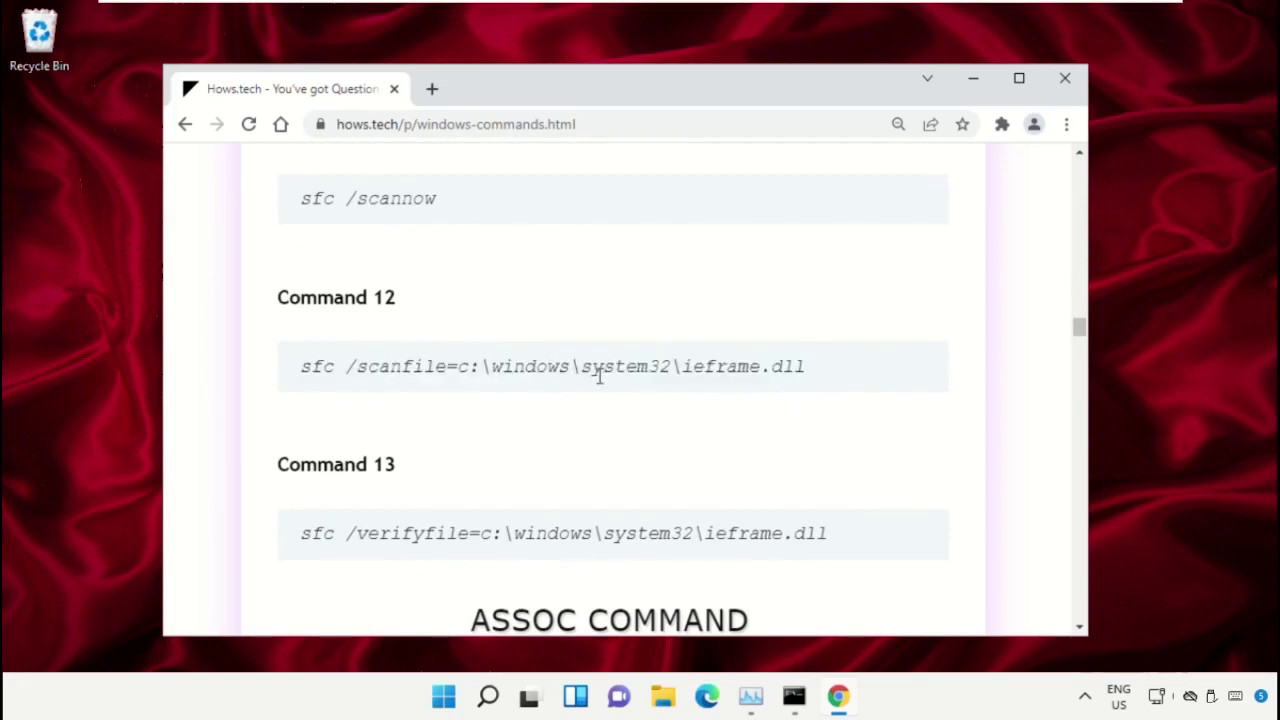
triple_click(508, 367)
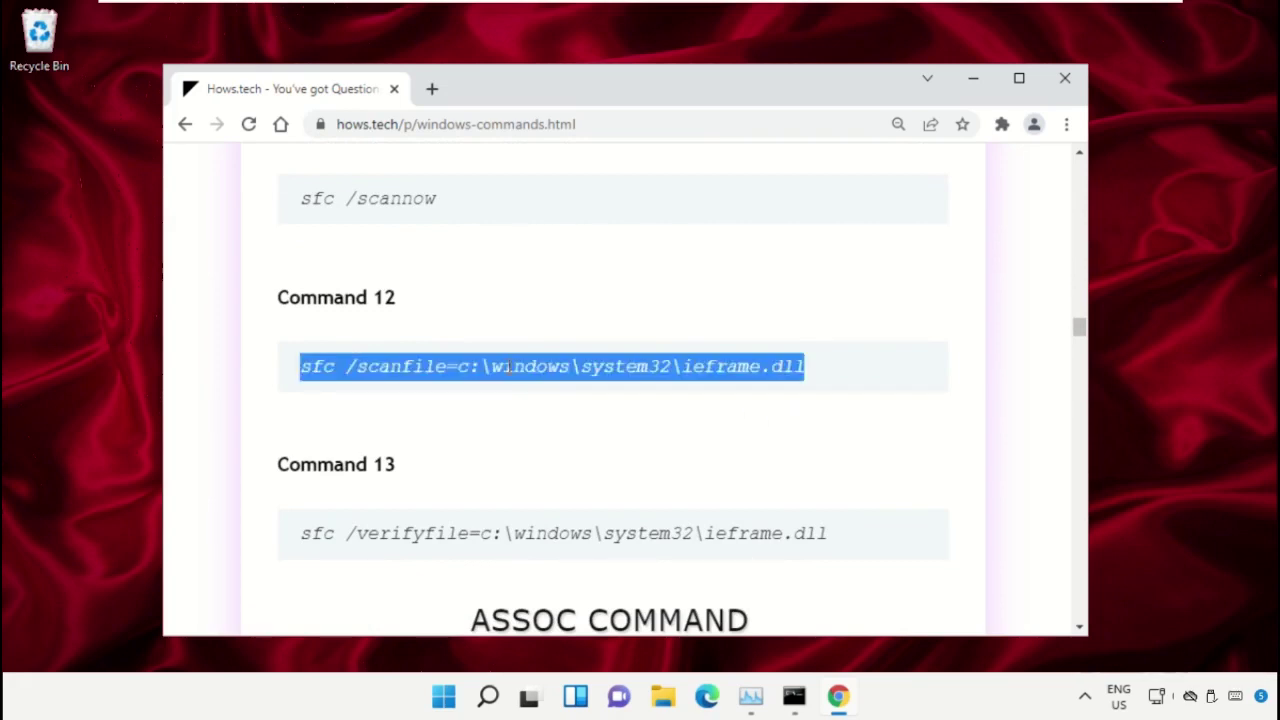
right_click(508, 367)
click(556, 386)
Paste and run sfc /scanfile=c:\windows\system32\ieframe.dll in the admin Command Prompt.
click(794, 700)
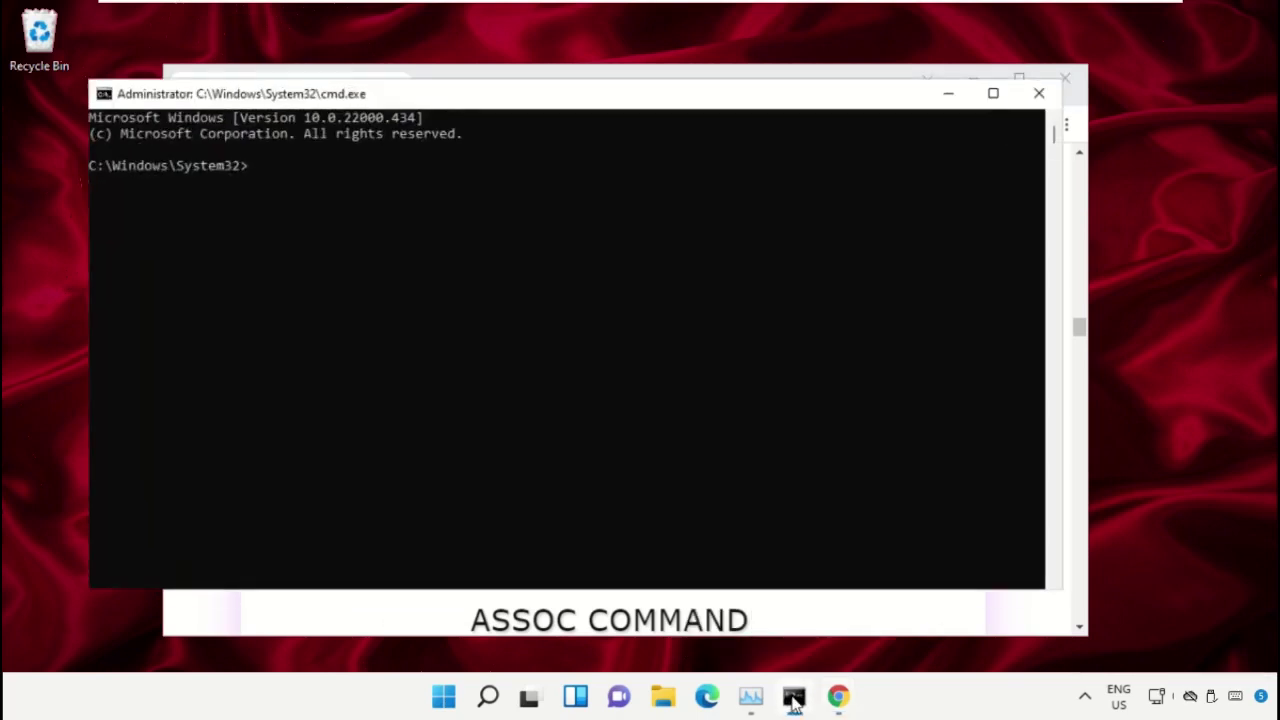
drag(598, 104, 657, 127)
key(ctrl+v)
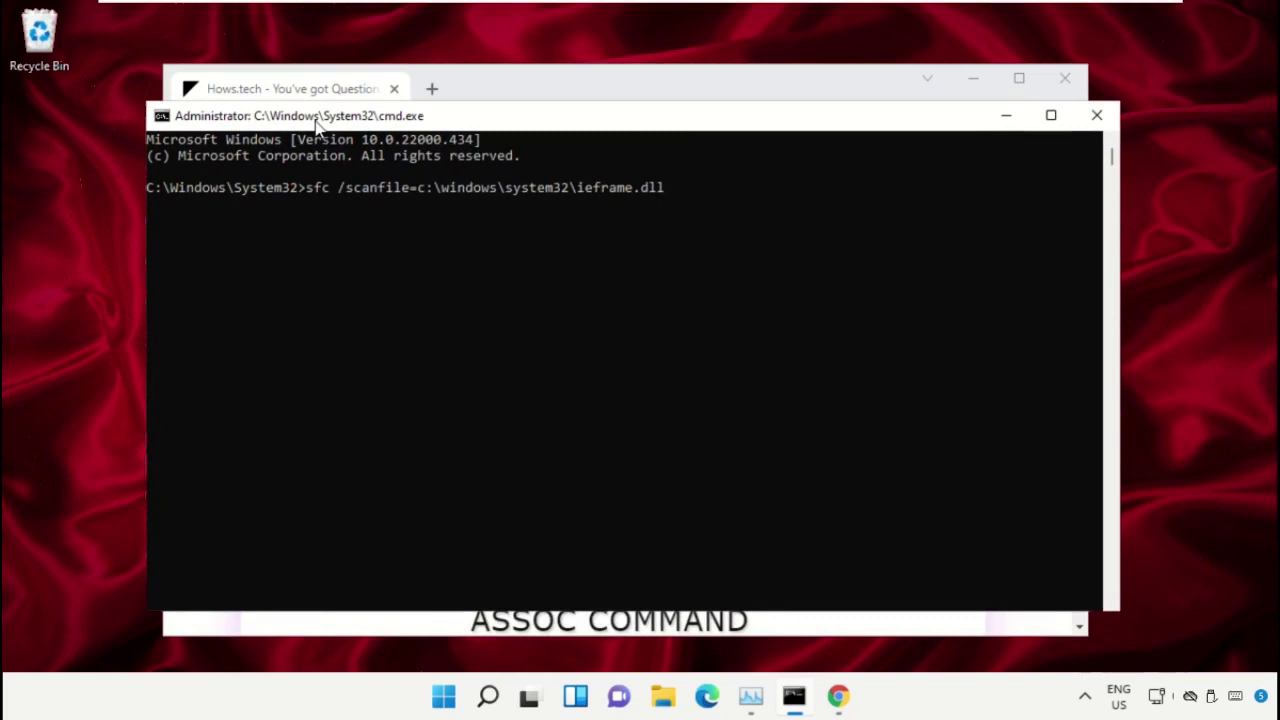
key(Return)
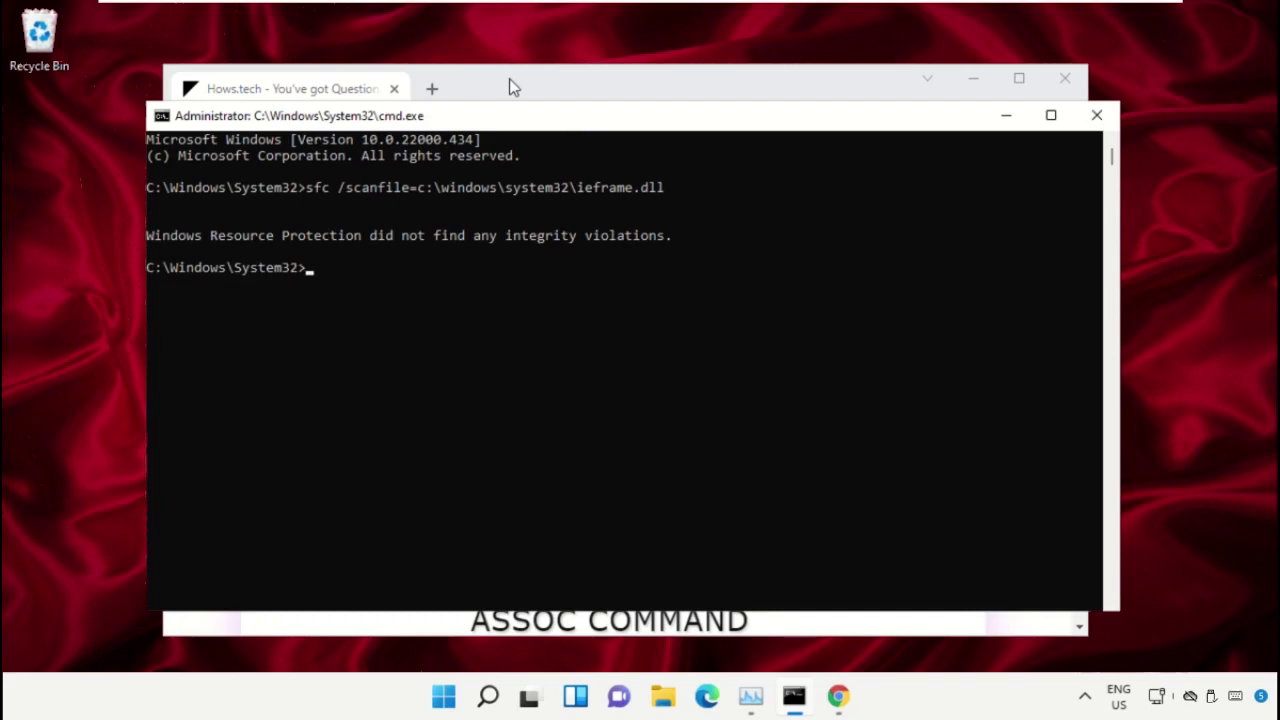
Copy the Command 13 line, sfc /verifyfile=c:\windows\system32\ieframe.dll, from the commands page.
click(510, 82)
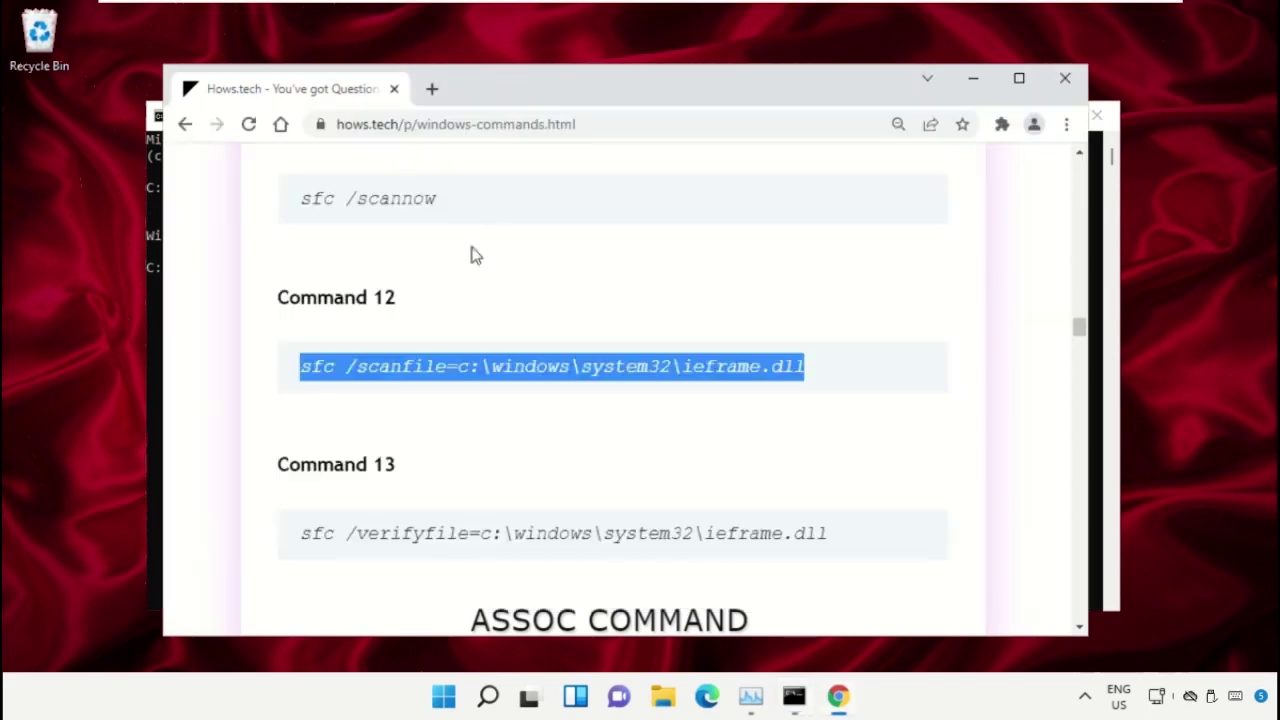
scroll(470, 275, down, 1)
triple_click(414, 440)
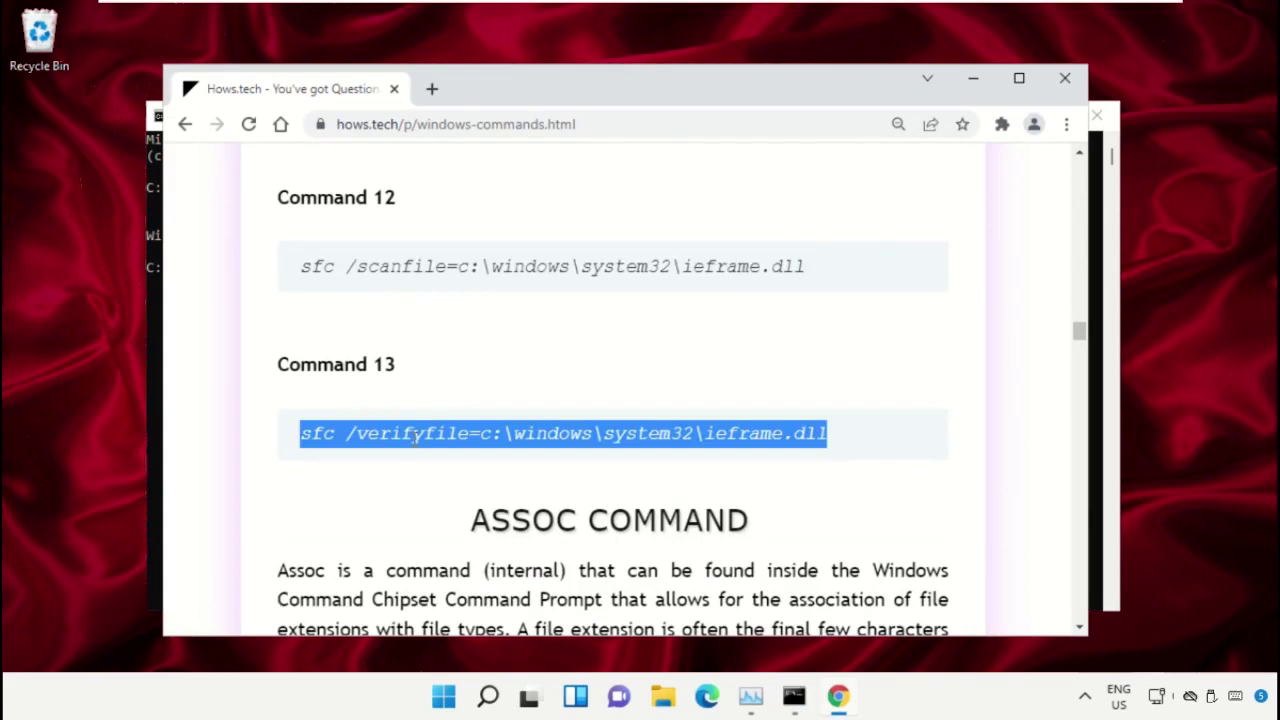
right_click(434, 442)
click(503, 458)
Paste and run the sfc /verifyfile command in the Command Prompt.
click(794, 697)
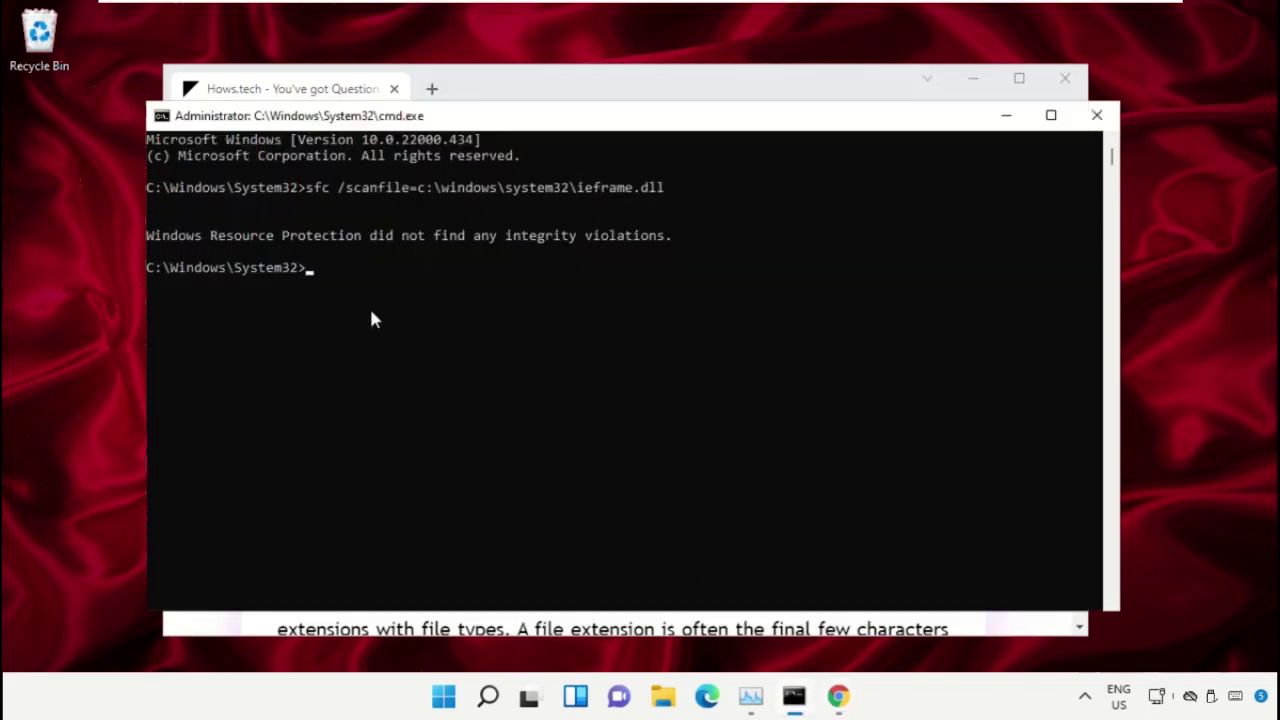
key(ctrl+v)
key(Return)
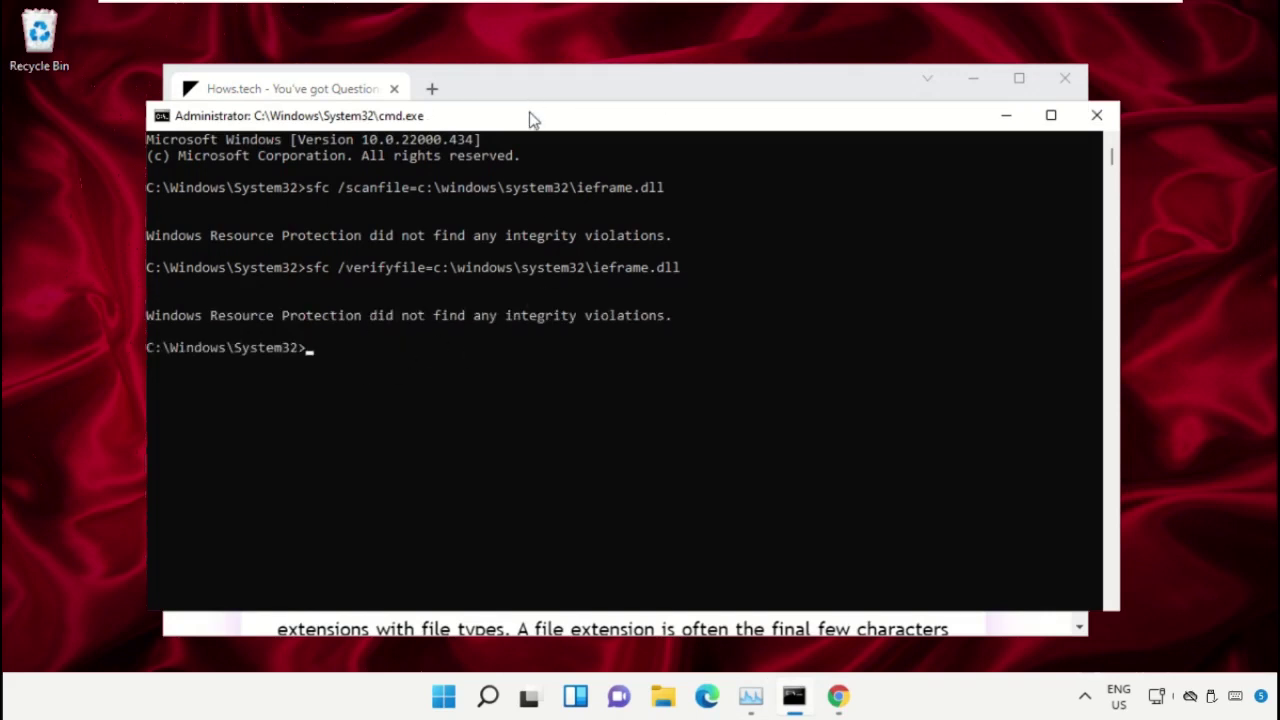
Close the Command Prompt, minimise Chrome, and launch Services via a 'Services' search.
click(1100, 118)
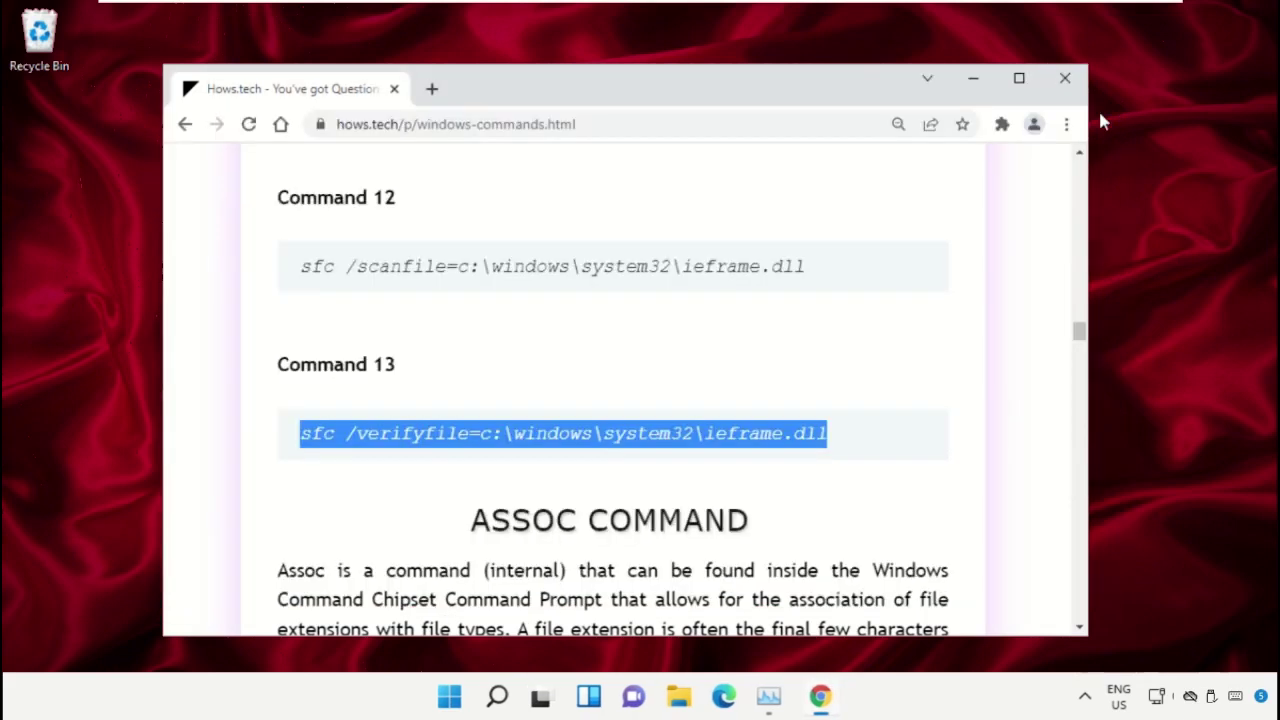
click(974, 80)
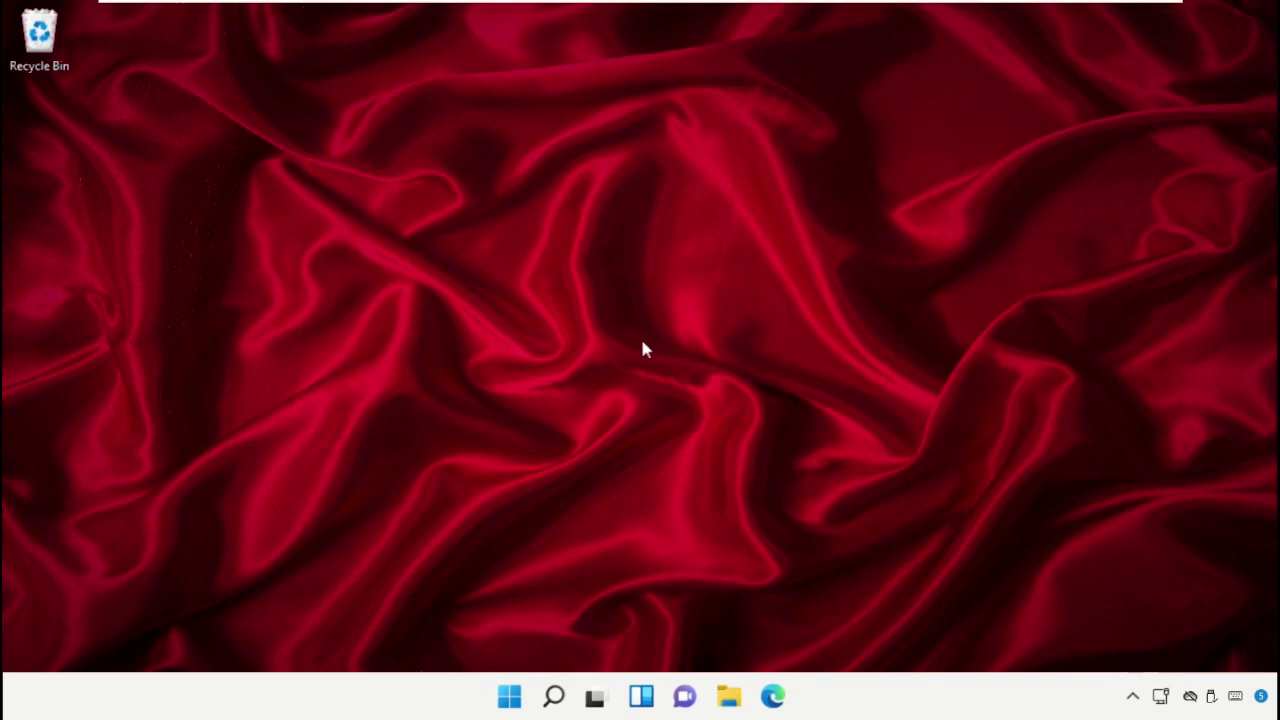
click(553, 696)
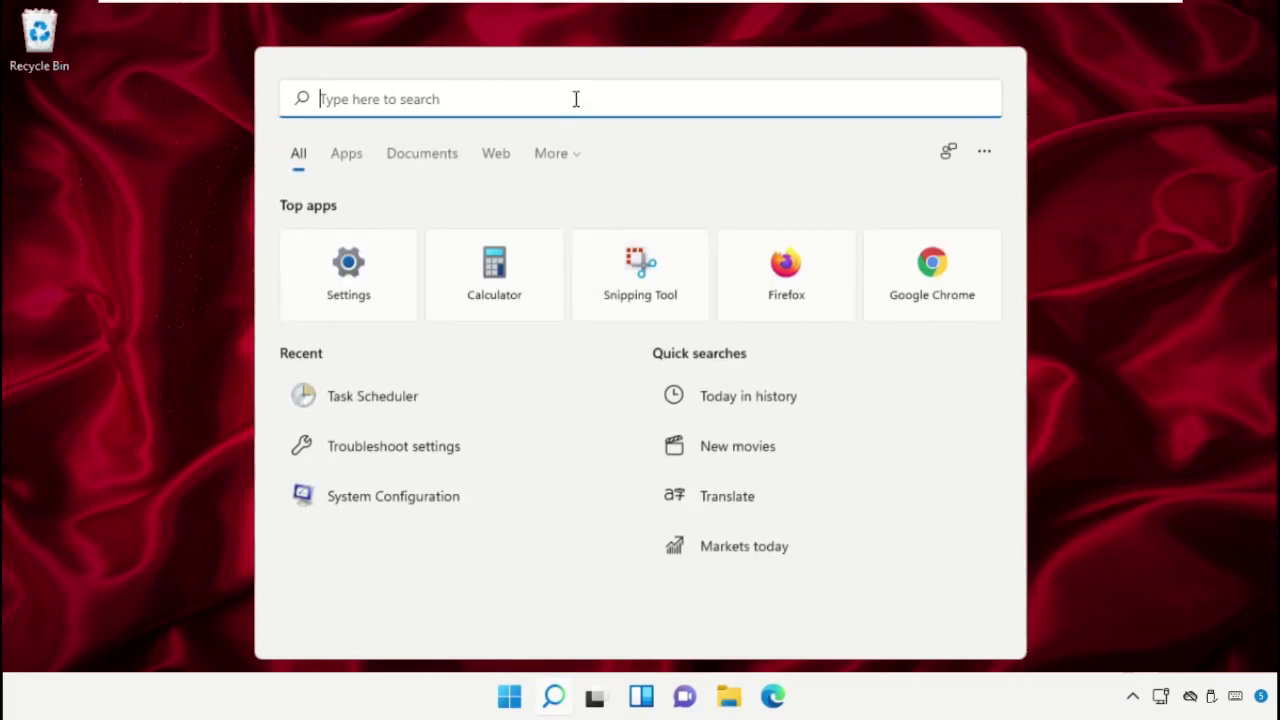
text(Services)
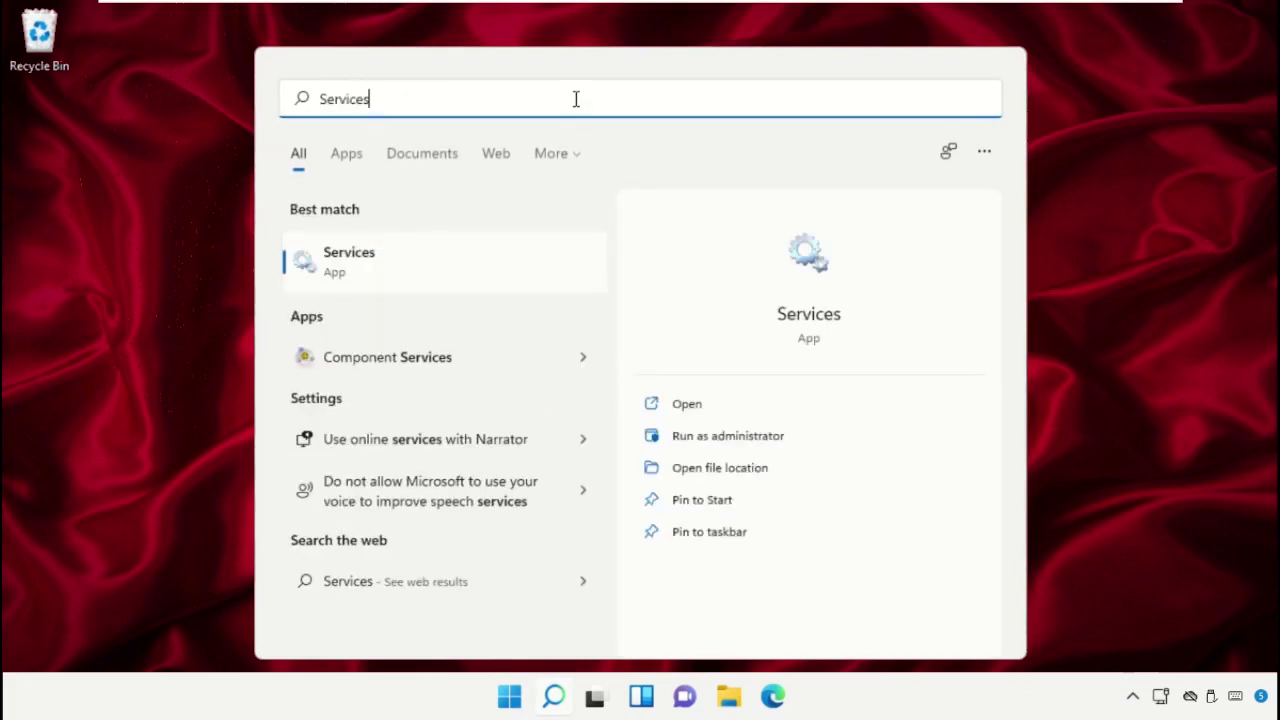
click(464, 268)
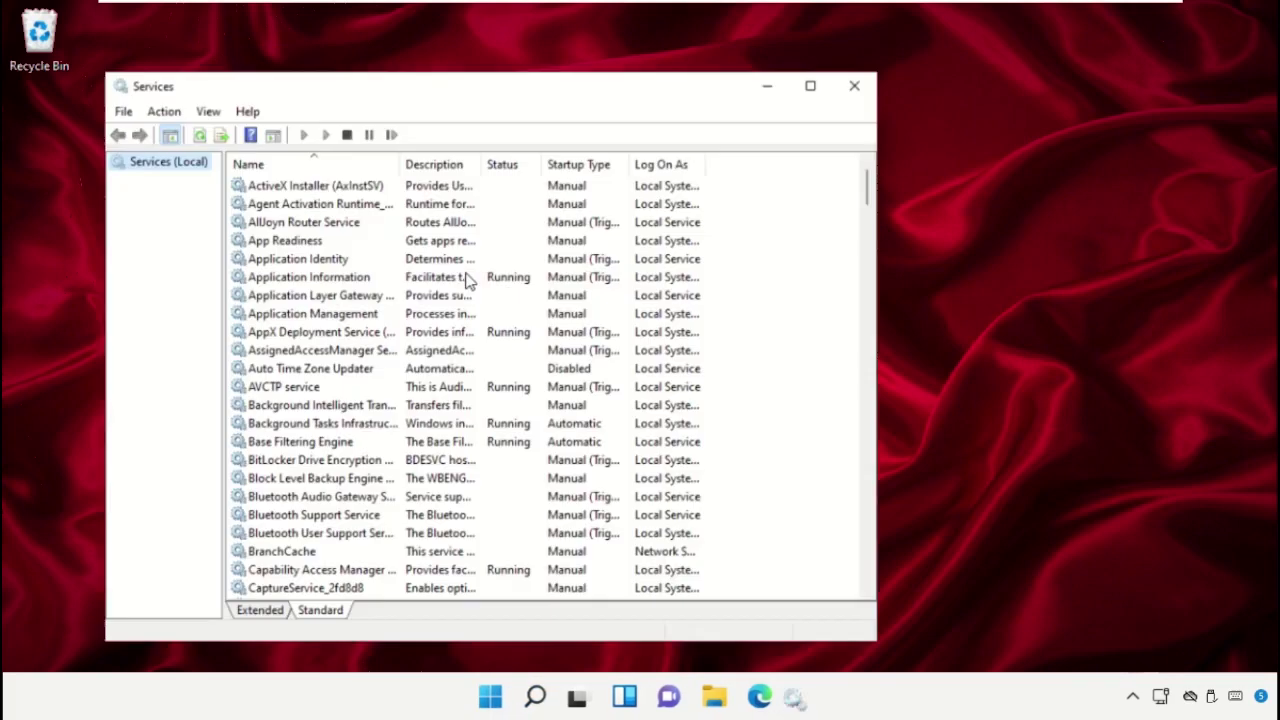
Set AllJoyn Router Service's startup type to Disabled and apply it.
drag(592, 83, 733, 45)
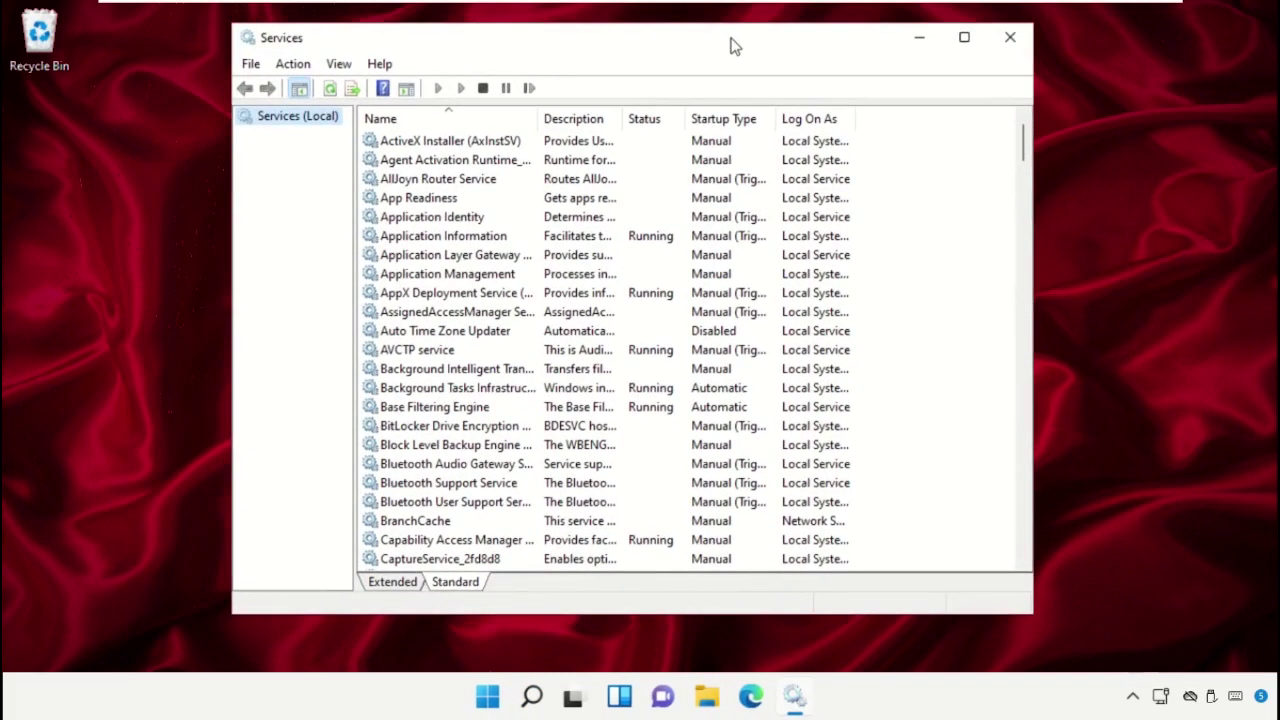
click(424, 180)
right_click(424, 184)
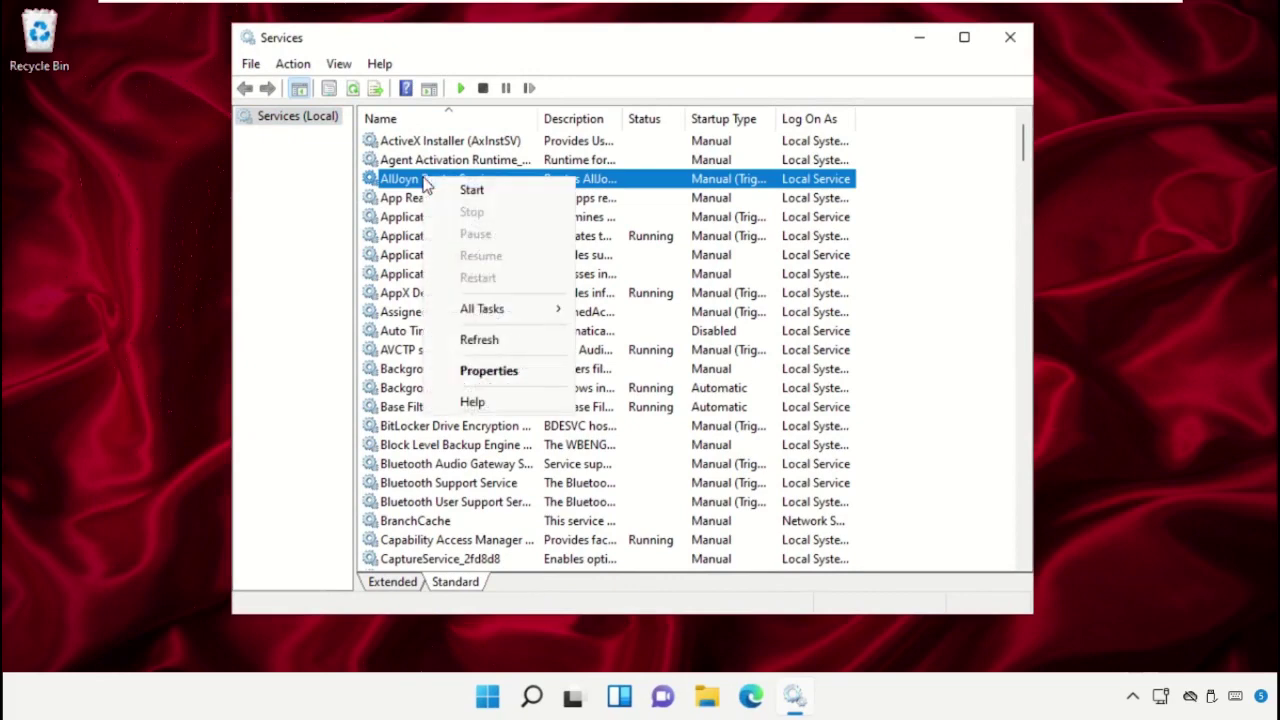
click(524, 370)
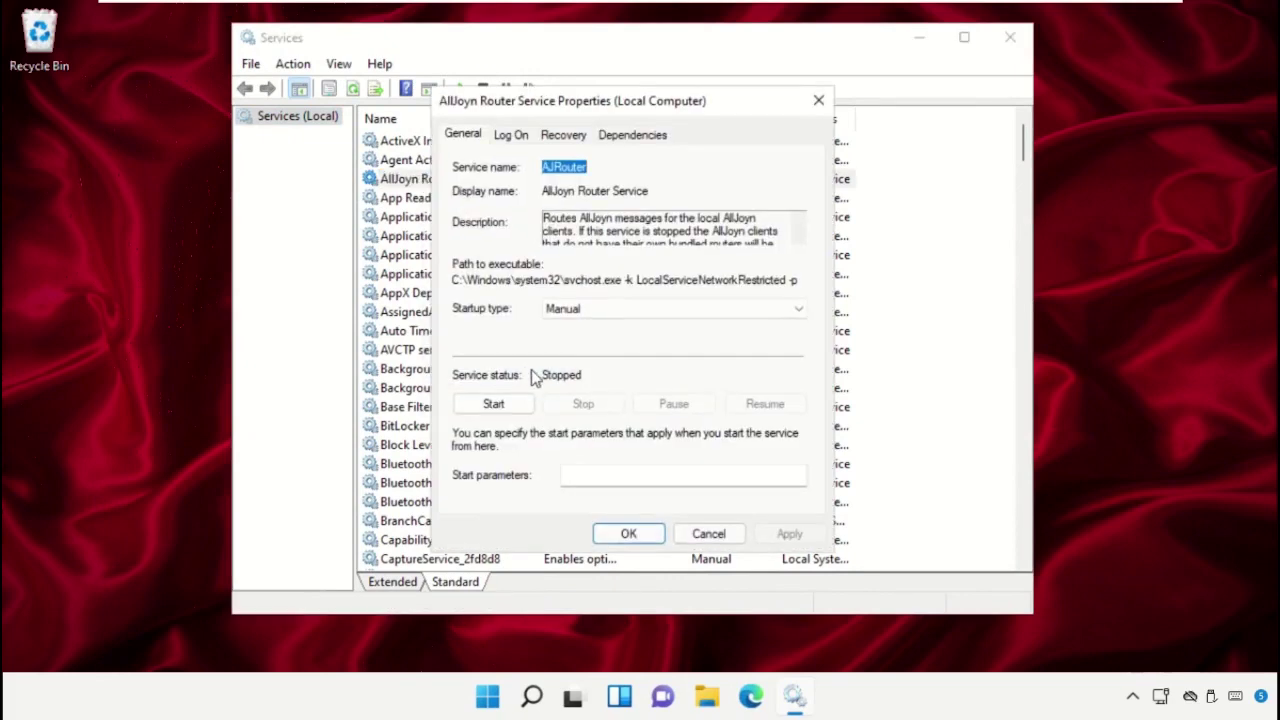
click(635, 311)
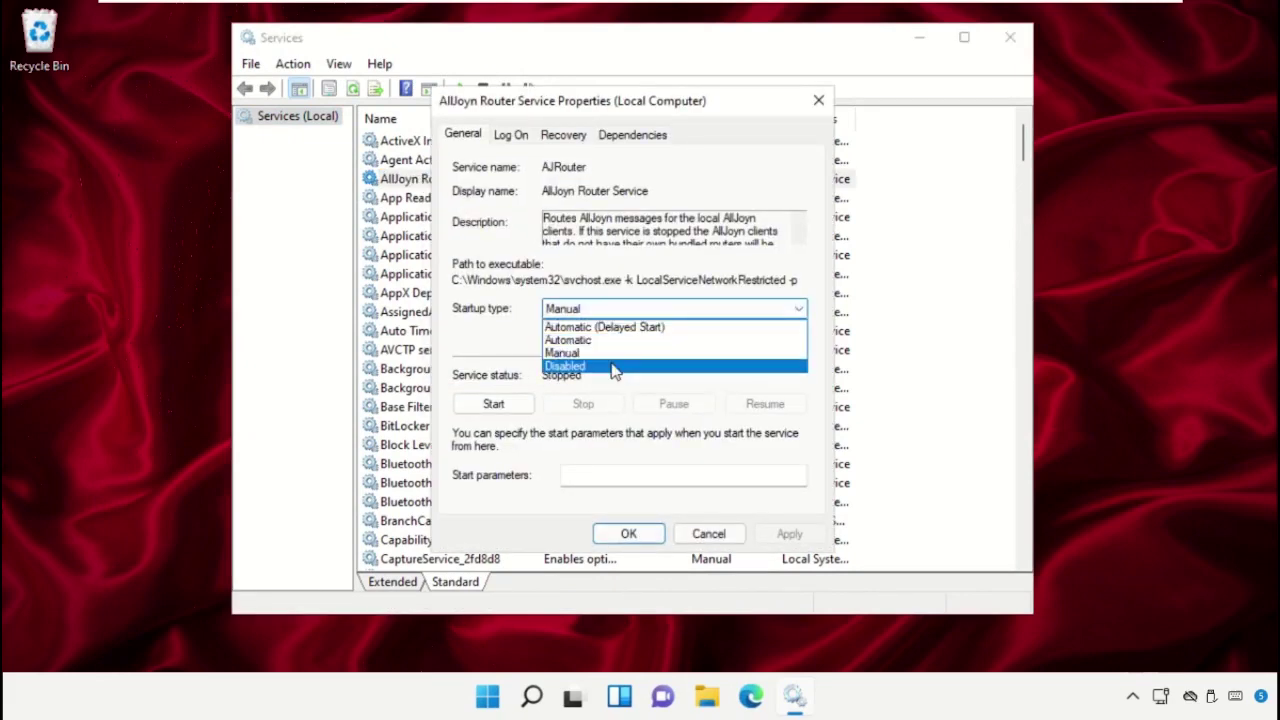
click(614, 369)
click(772, 533)
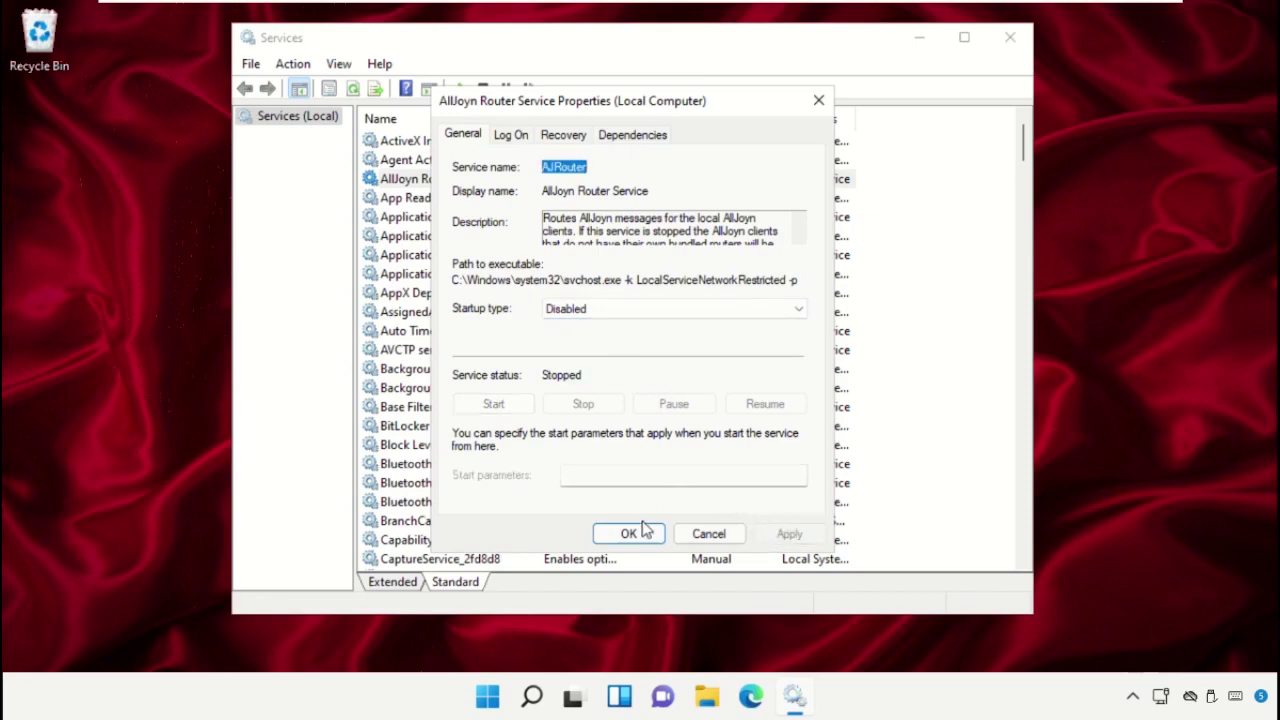
click(644, 533)
Widen the Name column and set Application Layer Gateway Service's startup type to Disabled.
drag(540, 118, 632, 118)
click(482, 254)
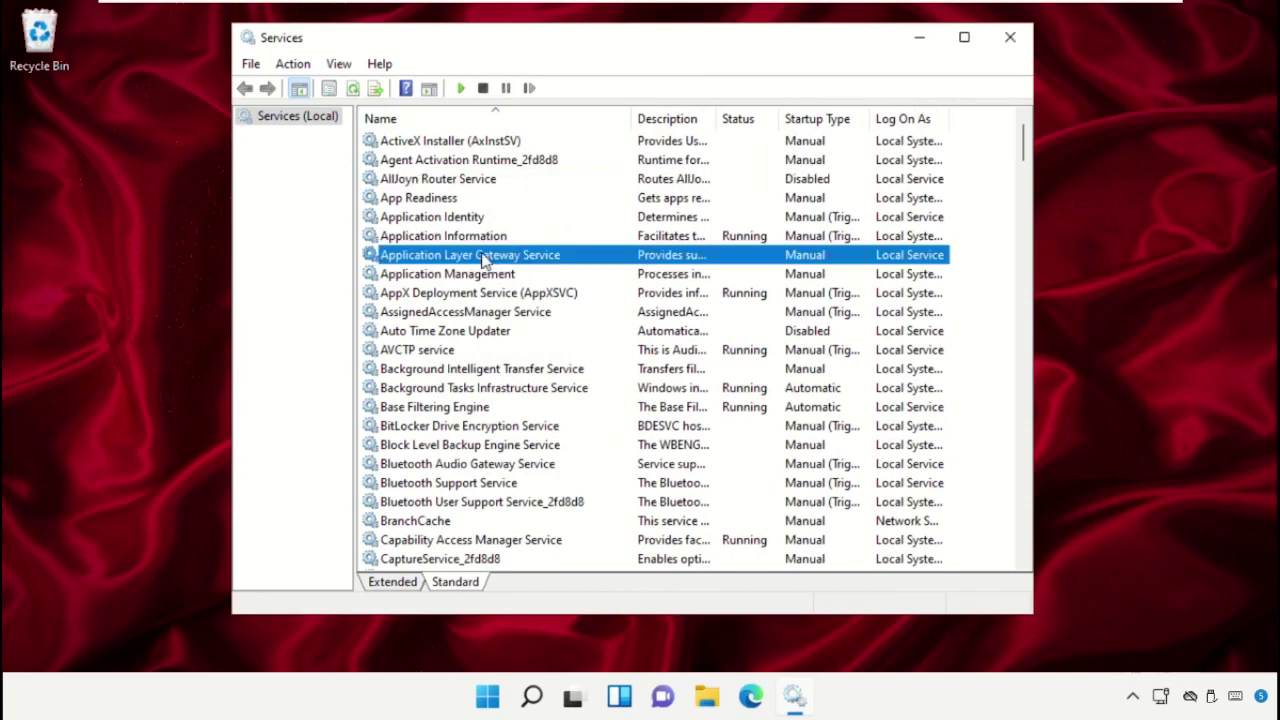
right_click(489, 255)
click(566, 448)
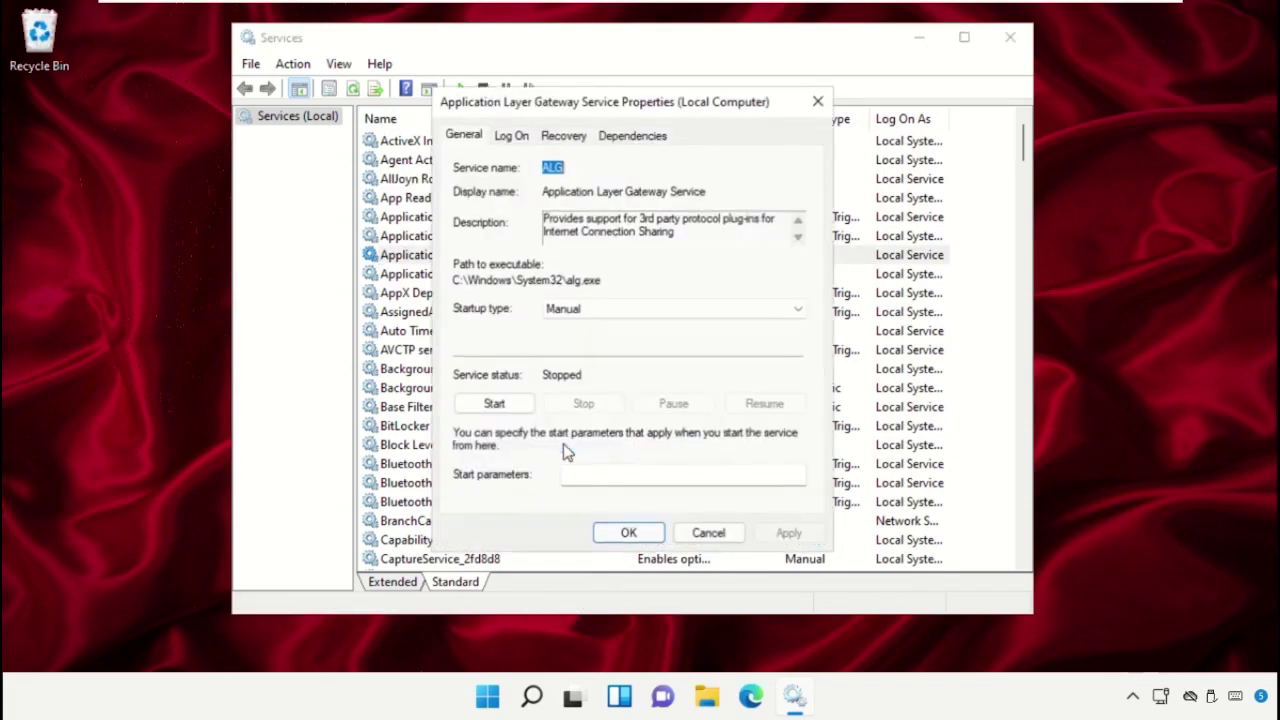
click(645, 309)
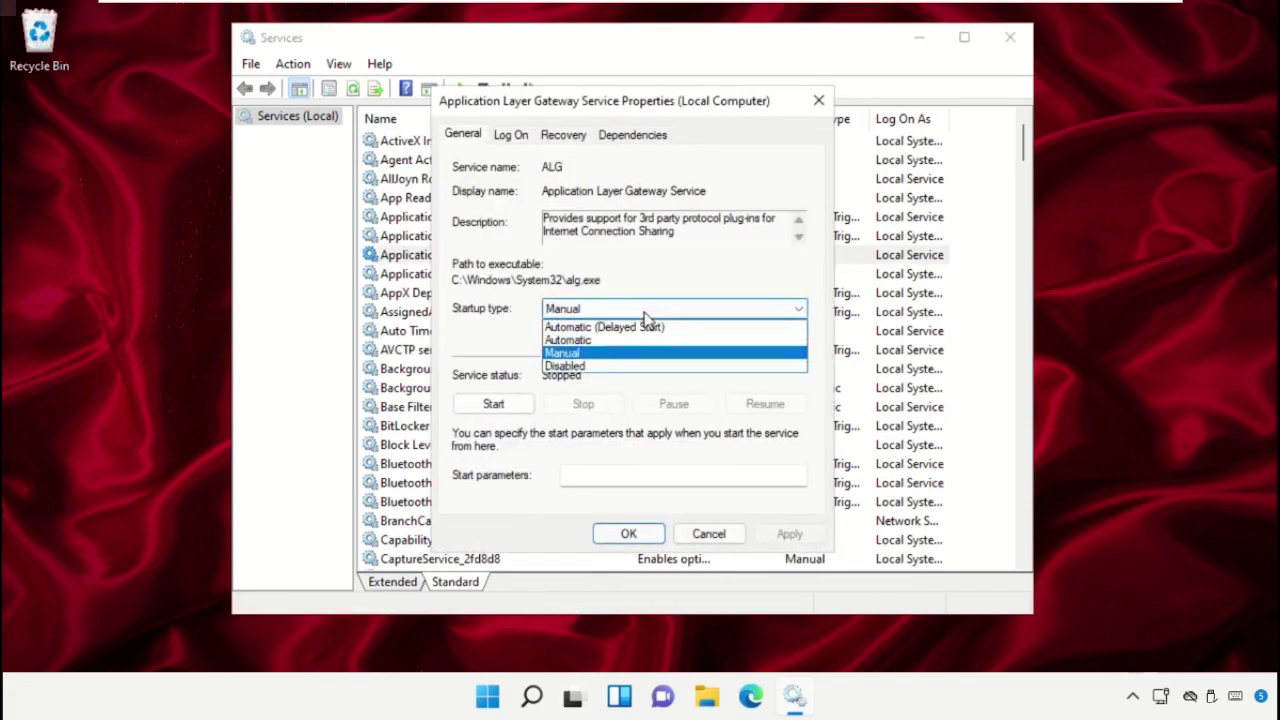
click(575, 366)
click(776, 532)
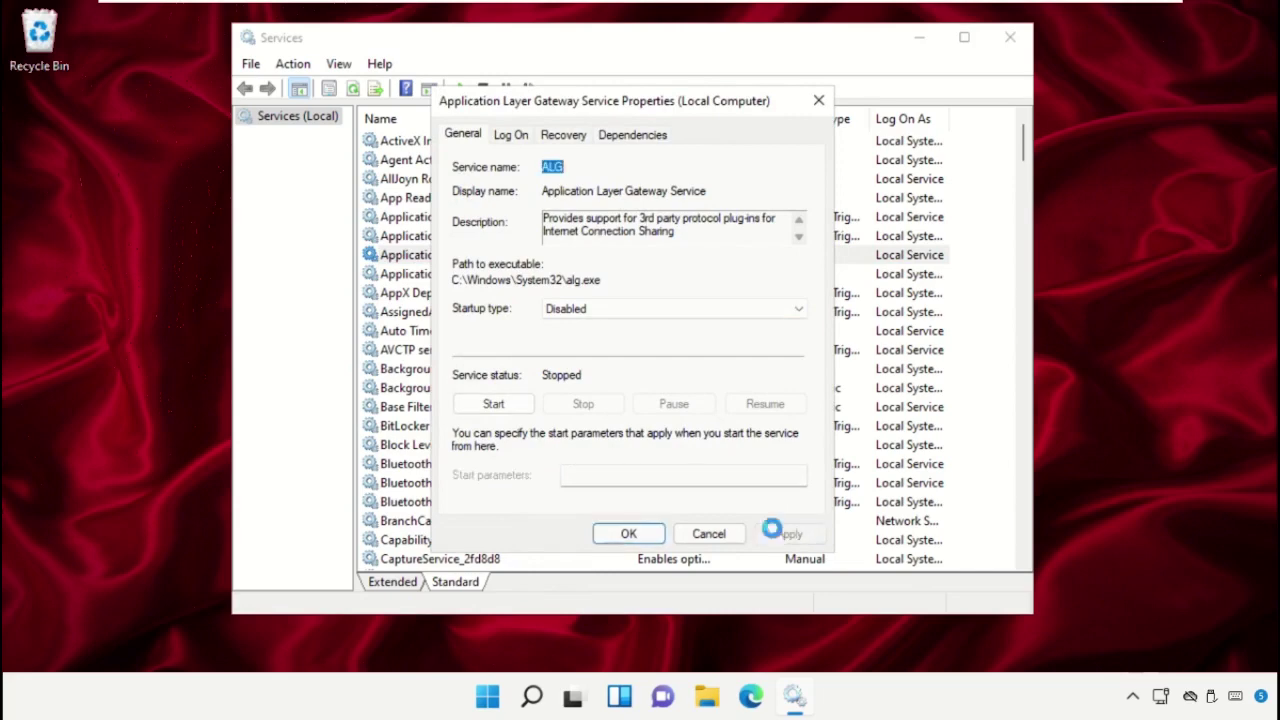
click(628, 533)
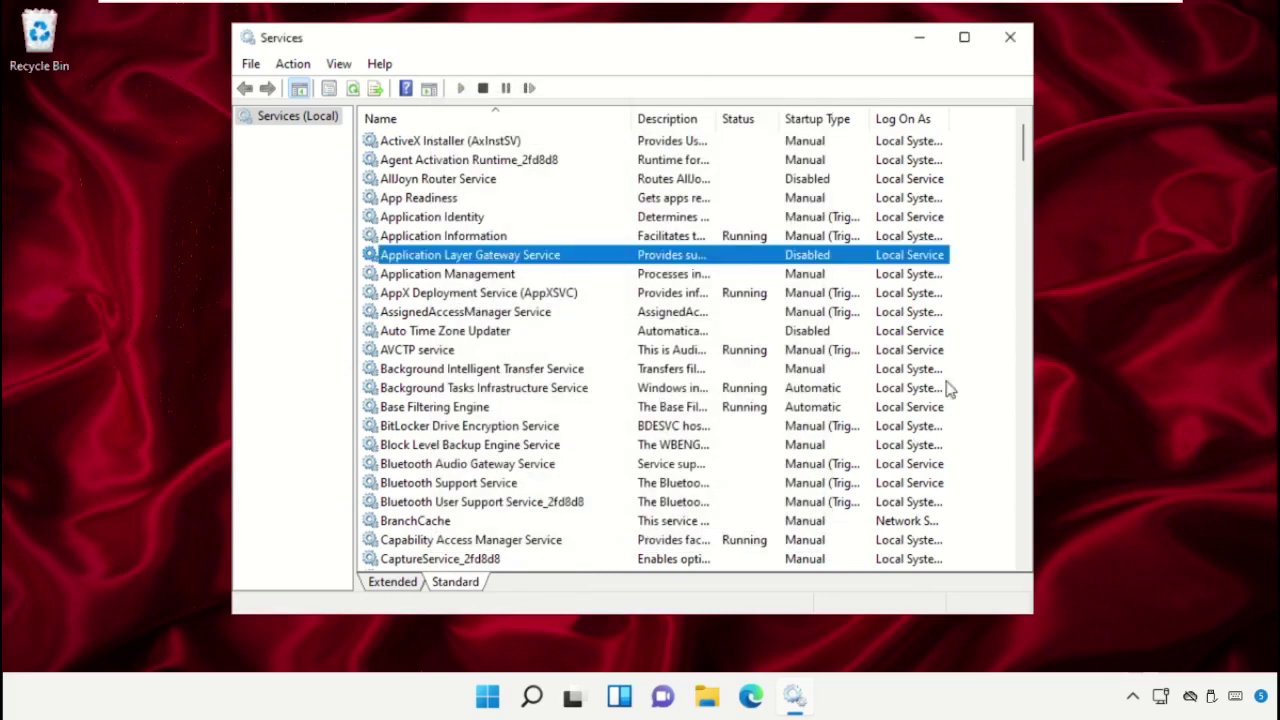
Set the Certificate Propagation service's startup type to Disabled.
scroll(960, 354, down, 3)
scroll(960, 354, down, 1)
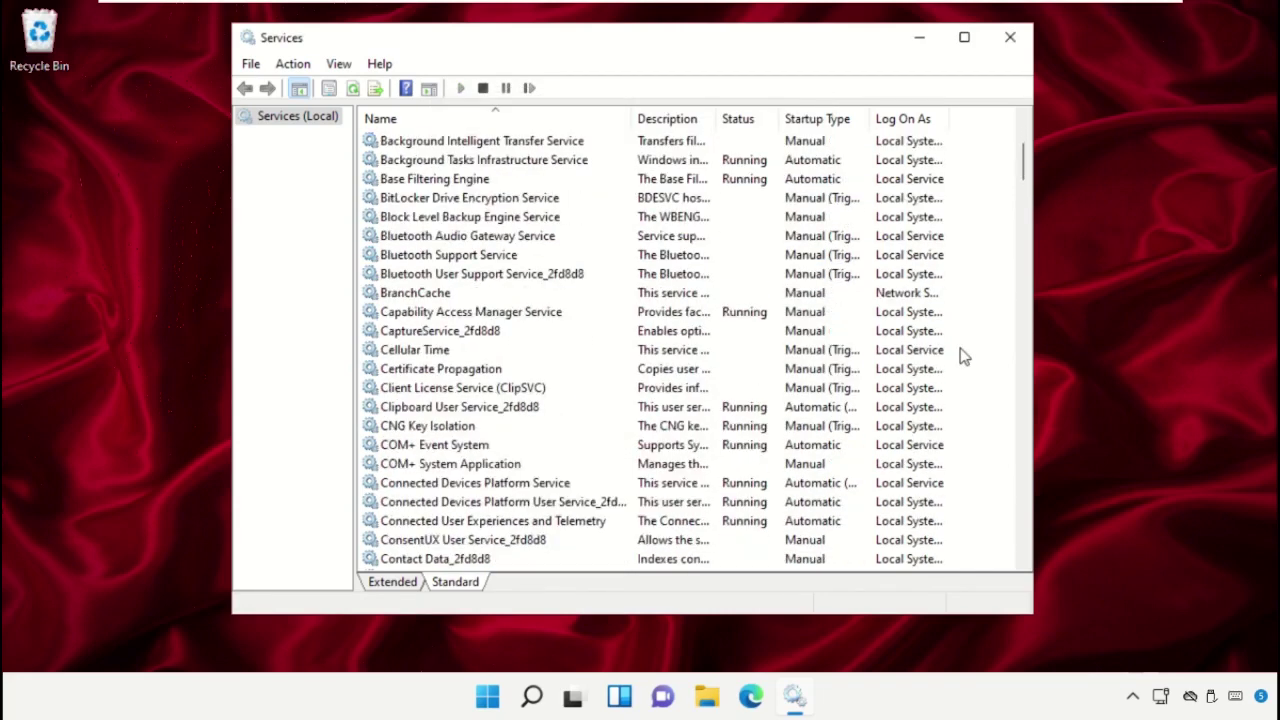
click(490, 368)
right_click(490, 369)
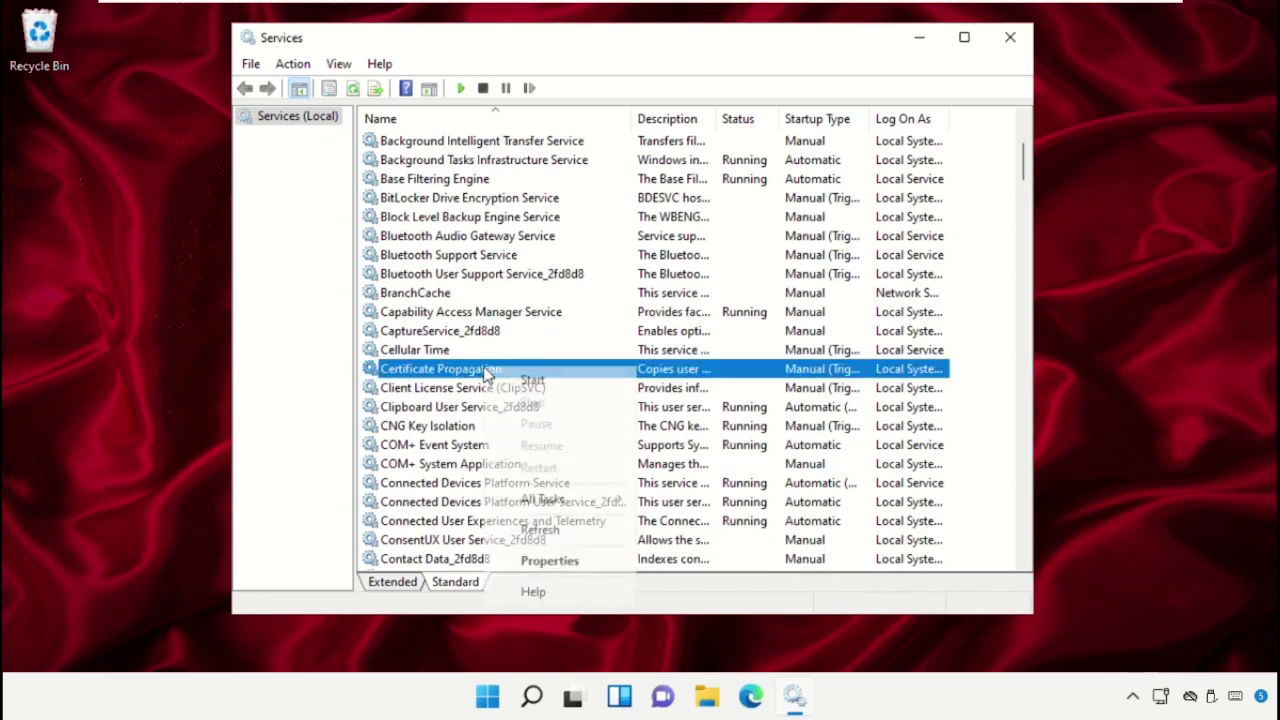
click(566, 560)
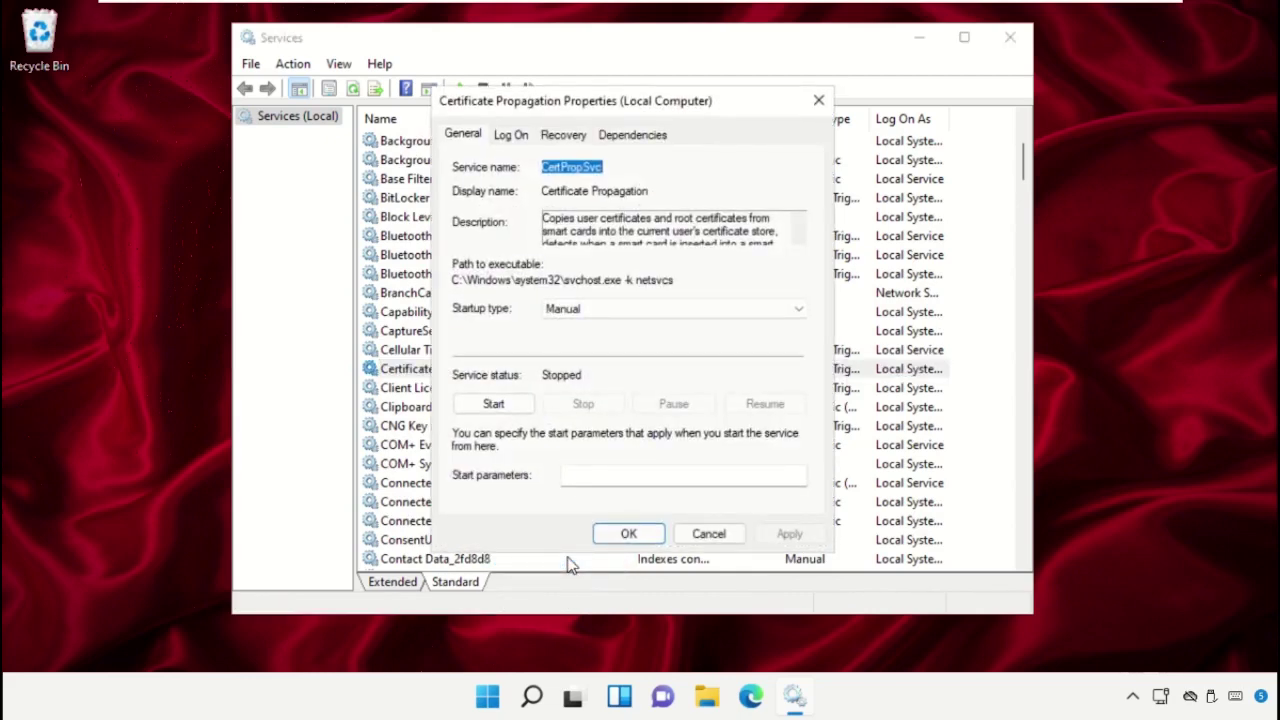
click(668, 316)
click(598, 366)
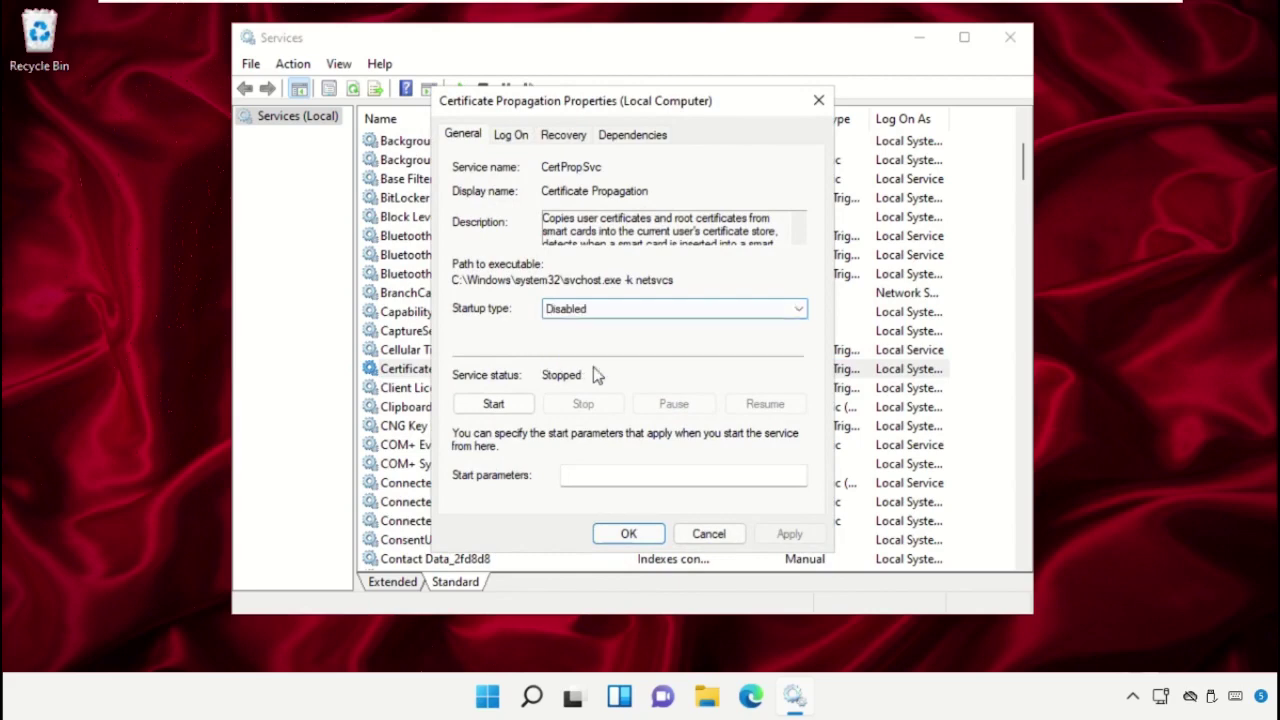
click(628, 535)
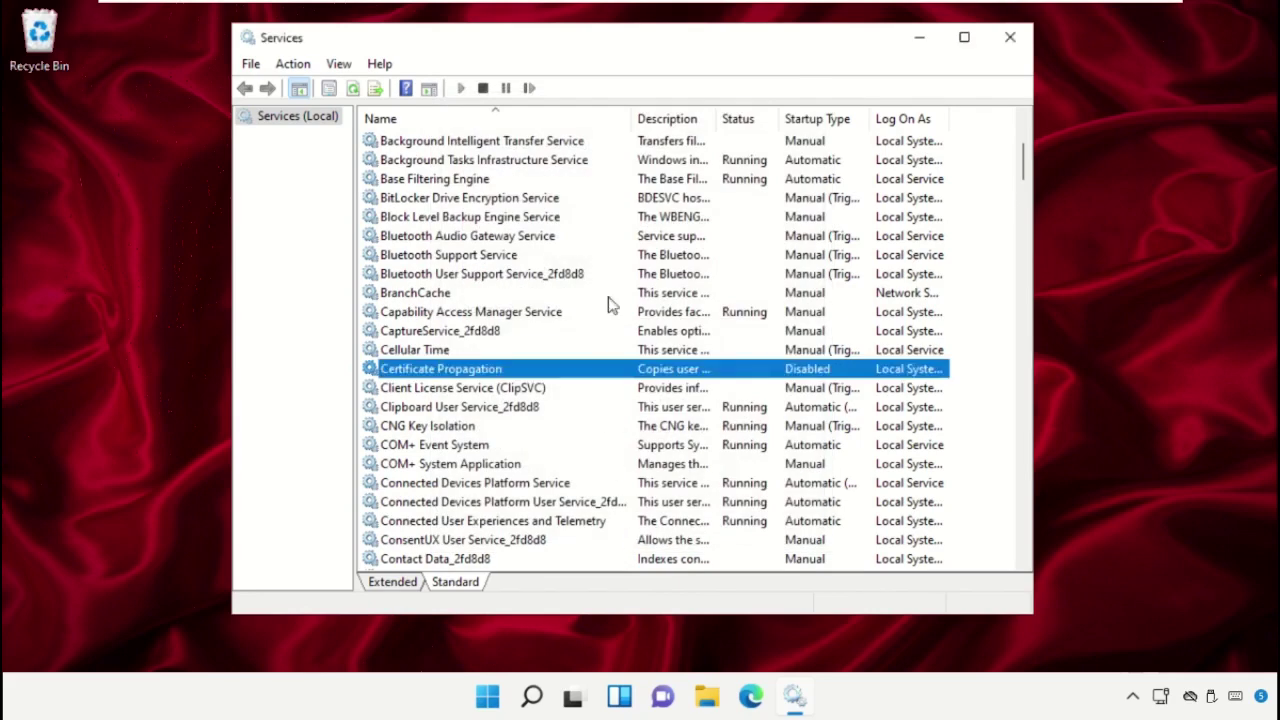
Widen the Name column and set Connected User Experiences and Telemetry's startup type to Disabled.
drag(631, 119, 707, 131)
scroll(694, 323, down, 2)
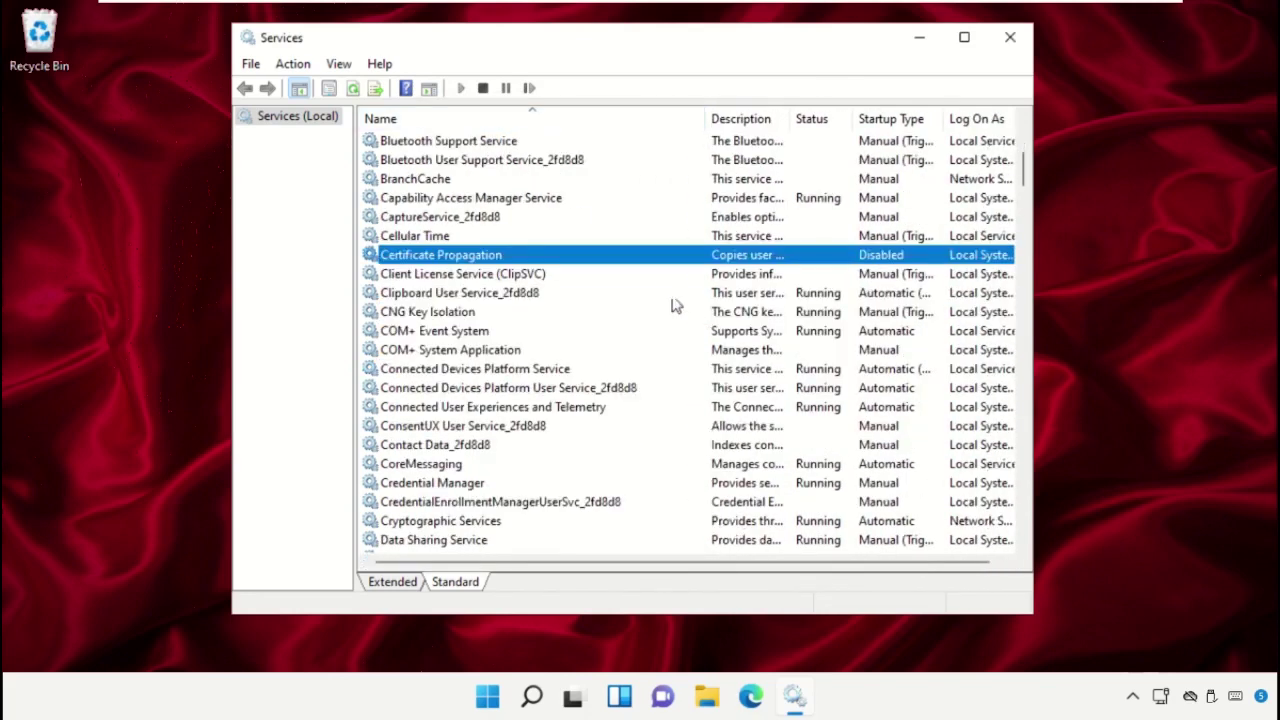
click(450, 407)
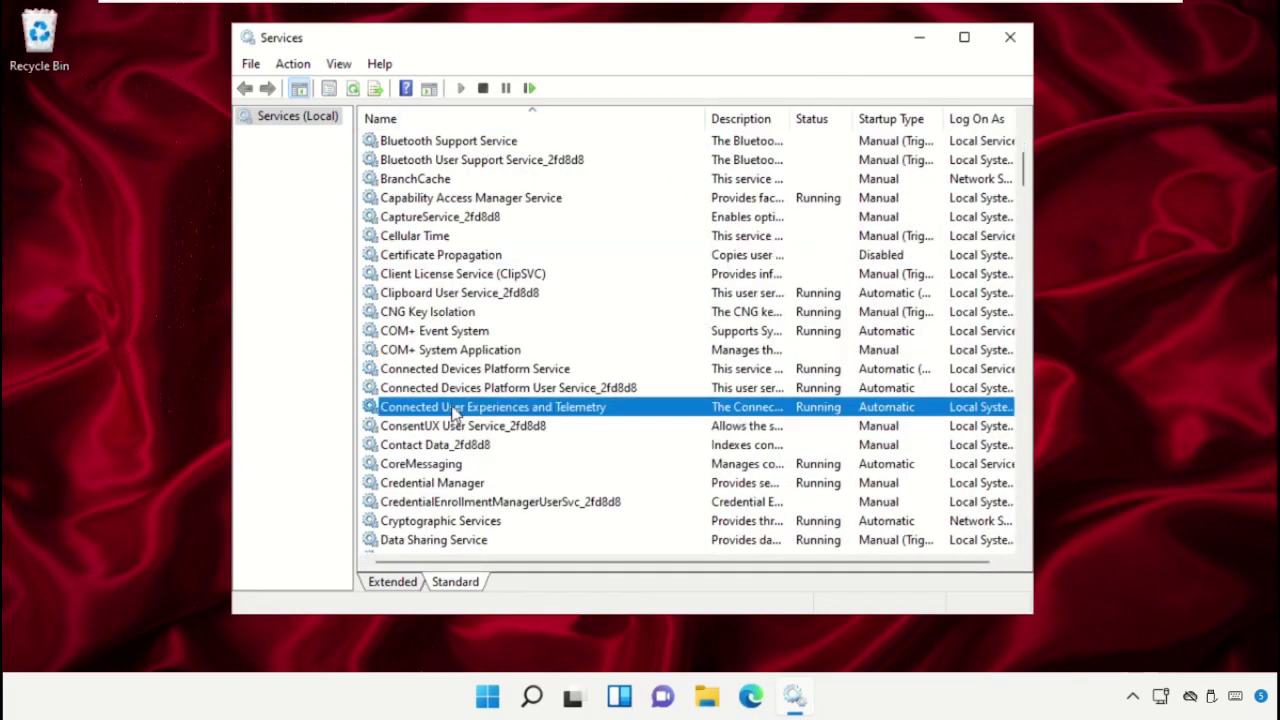
right_click(452, 407)
click(533, 596)
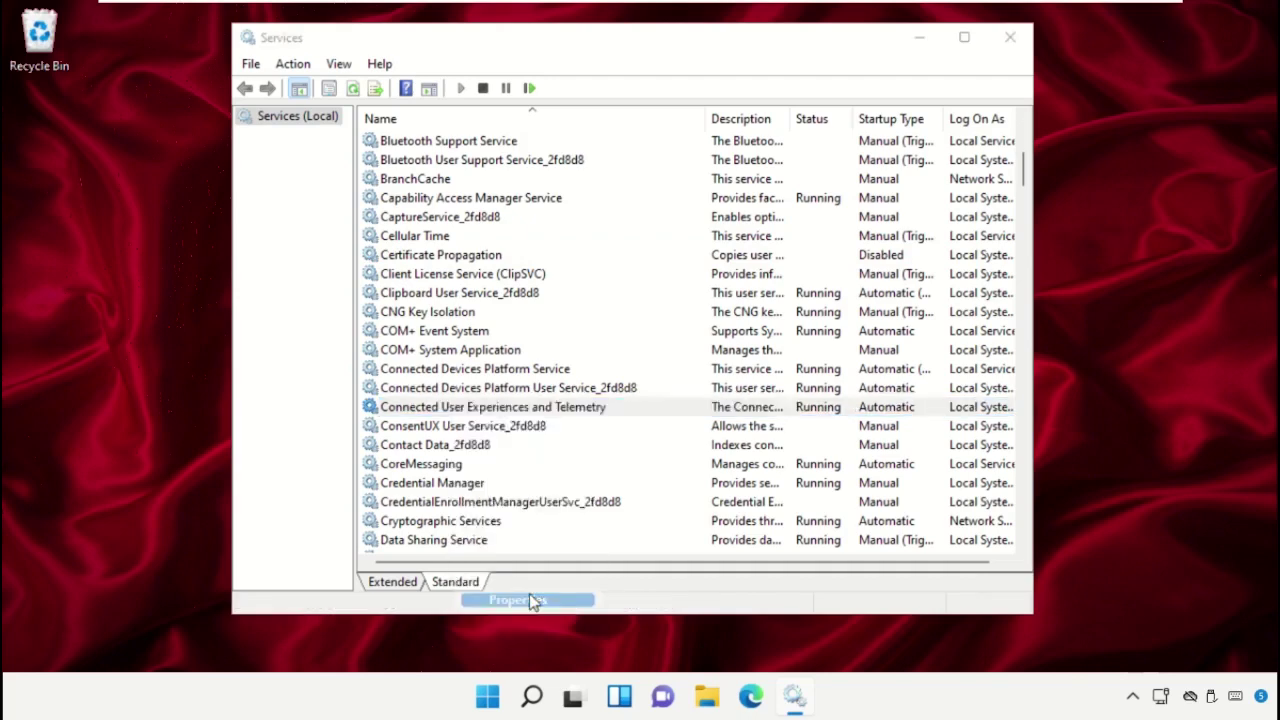
click(645, 320)
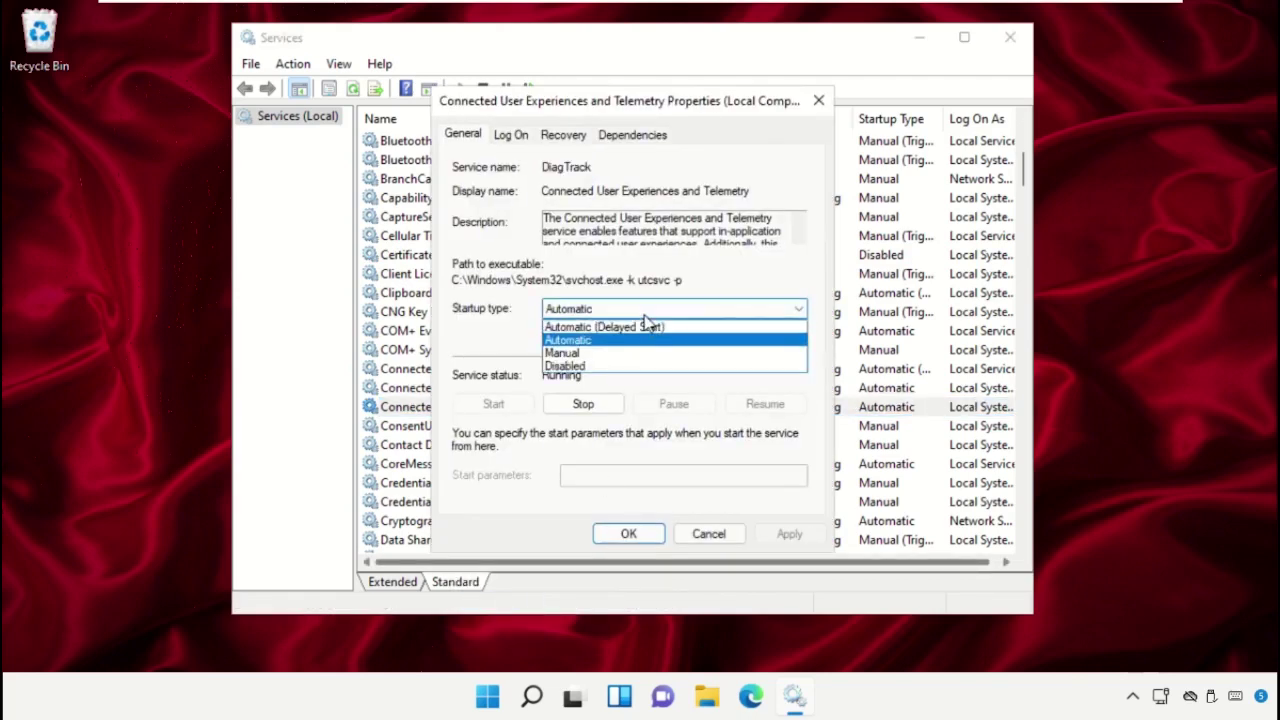
click(598, 367)
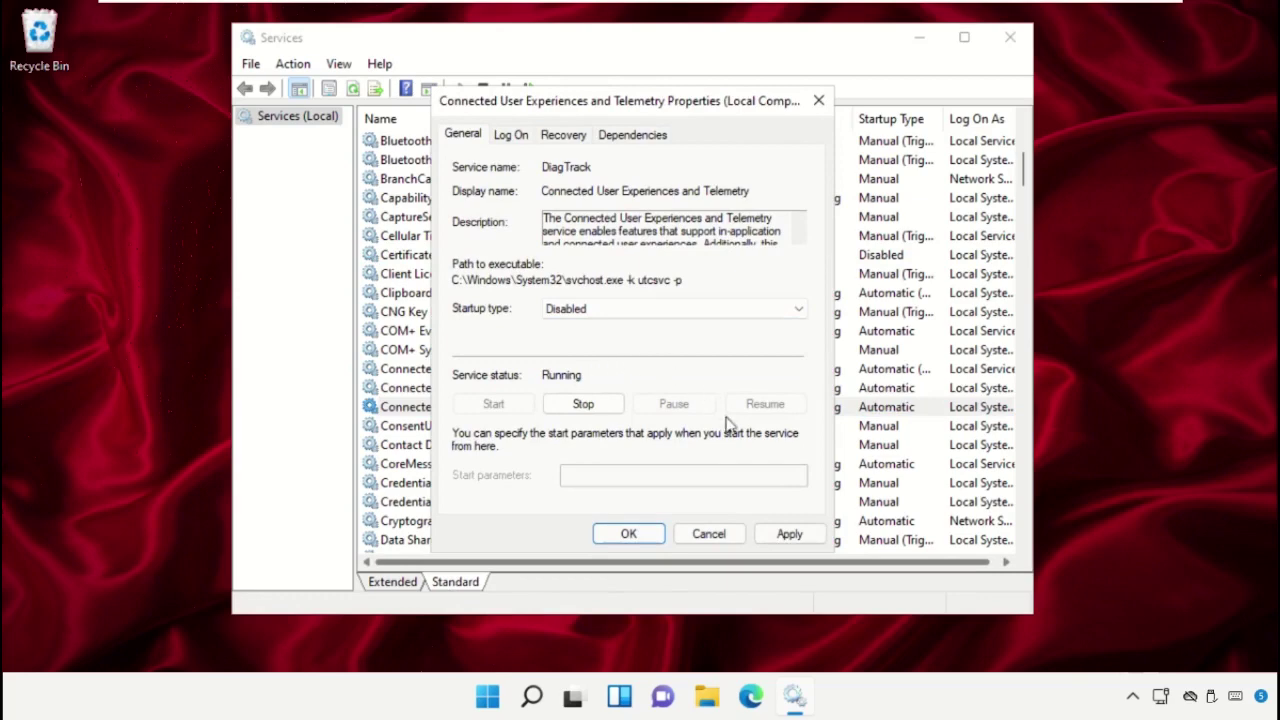
click(762, 532)
click(629, 534)
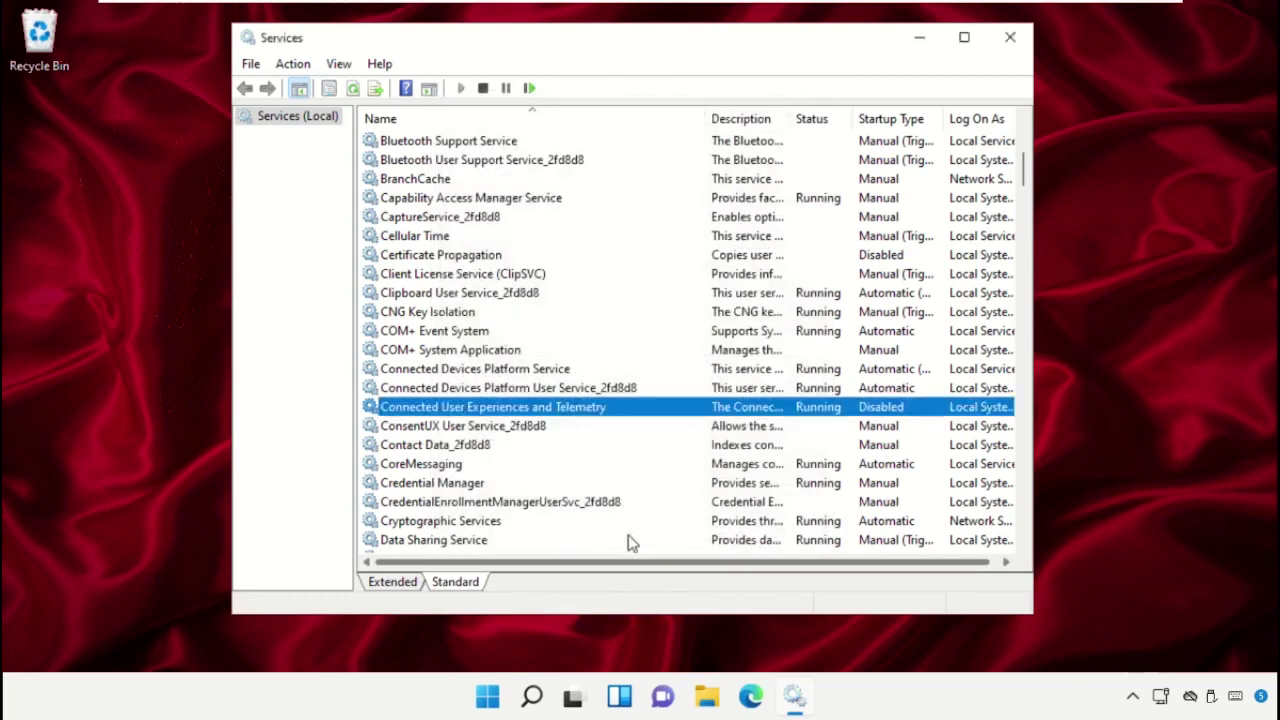
scroll(632, 543, down, 10)
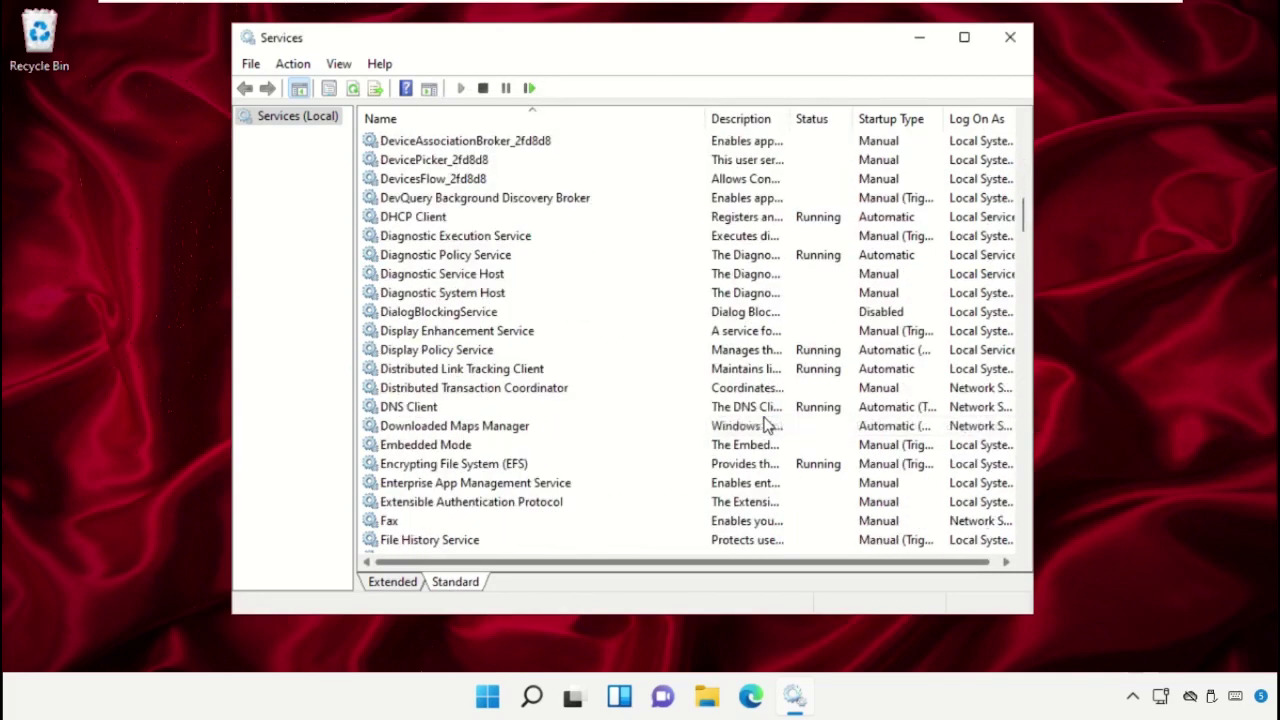
Set the Downloaded Maps Manager service's startup type to Disabled and apply it.
click(457, 428)
right_click(455, 428)
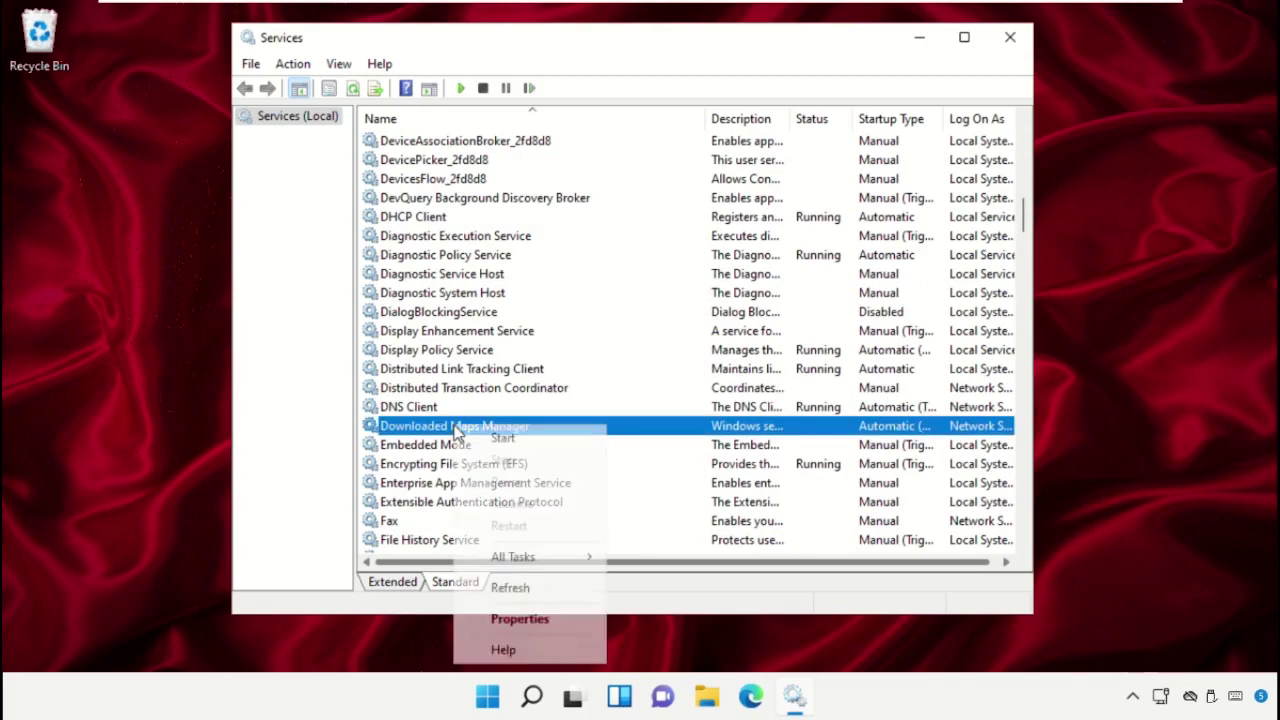
click(549, 618)
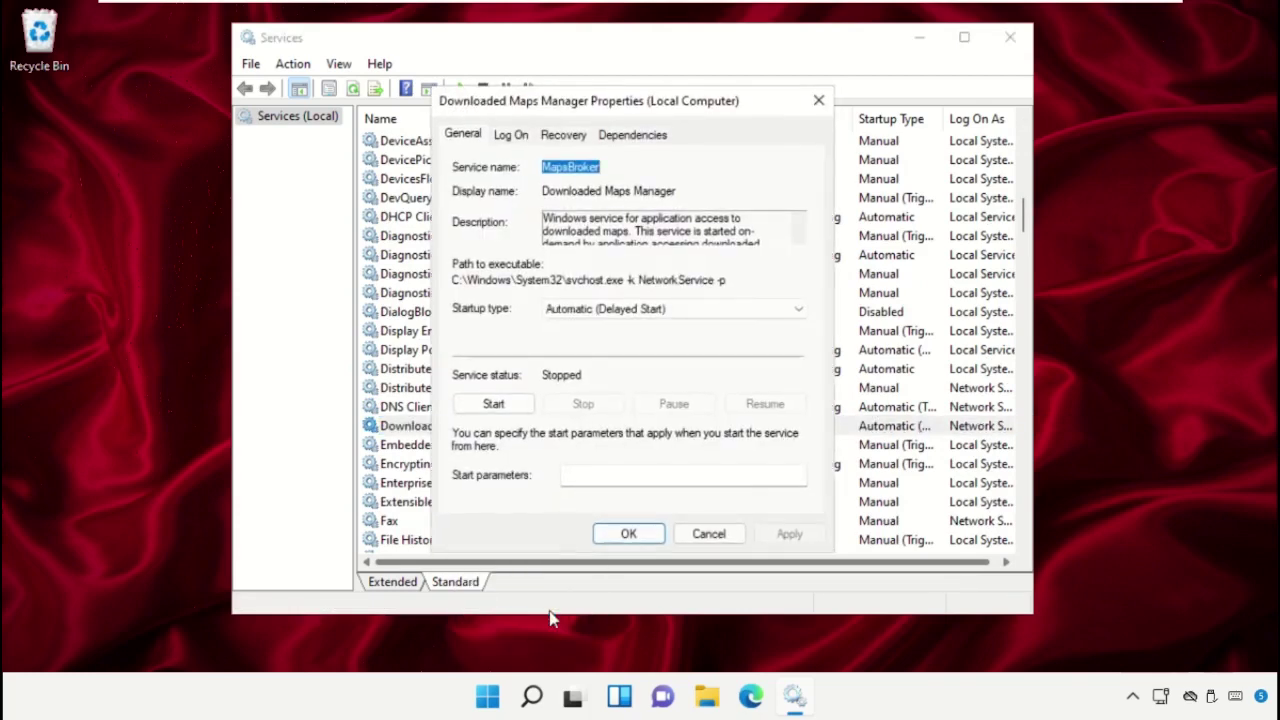
click(693, 312)
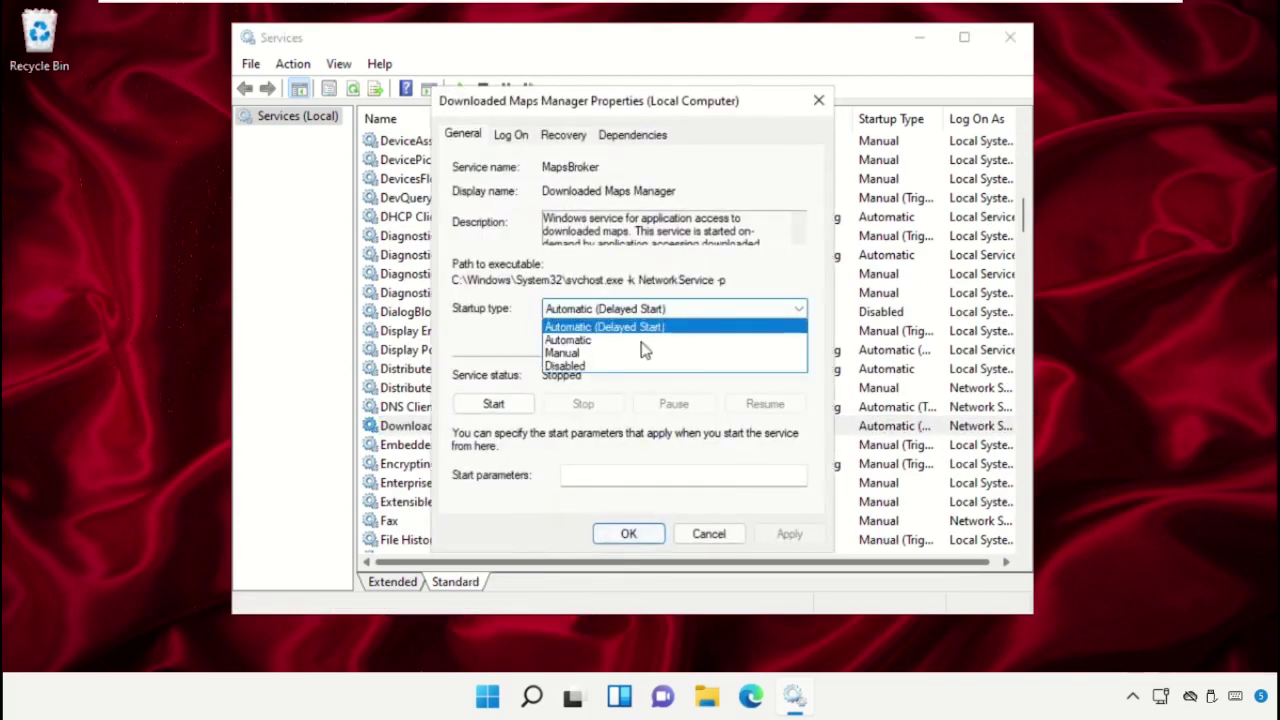
click(648, 366)
click(789, 535)
click(626, 532)
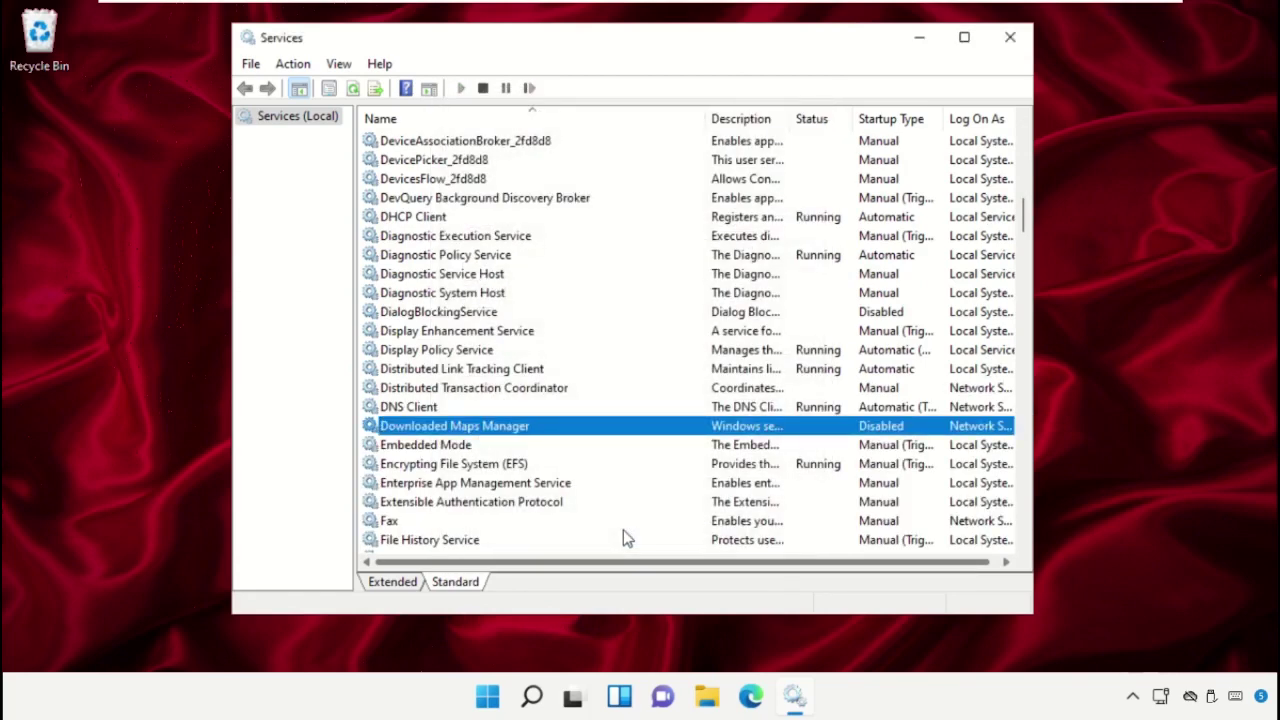
Set the Fax service's startup type to Disabled and apply it.
scroll(623, 531, down, 2)
click(385, 390)
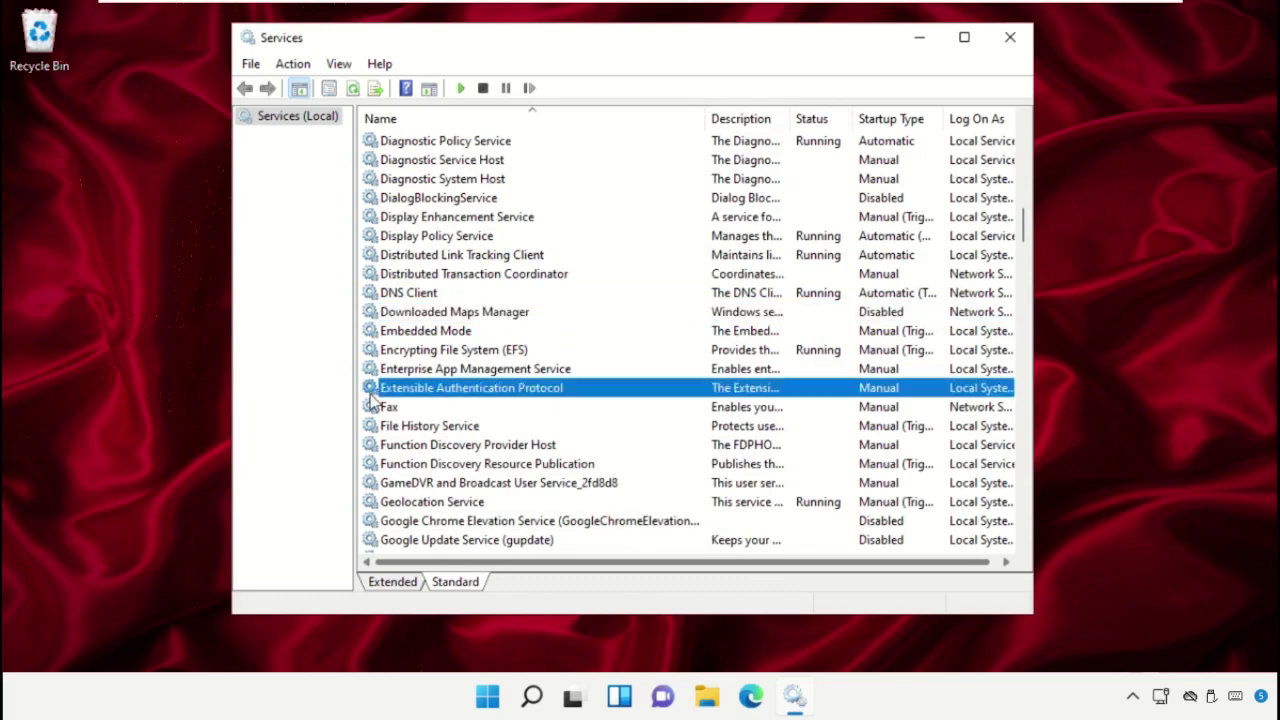
right_click(378, 408)
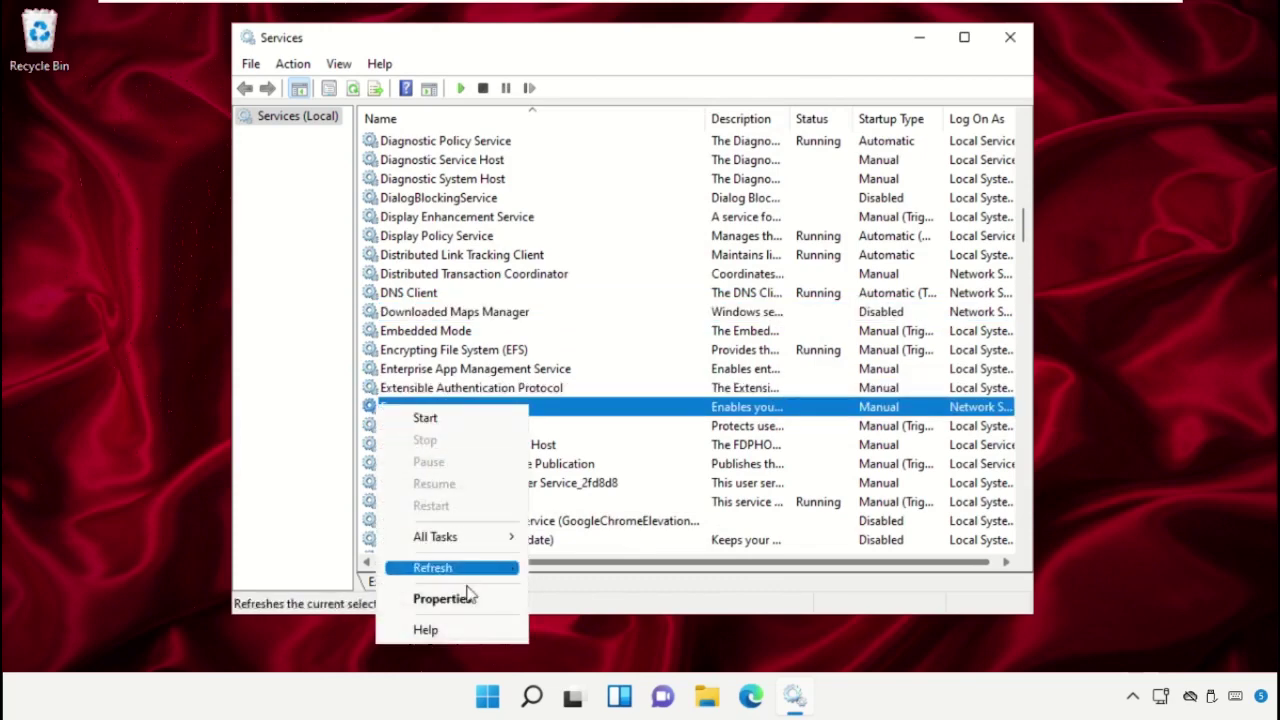
click(470, 597)
click(643, 309)
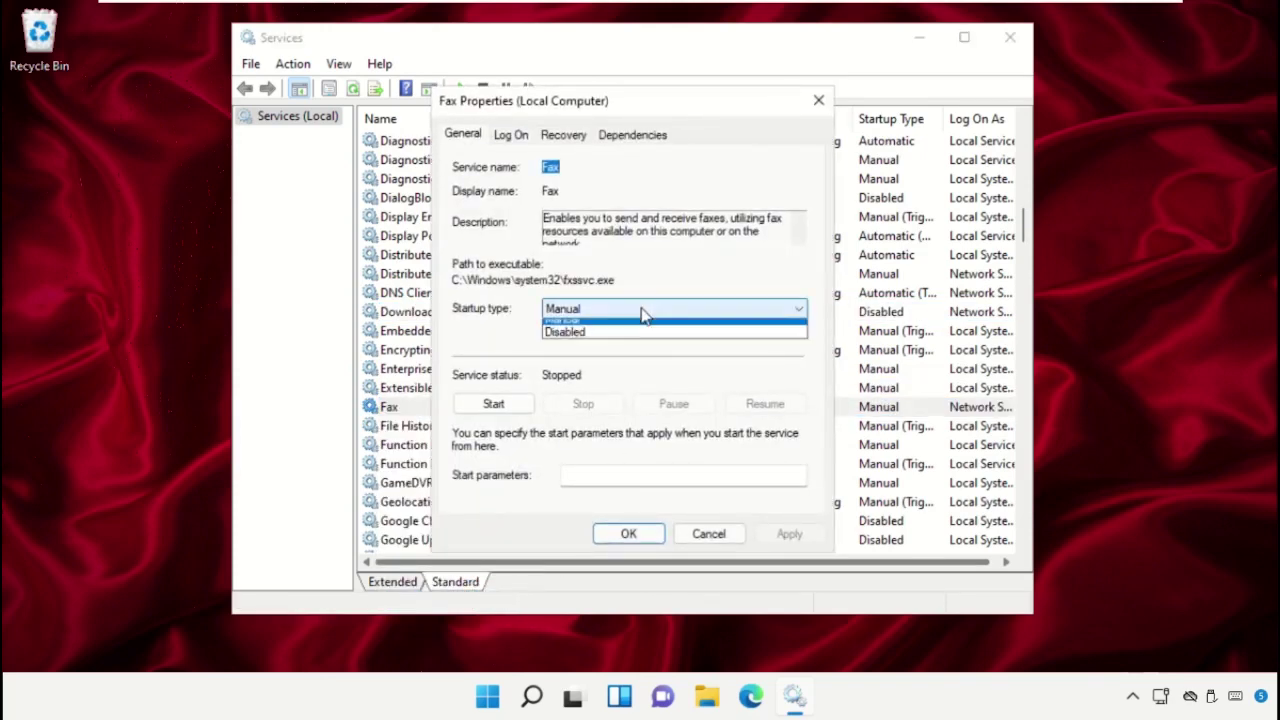
click(638, 366)
click(768, 535)
click(628, 534)
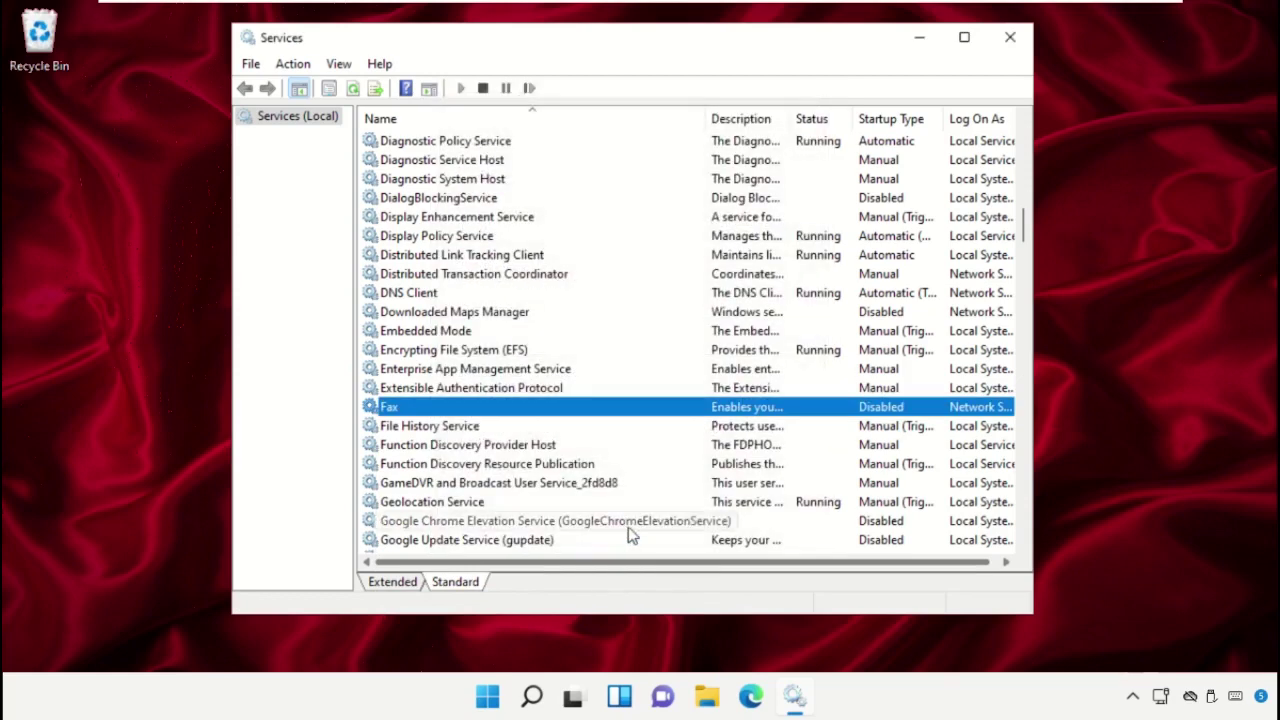
drag(1024, 240, 1035, 390)
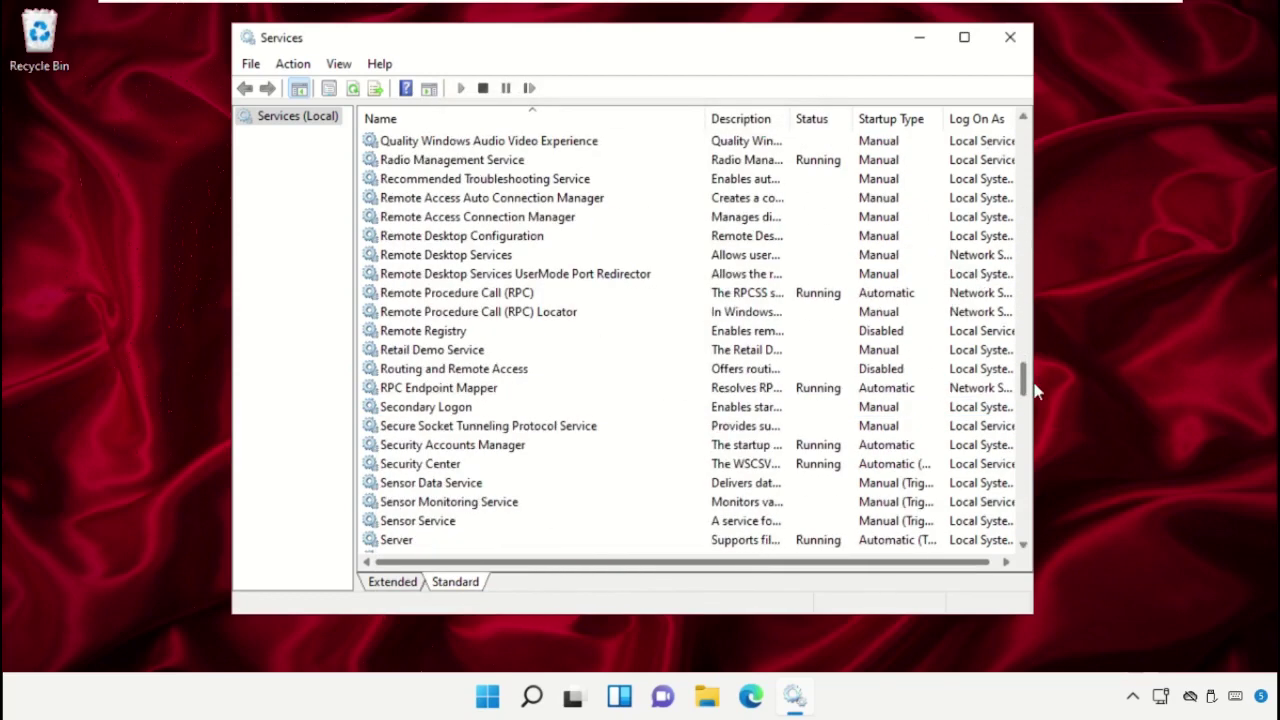
Set Retail Demo Service's startup type to Disabled and apply it.
click(475, 347)
right_click(452, 352)
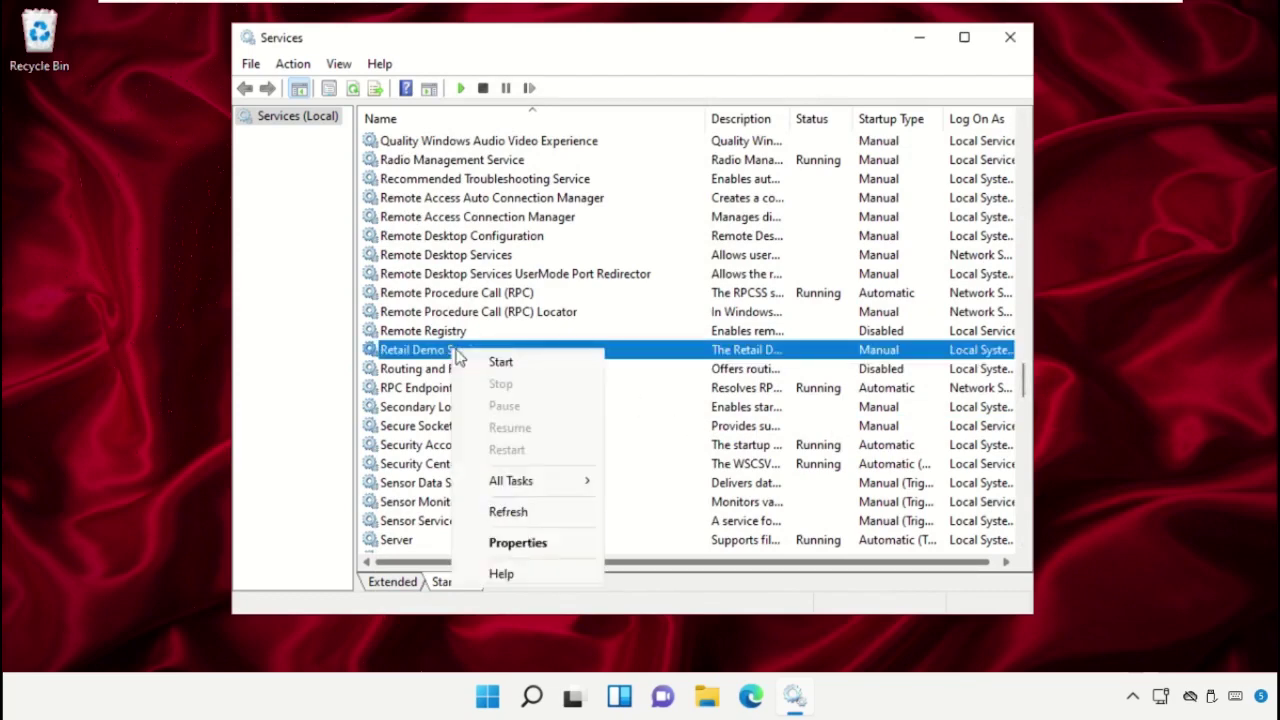
click(525, 545)
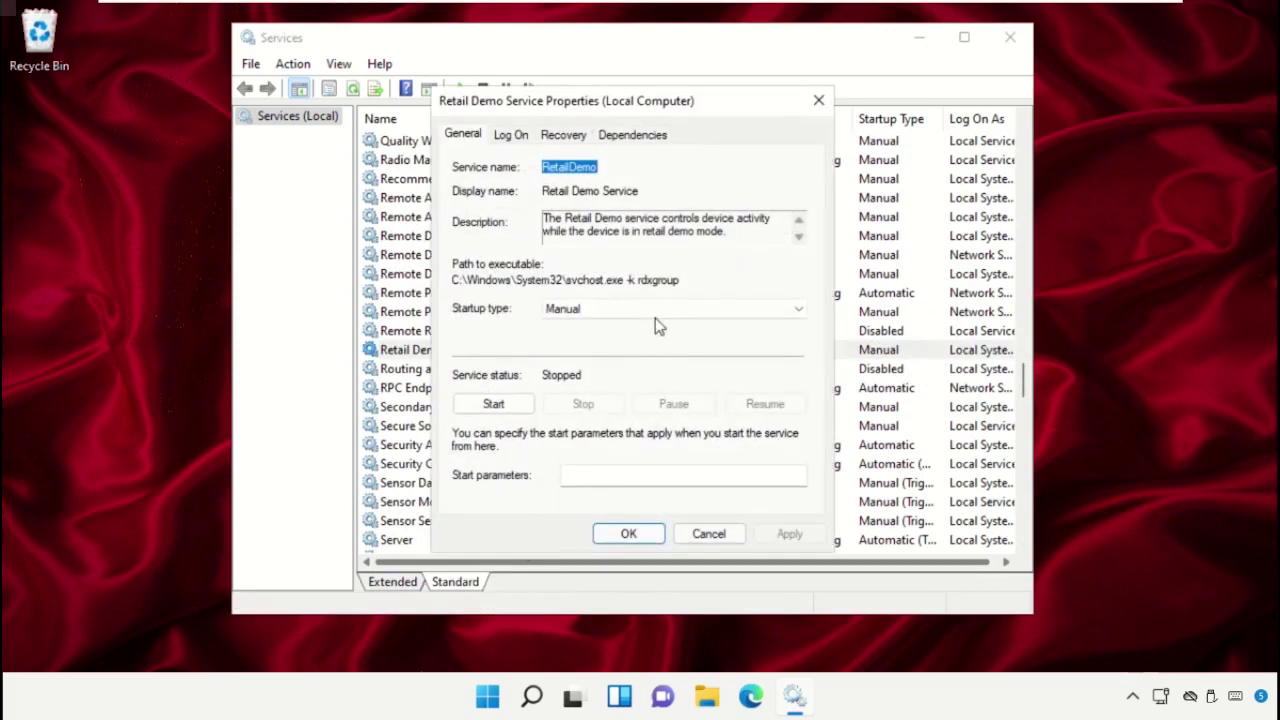
click(660, 310)
click(718, 367)
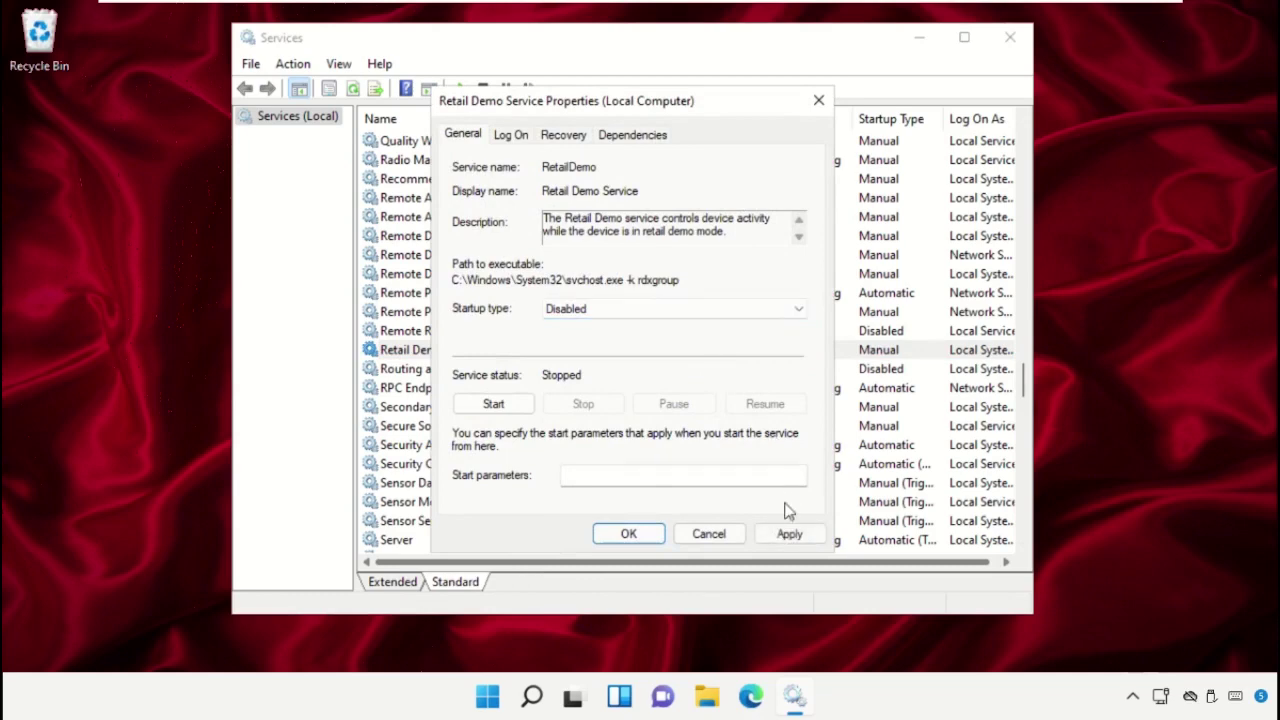
click(780, 532)
click(628, 534)
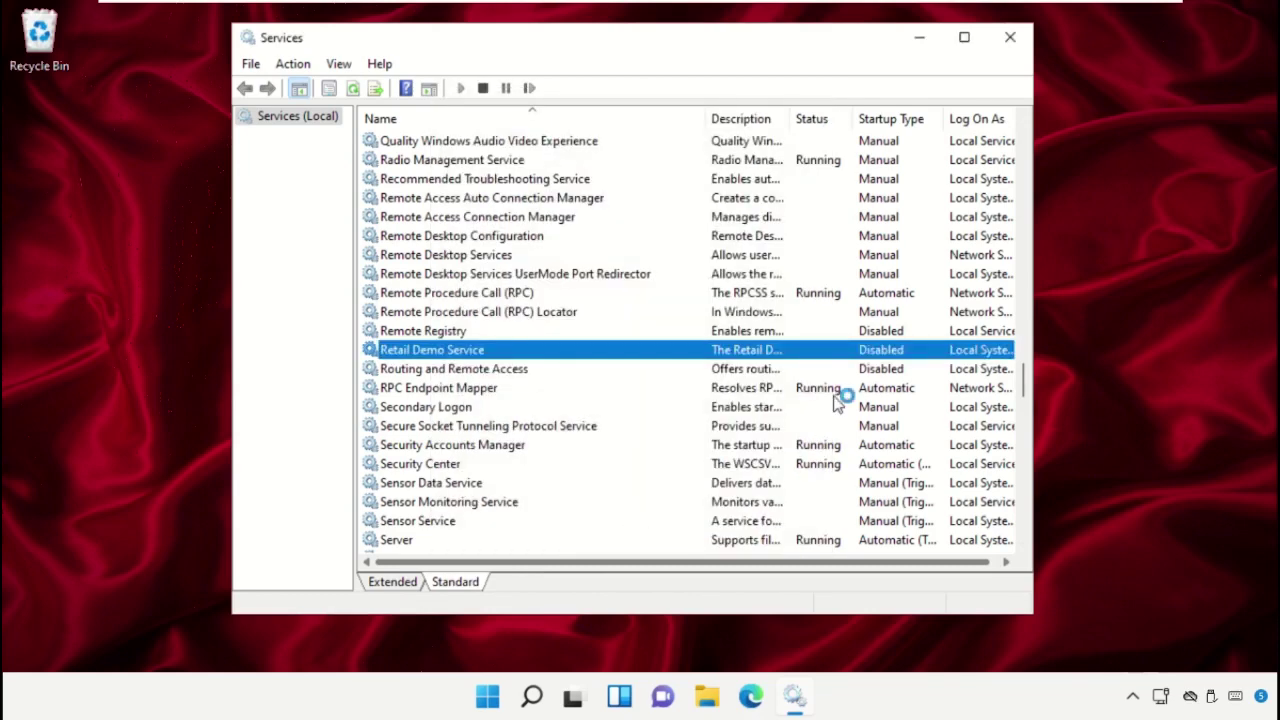
Set the Secondary Logon service's startup type to Disabled and apply it.
scroll(838, 400, down, 2)
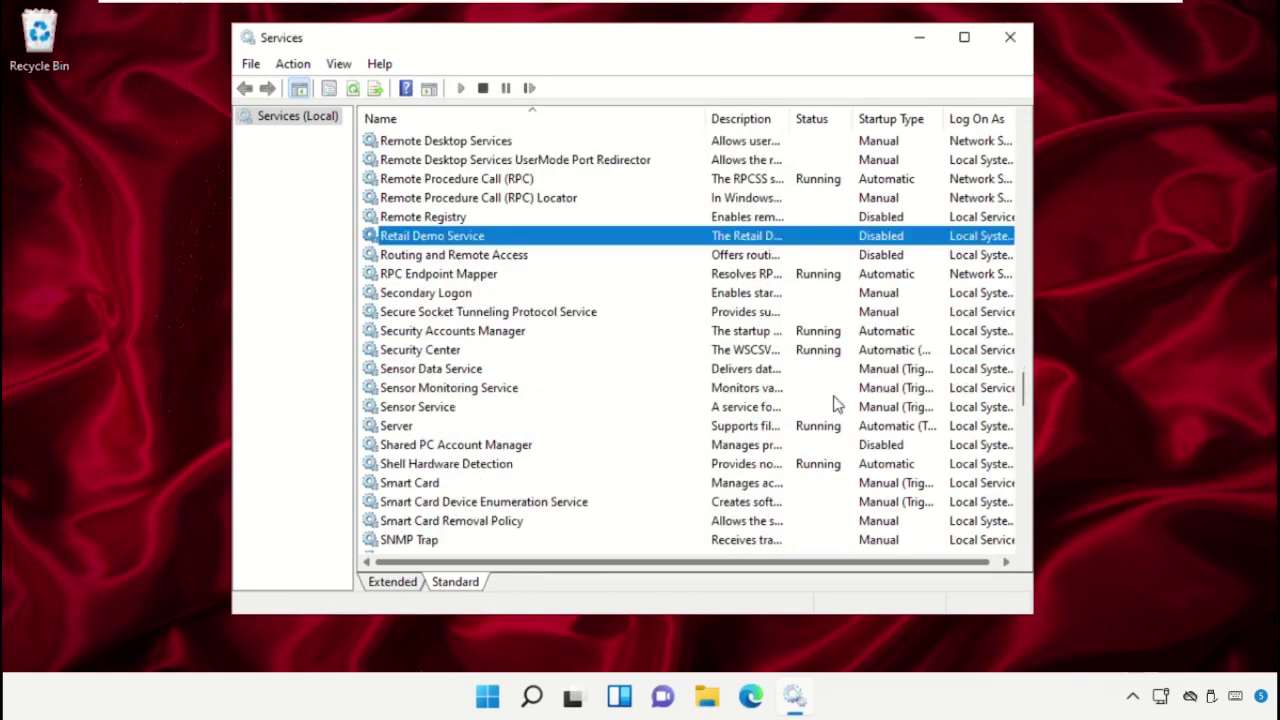
click(424, 295)
right_click(424, 295)
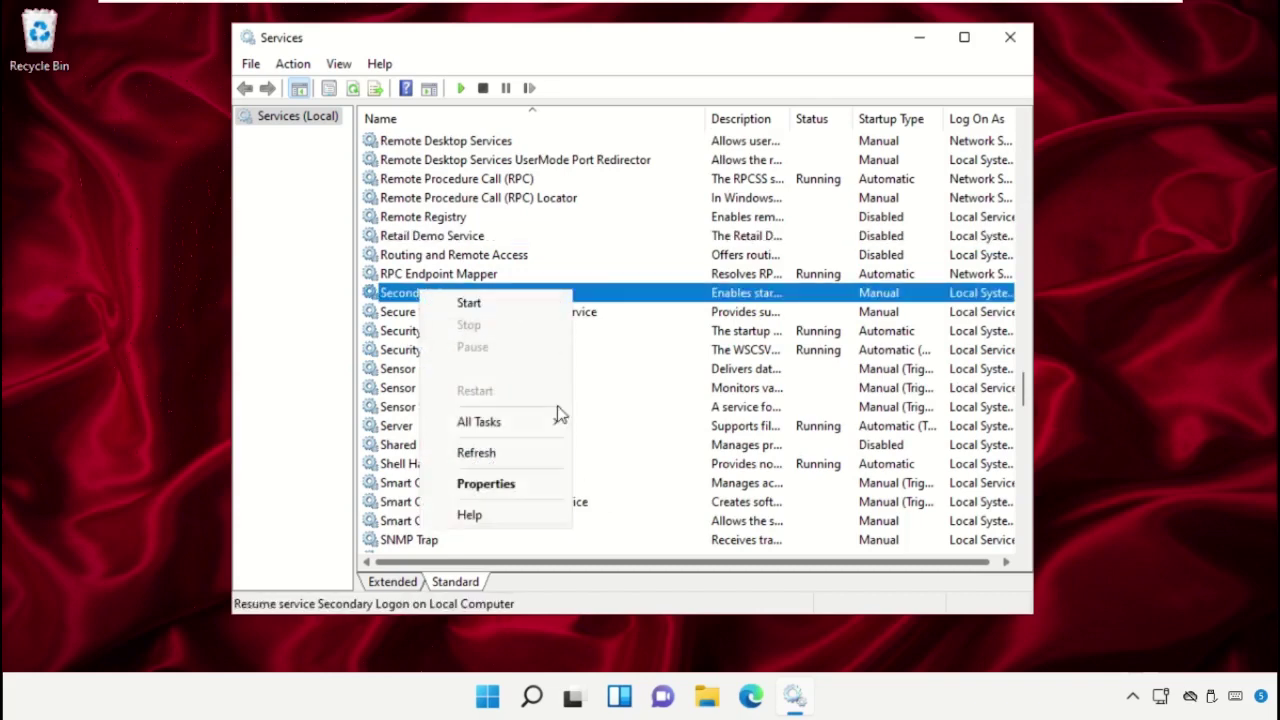
click(530, 492)
click(715, 313)
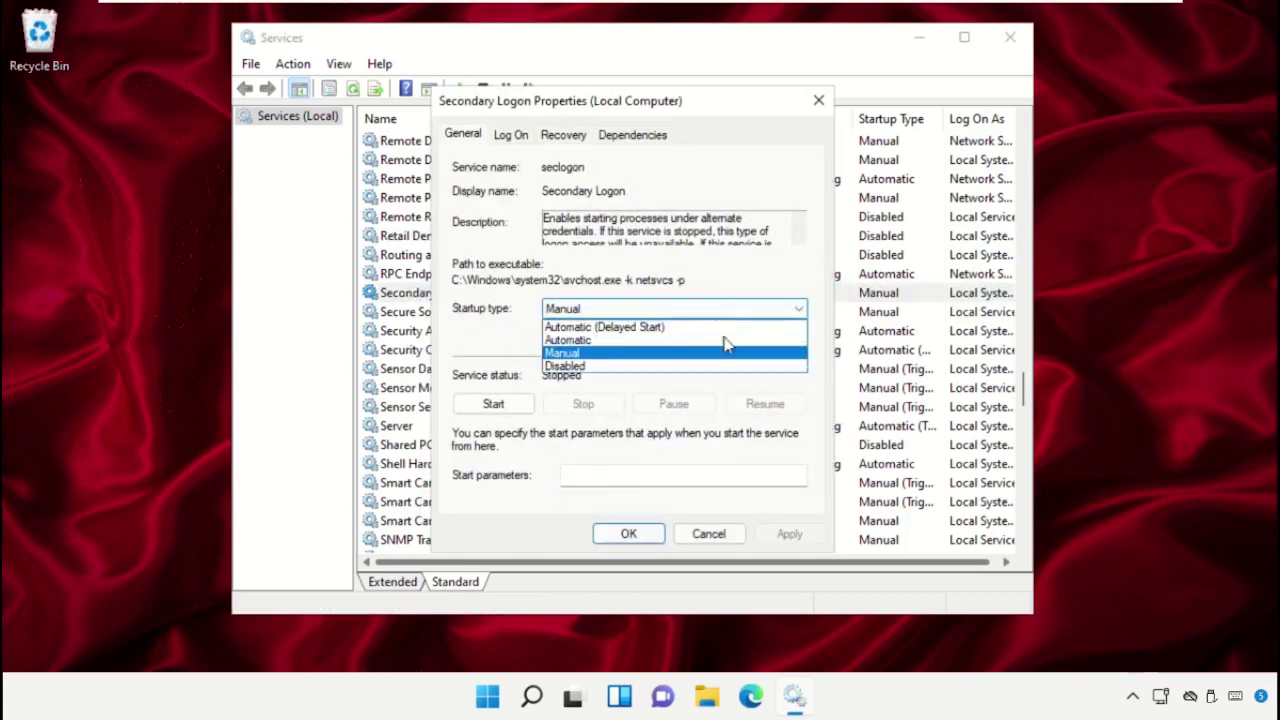
click(730, 364)
click(805, 538)
click(624, 531)
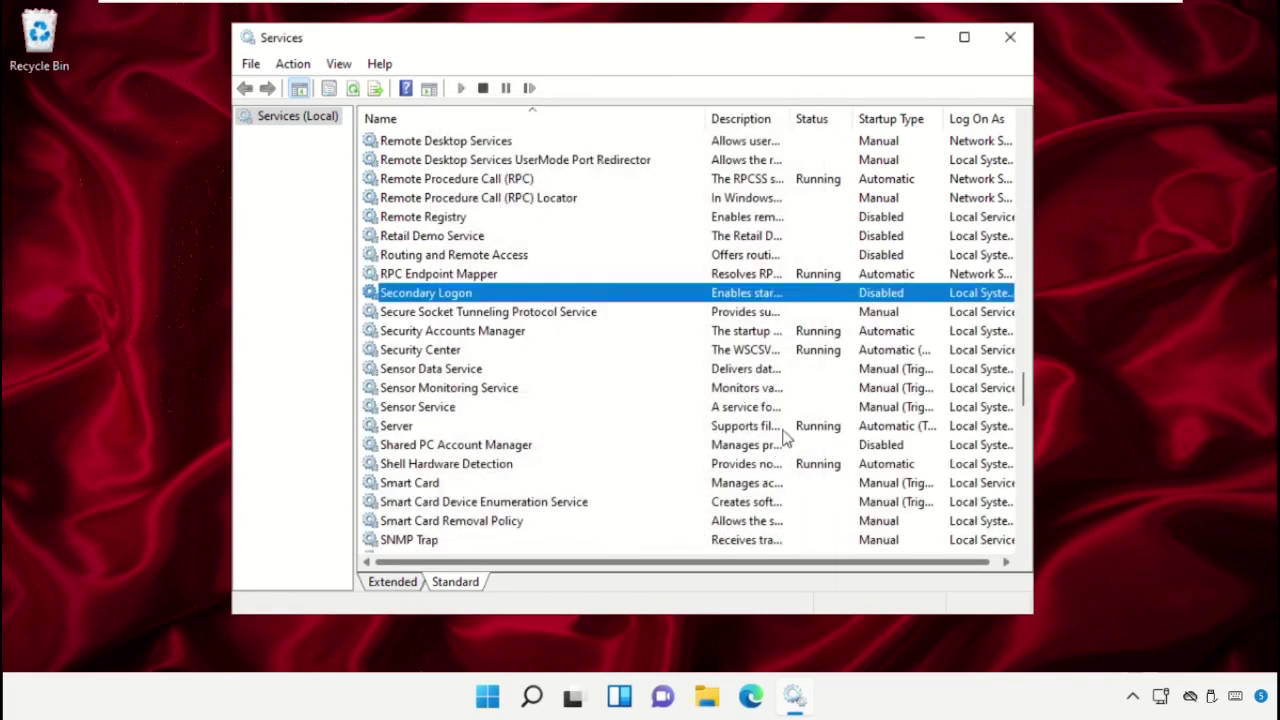
Set the Smart Card service's startup type to Disabled and apply it.
scroll(790, 410, down, 2)
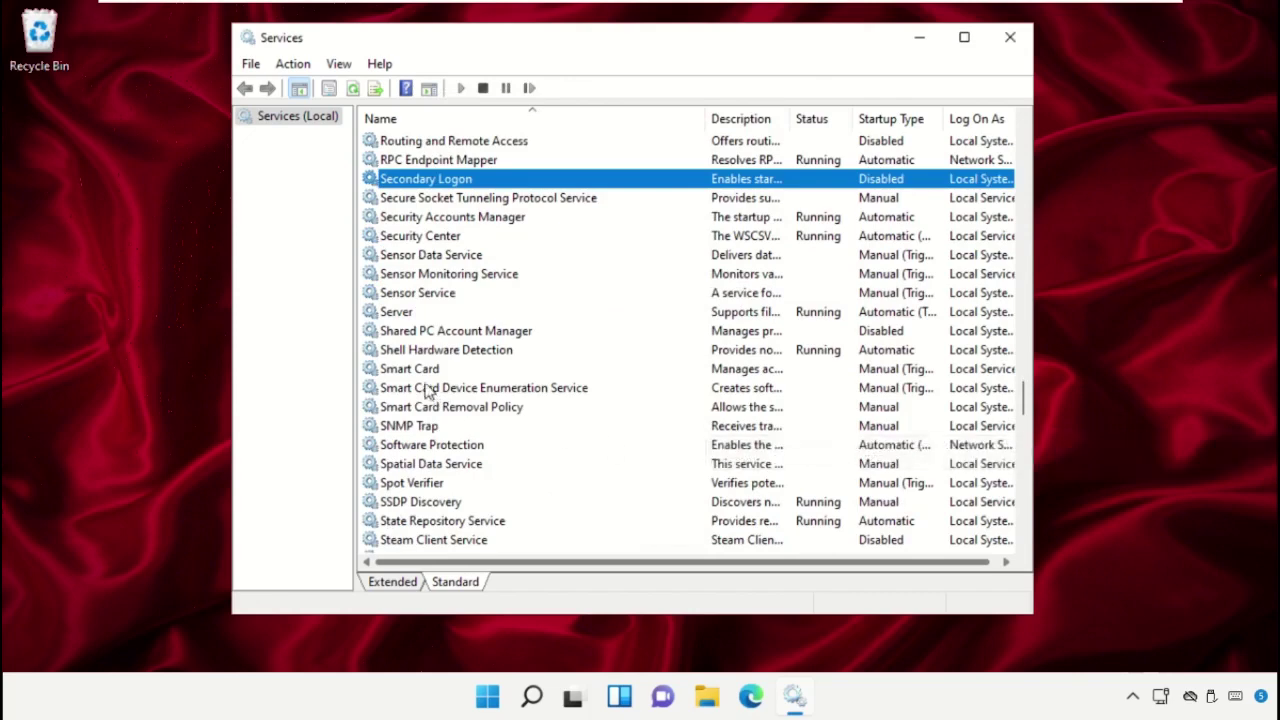
click(420, 370)
right_click(420, 372)
click(510, 562)
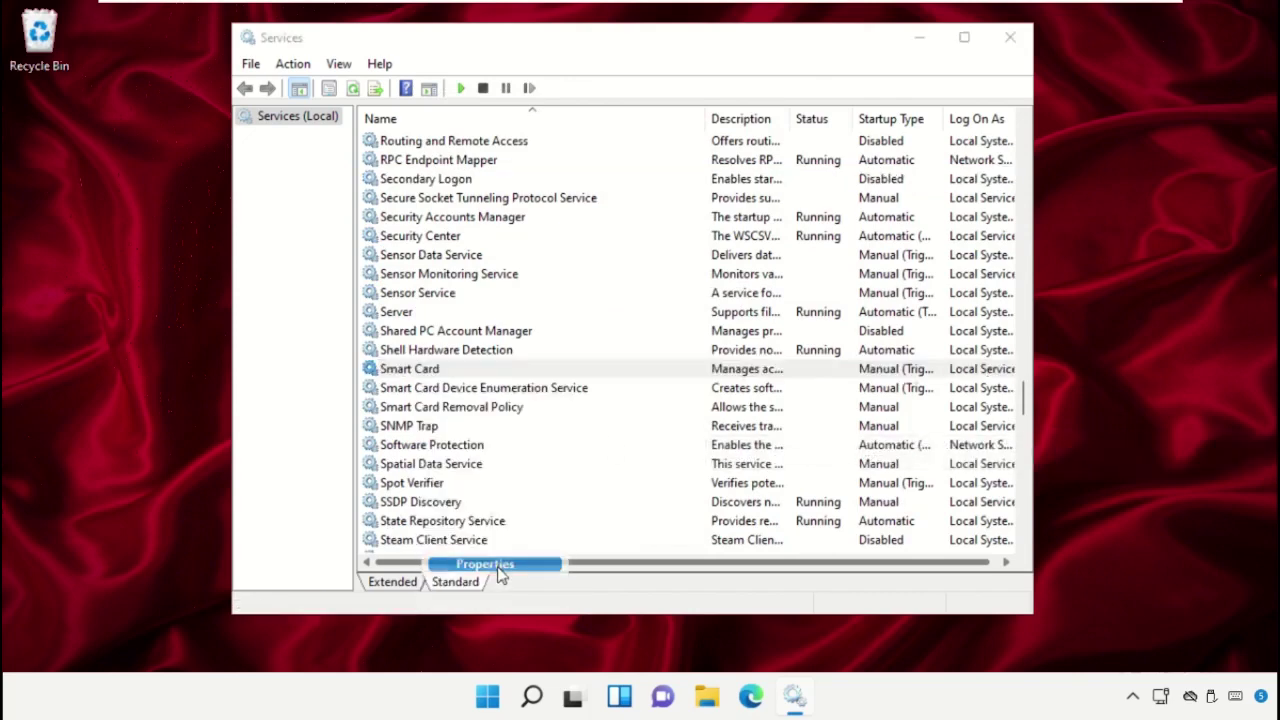
click(672, 312)
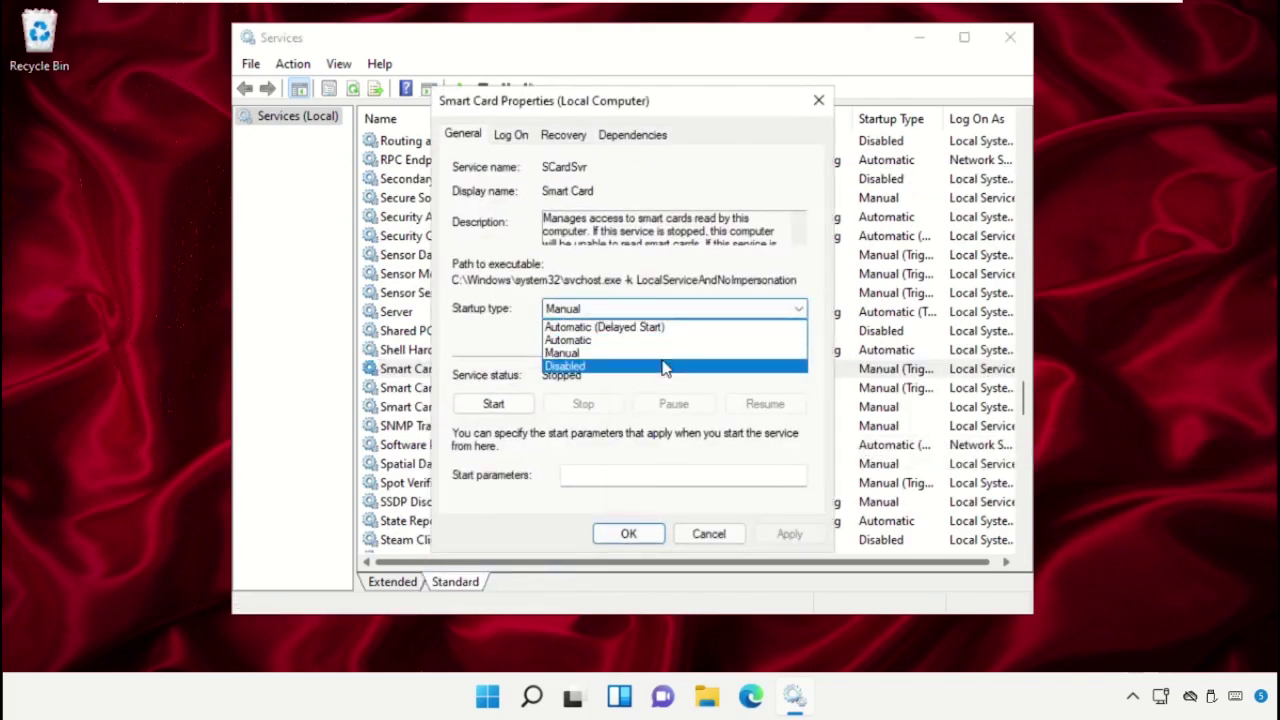
click(663, 366)
click(768, 536)
click(647, 536)
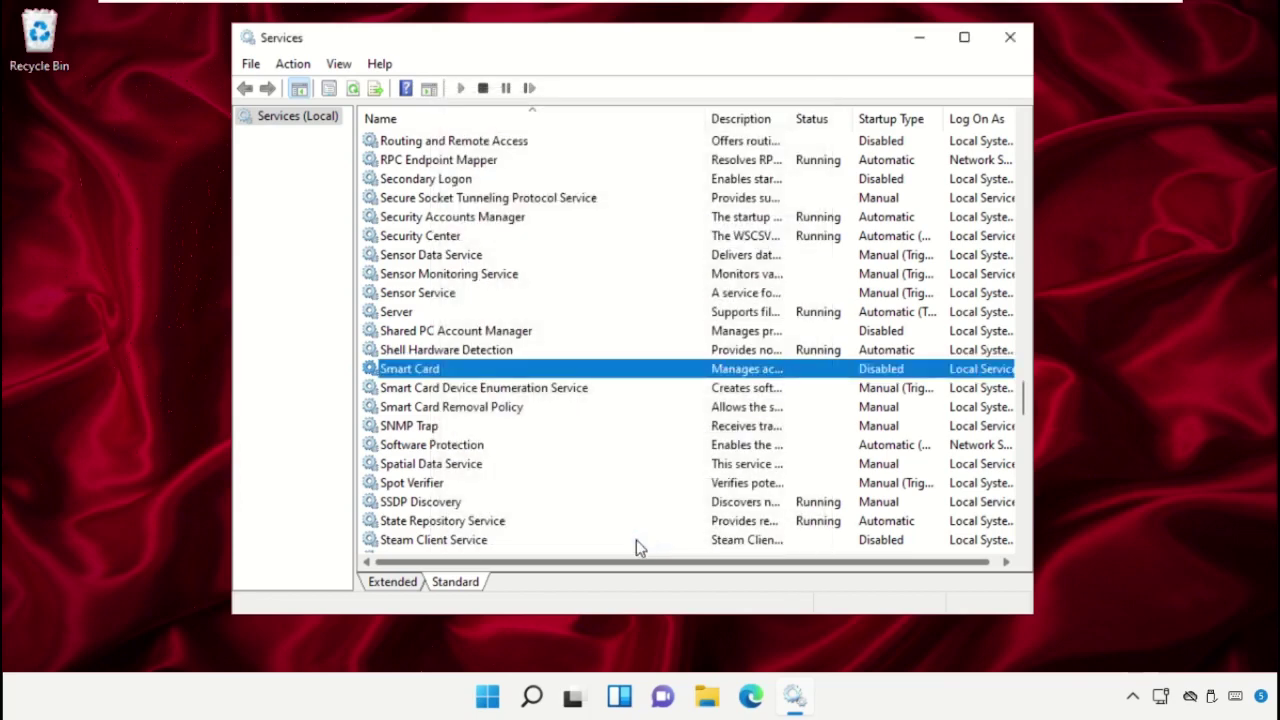
Set Smart Card Device Enumeration Service's startup type to Disabled and apply it.
click(510, 392)
right_click(508, 390)
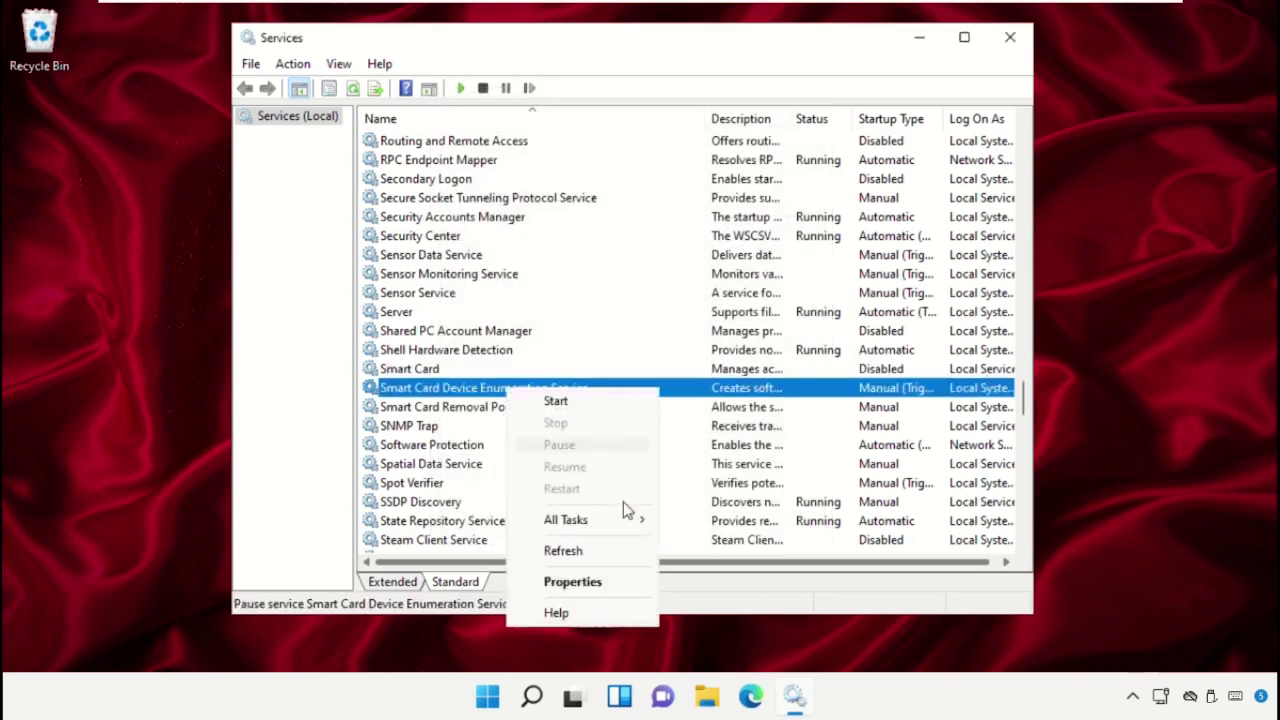
click(595, 583)
click(727, 312)
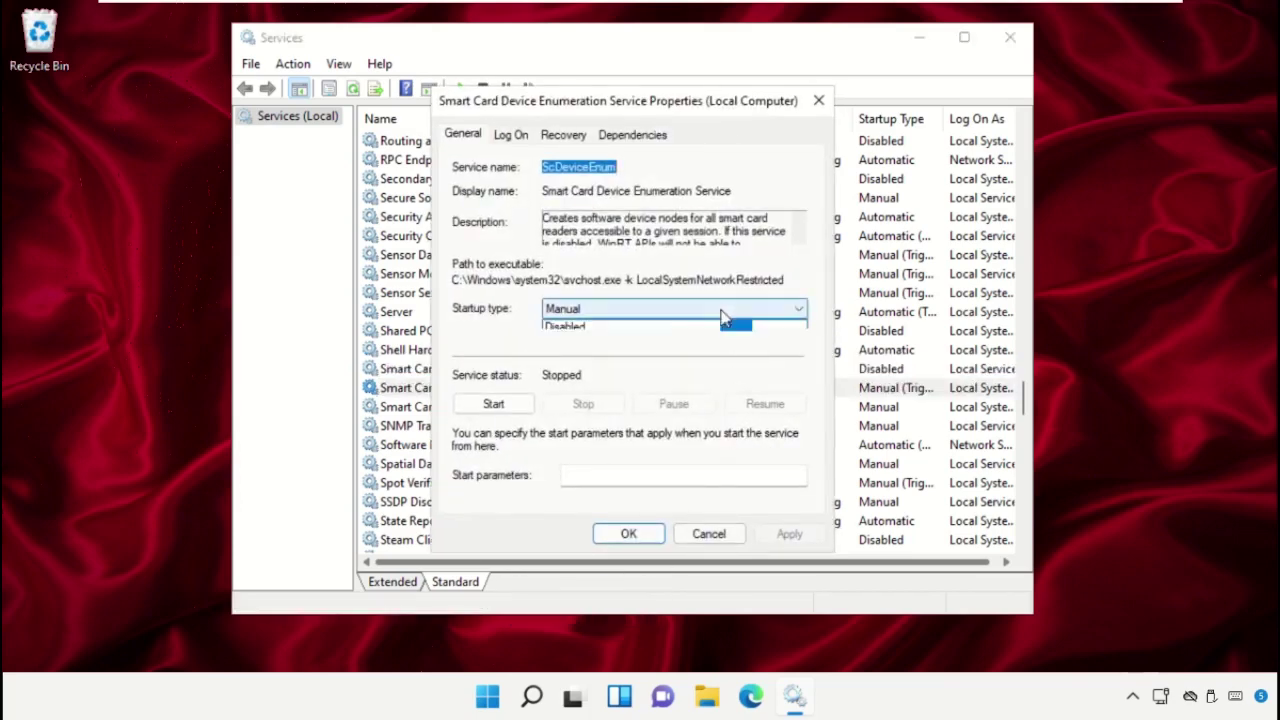
click(730, 364)
click(789, 533)
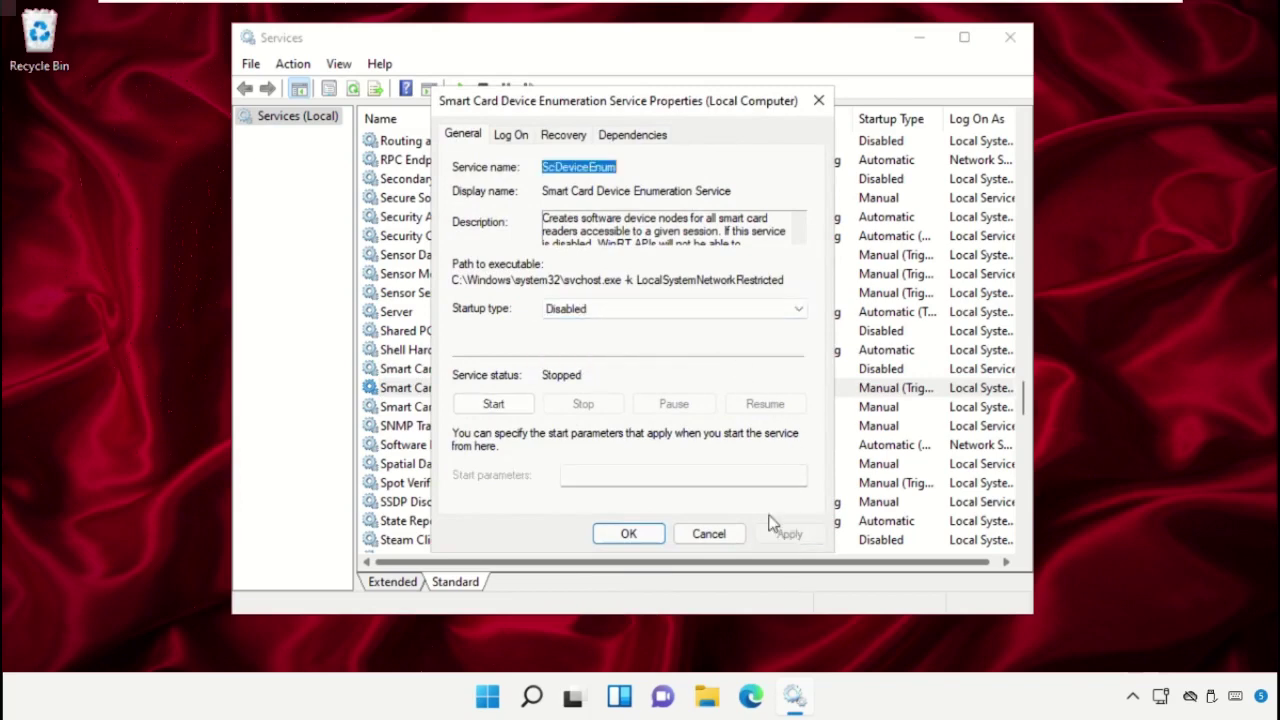
click(629, 533)
Set Smart Card Removal Policy's startup type to Disabled and apply it.
click(512, 412)
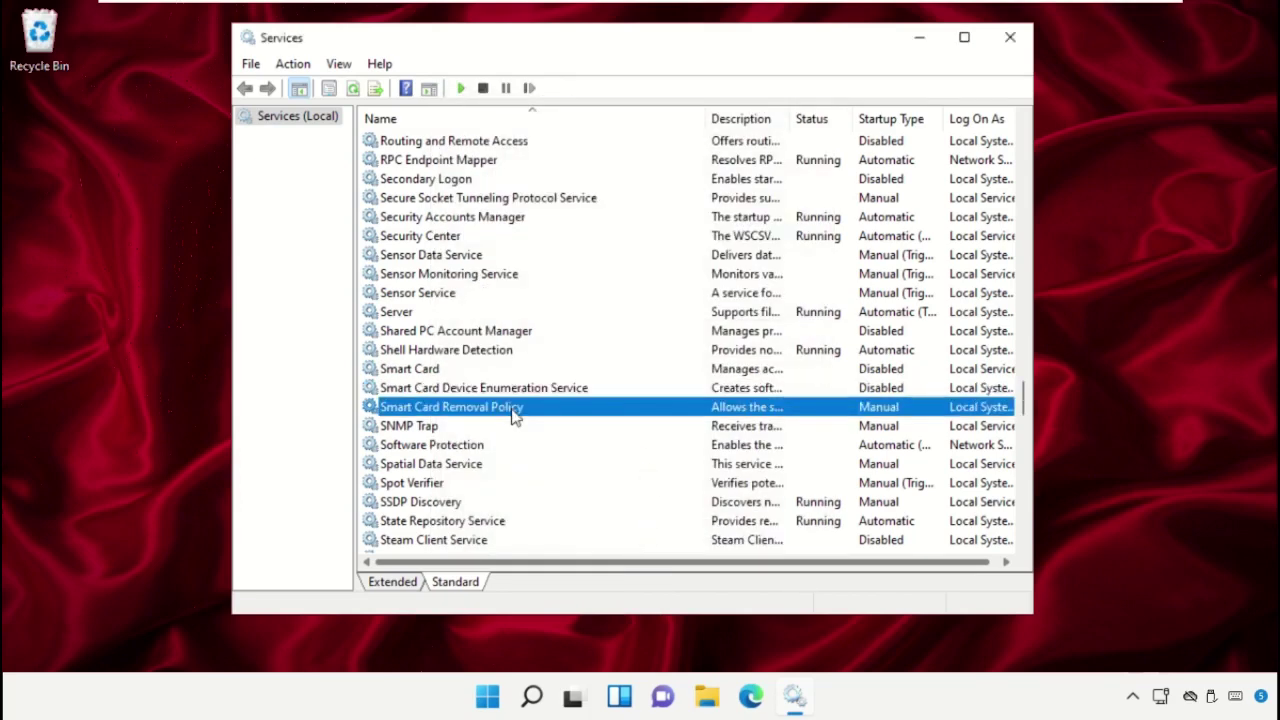
right_click(512, 412)
click(598, 605)
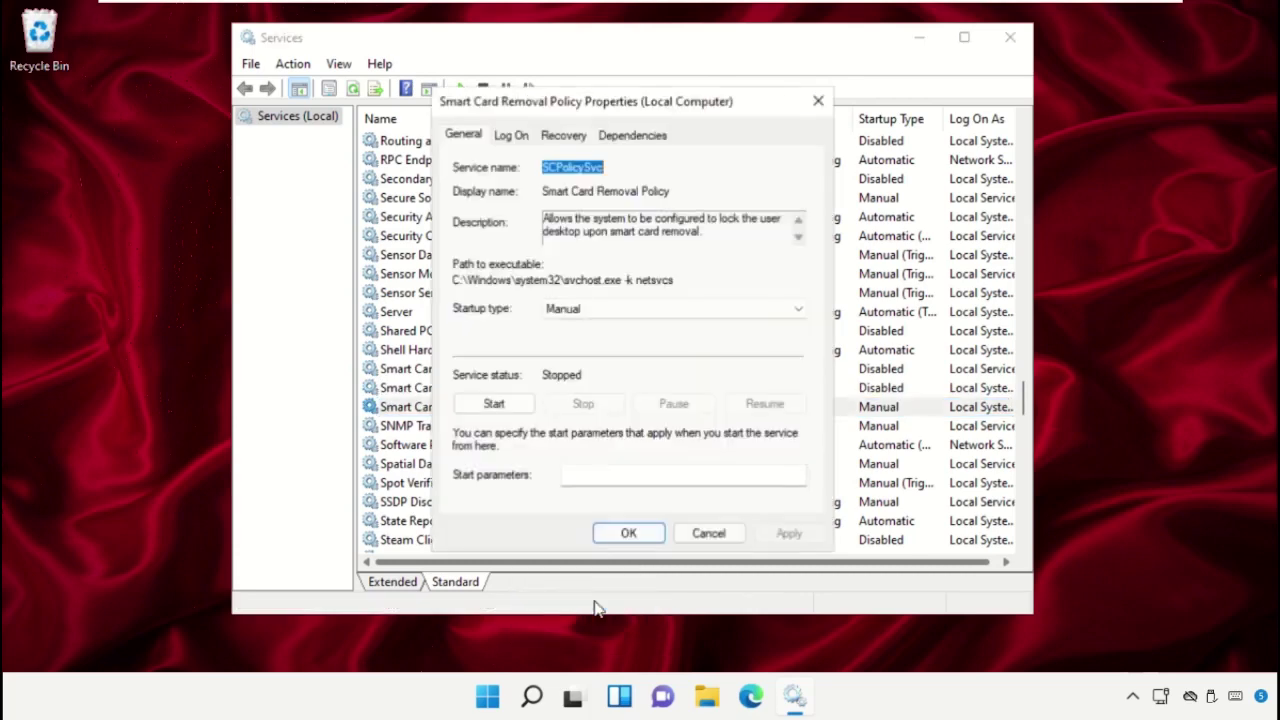
click(705, 318)
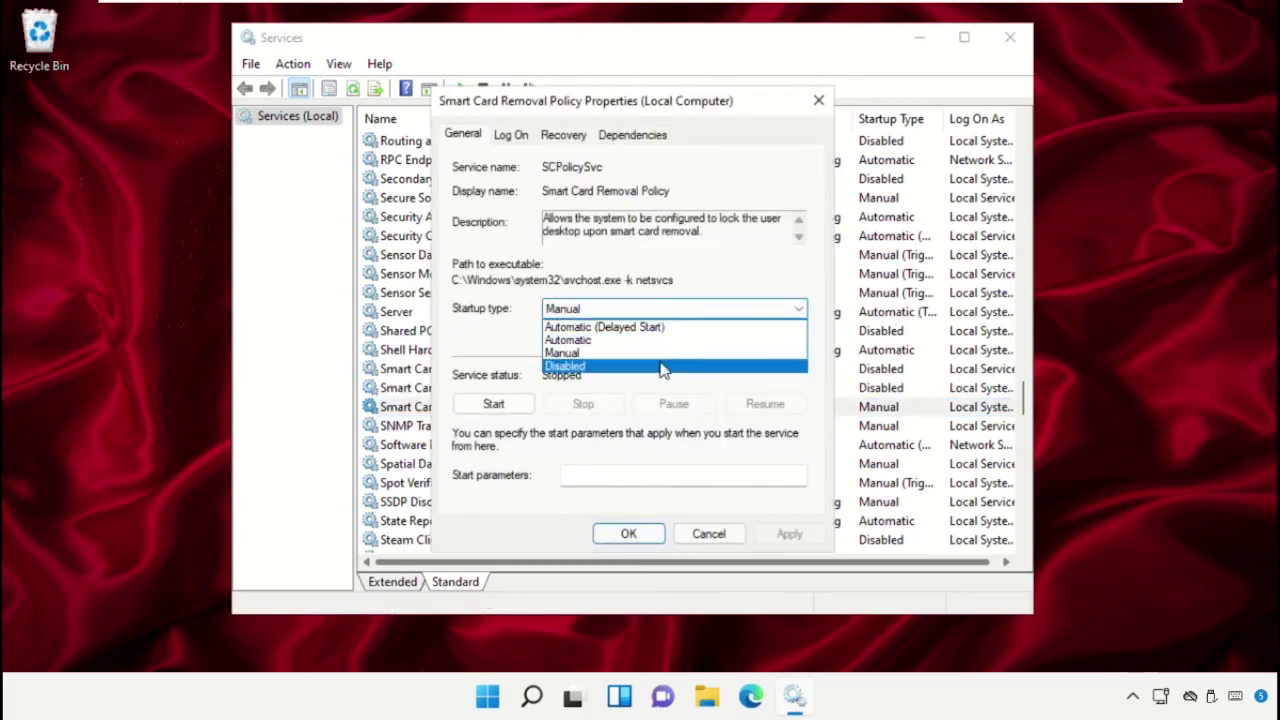
click(663, 366)
click(779, 537)
click(641, 537)
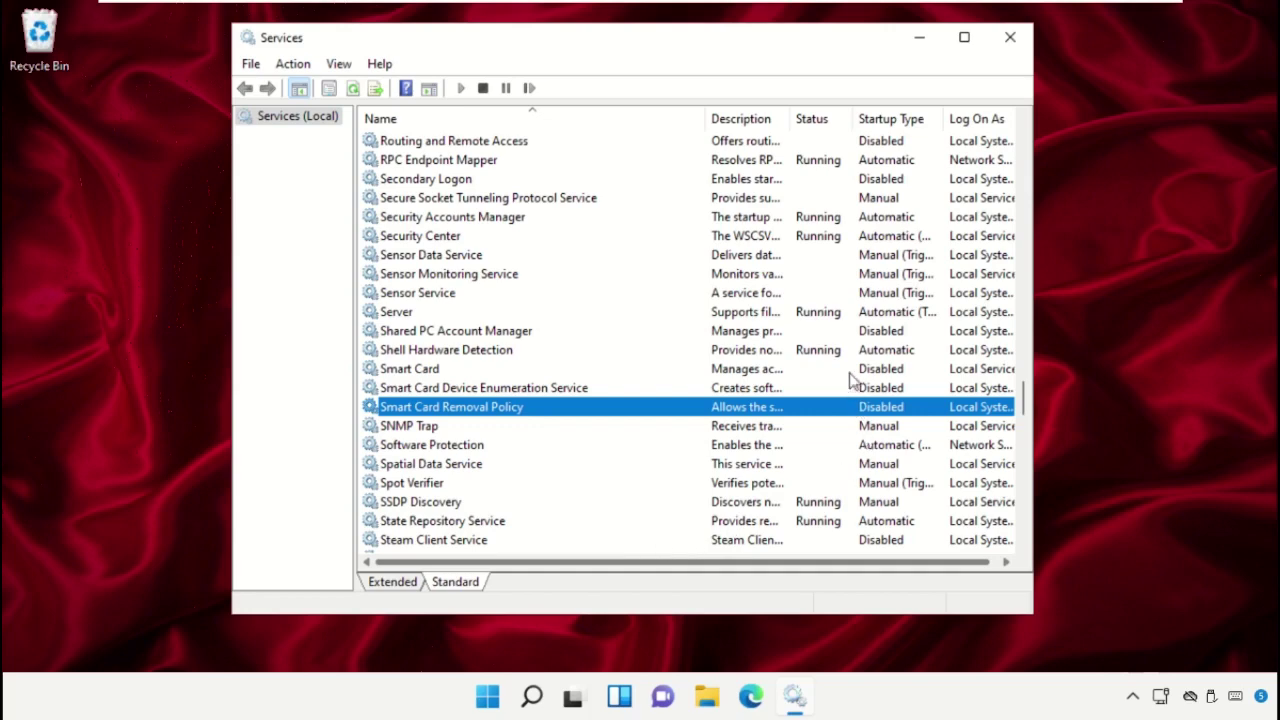
Set Touch Keyboard and Handwriting Panel Service's startup type to Disabled and apply it.
scroll(851, 342, down, 7)
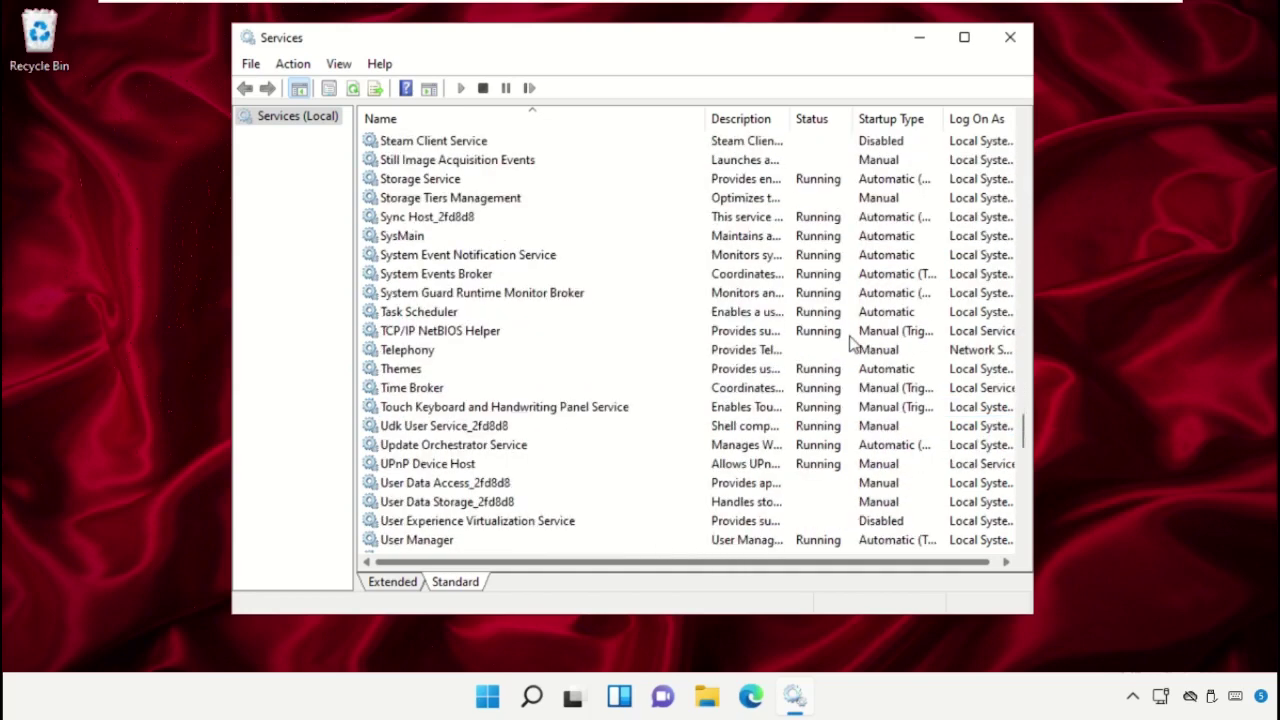
click(572, 410)
right_click(570, 416)
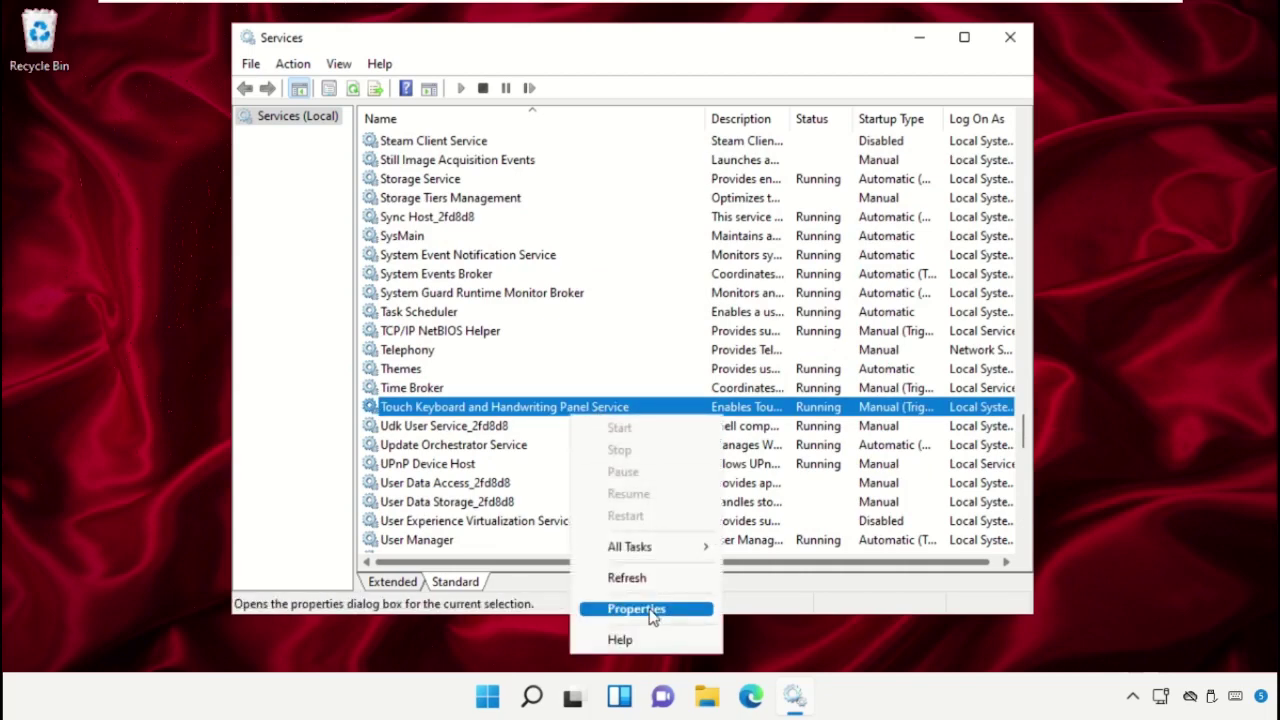
click(640, 609)
click(695, 309)
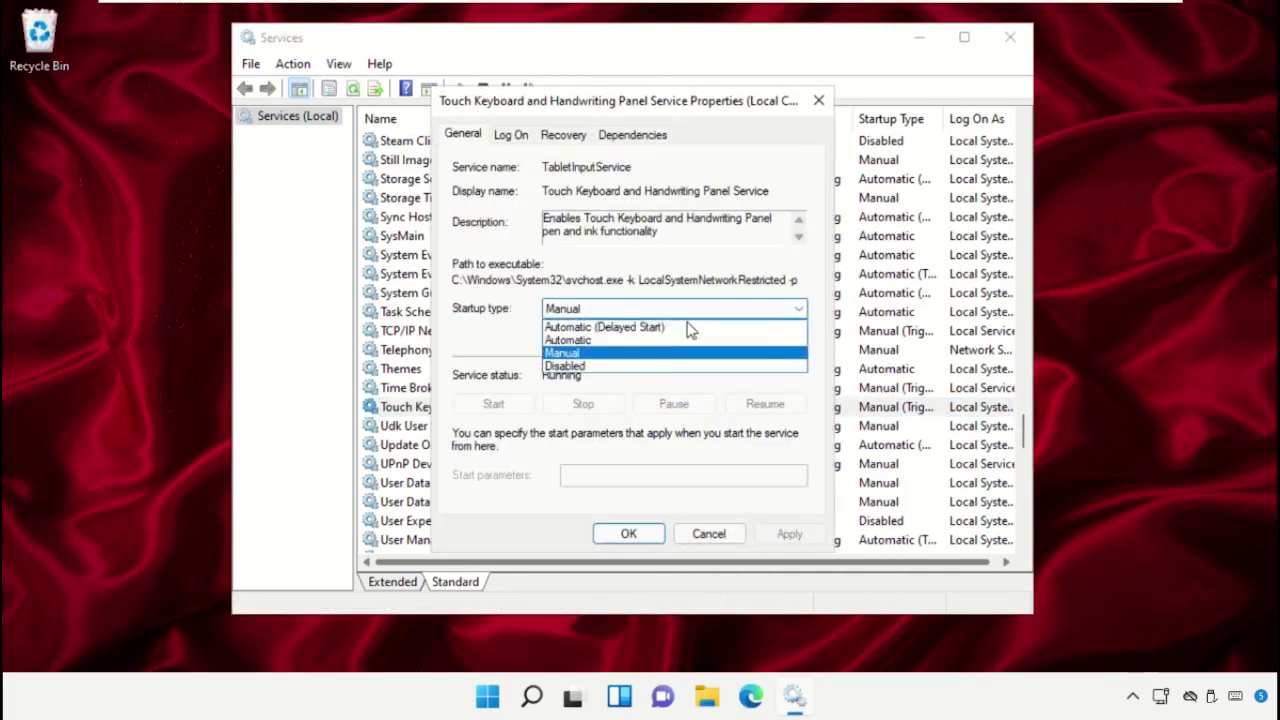
click(655, 365)
click(787, 535)
click(649, 535)
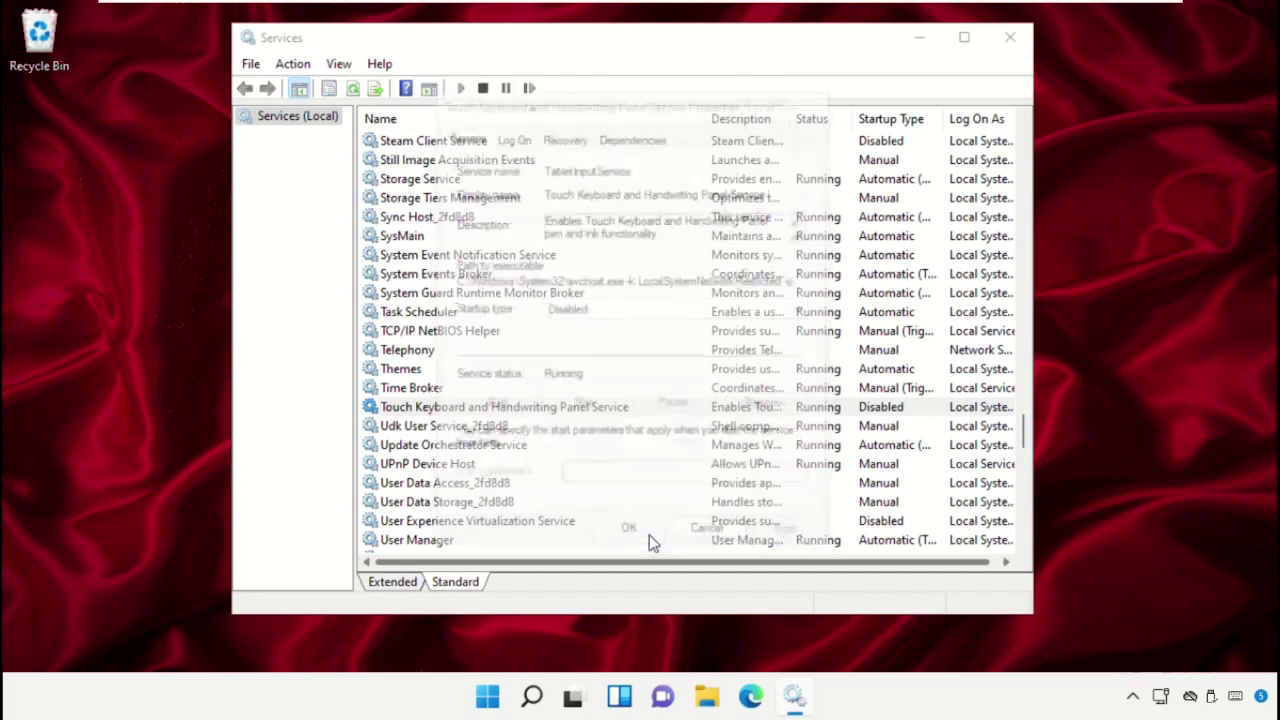
Set Windows Biometric Service's startup type to Disabled and apply it.
scroll(872, 336, down, 9)
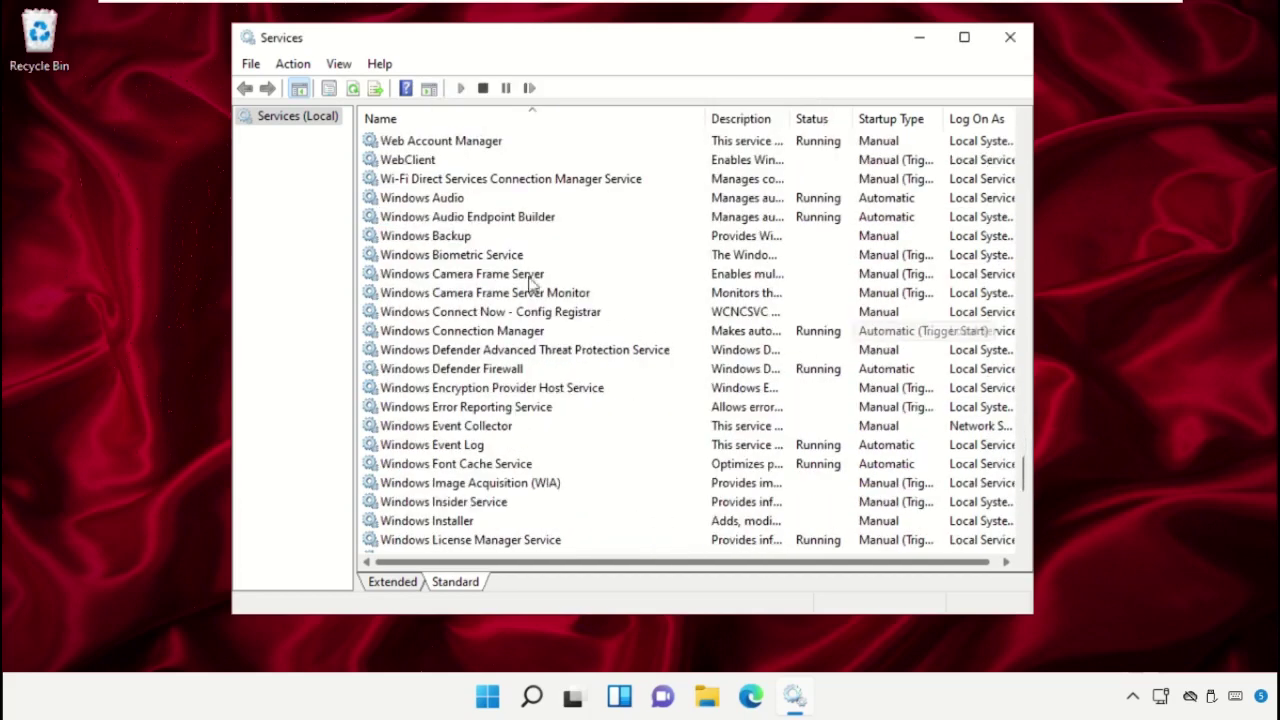
click(502, 254)
right_click(502, 254)
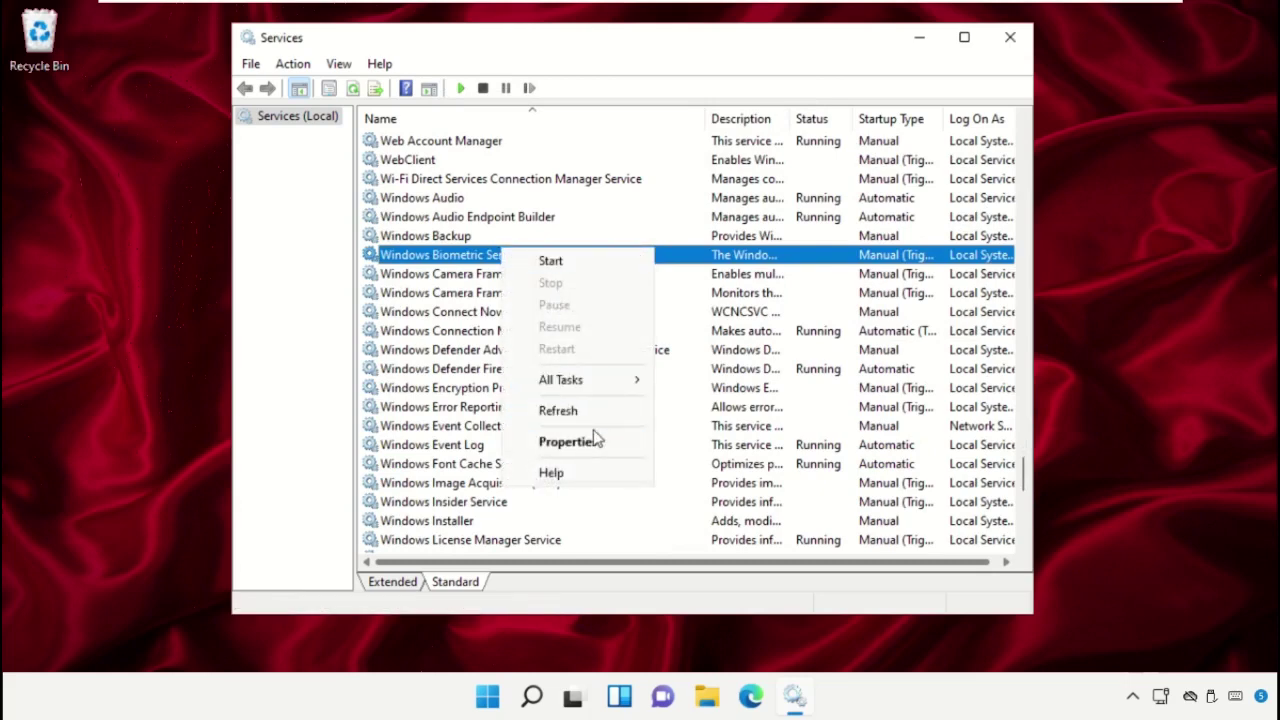
click(594, 440)
click(634, 310)
click(634, 366)
click(789, 533)
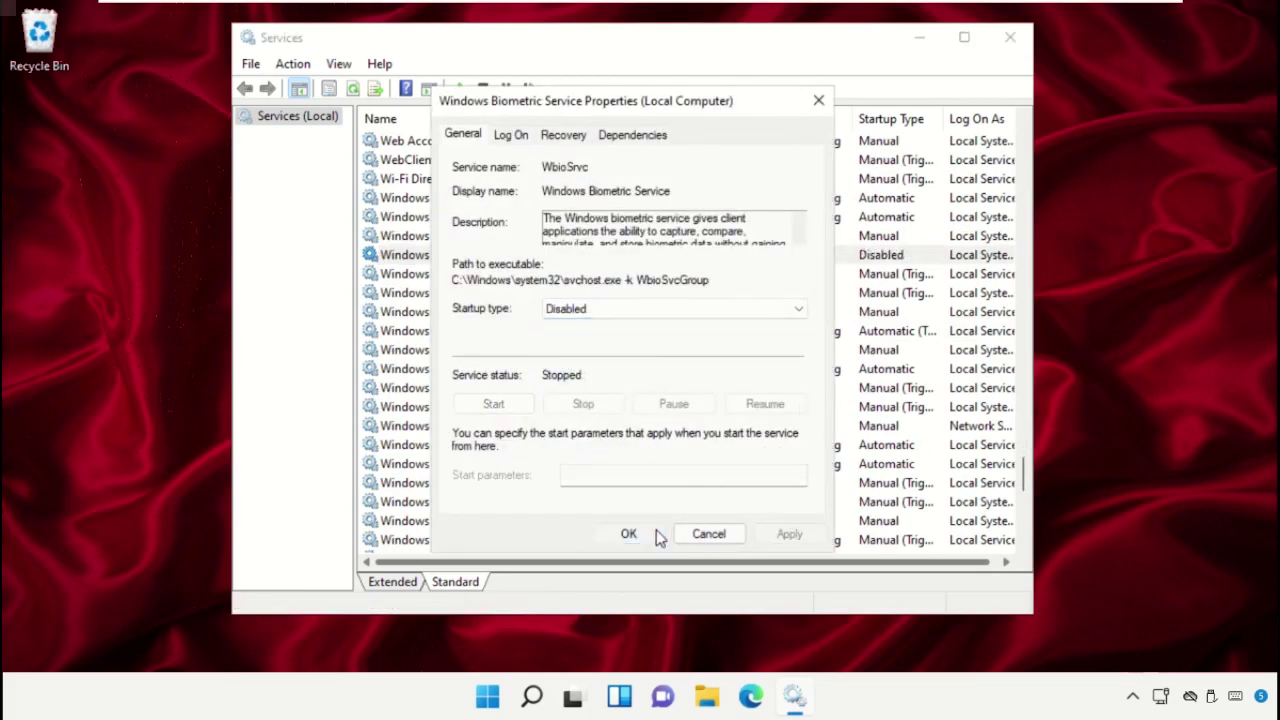
click(630, 534)
Set Windows Error Reporting Service's startup type to Disabled and apply it.
right_click(527, 409)
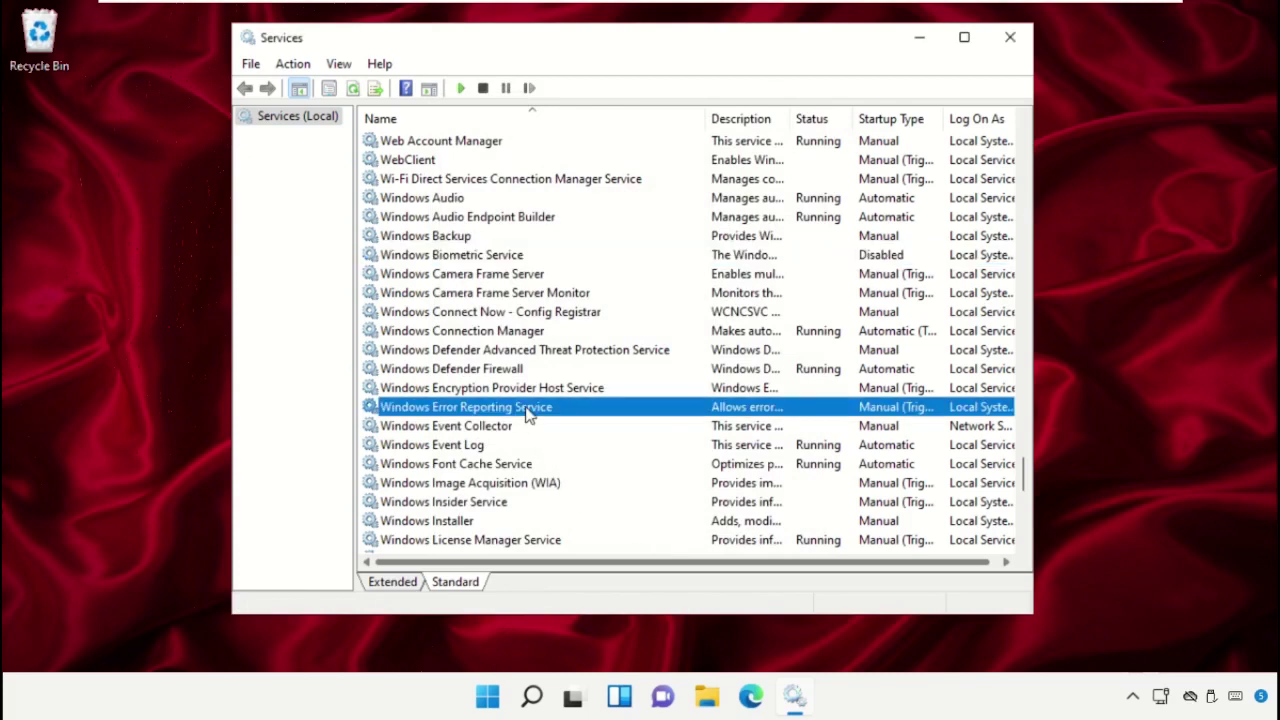
click(618, 601)
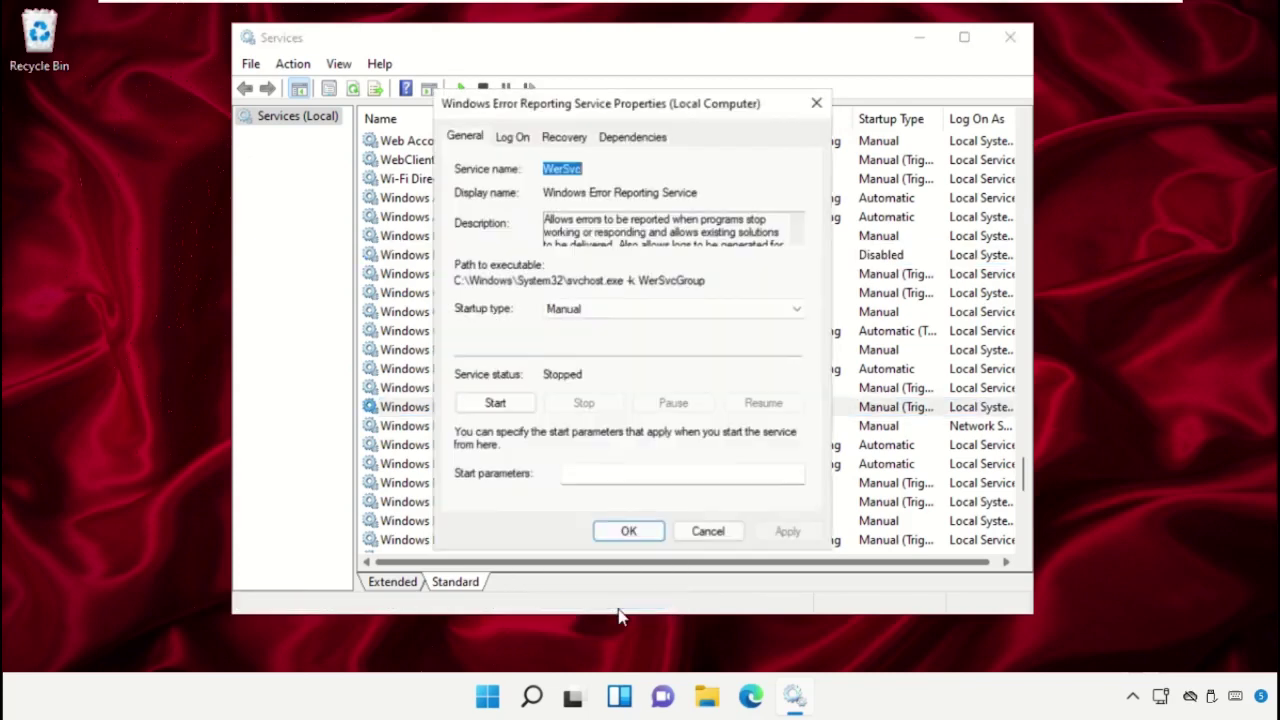
click(675, 310)
click(675, 368)
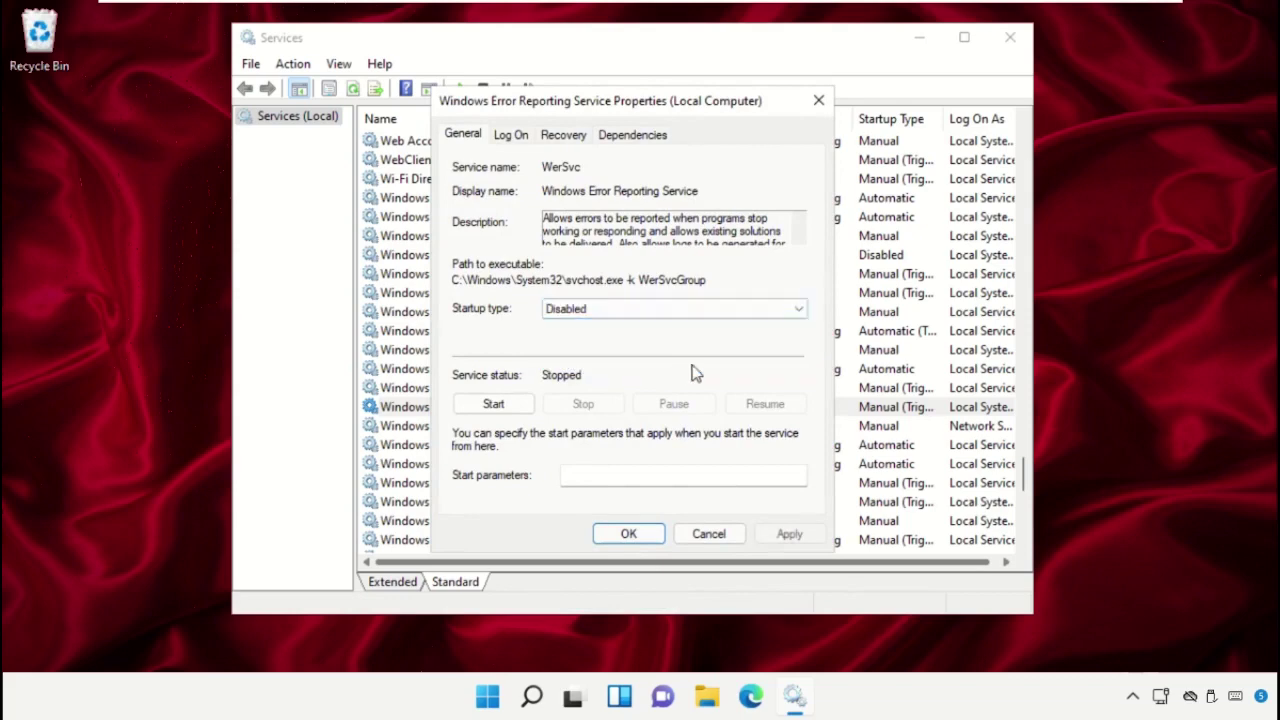
click(808, 534)
click(629, 534)
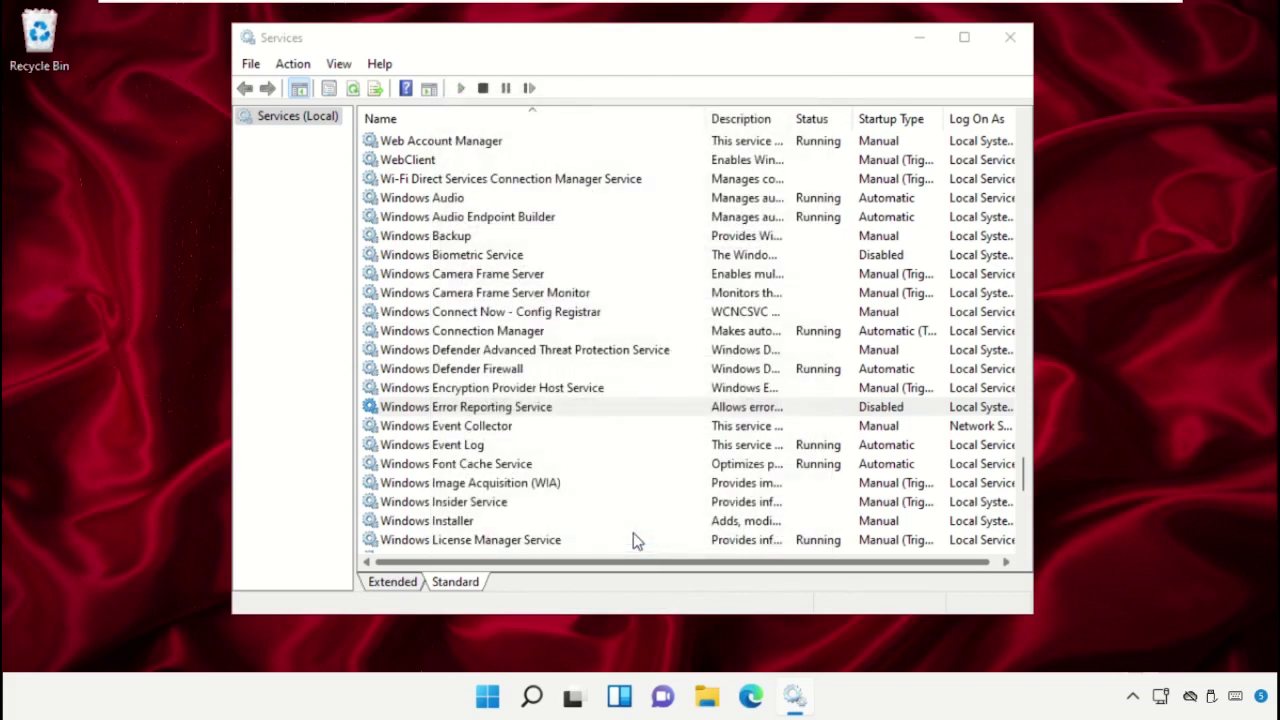
Set Windows Image Acquisition (WIA)'s startup type to Disabled and apply it.
click(545, 485)
right_click(545, 485)
click(626, 440)
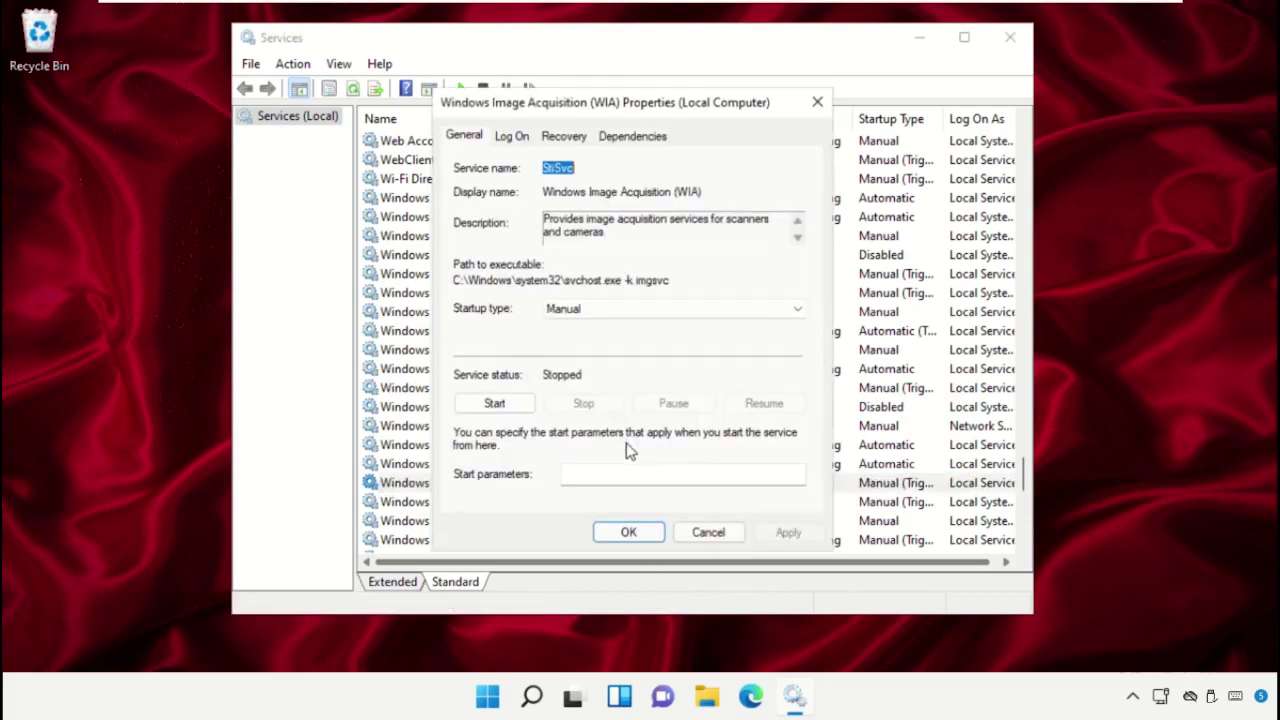
click(635, 309)
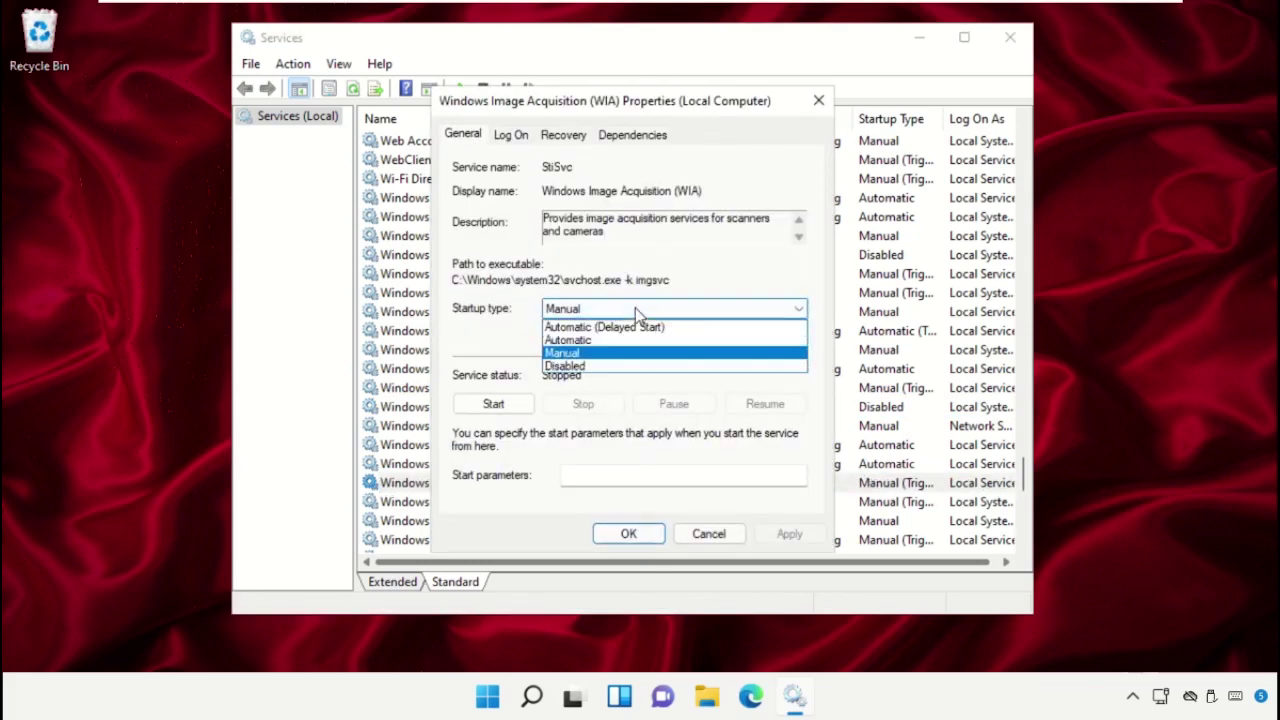
click(623, 366)
click(786, 533)
click(630, 533)
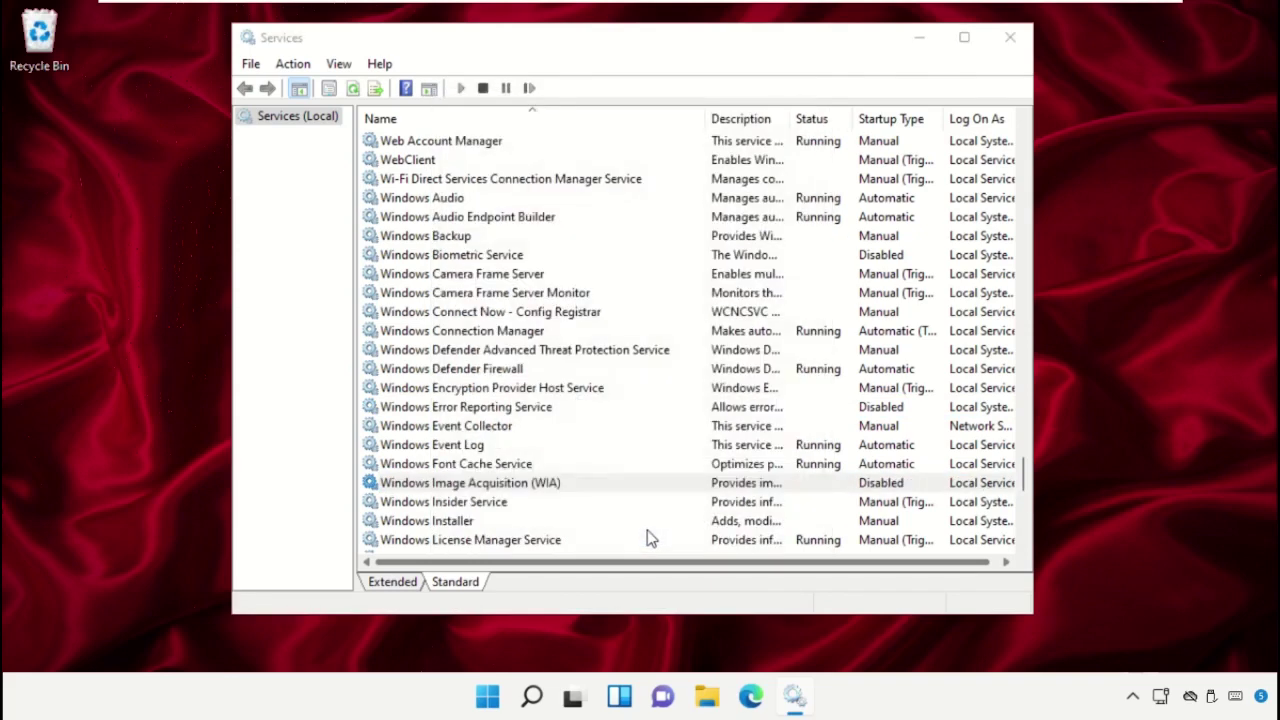
Set Windows Insider Service's startup type to Disabled and apply it.
click(505, 503)
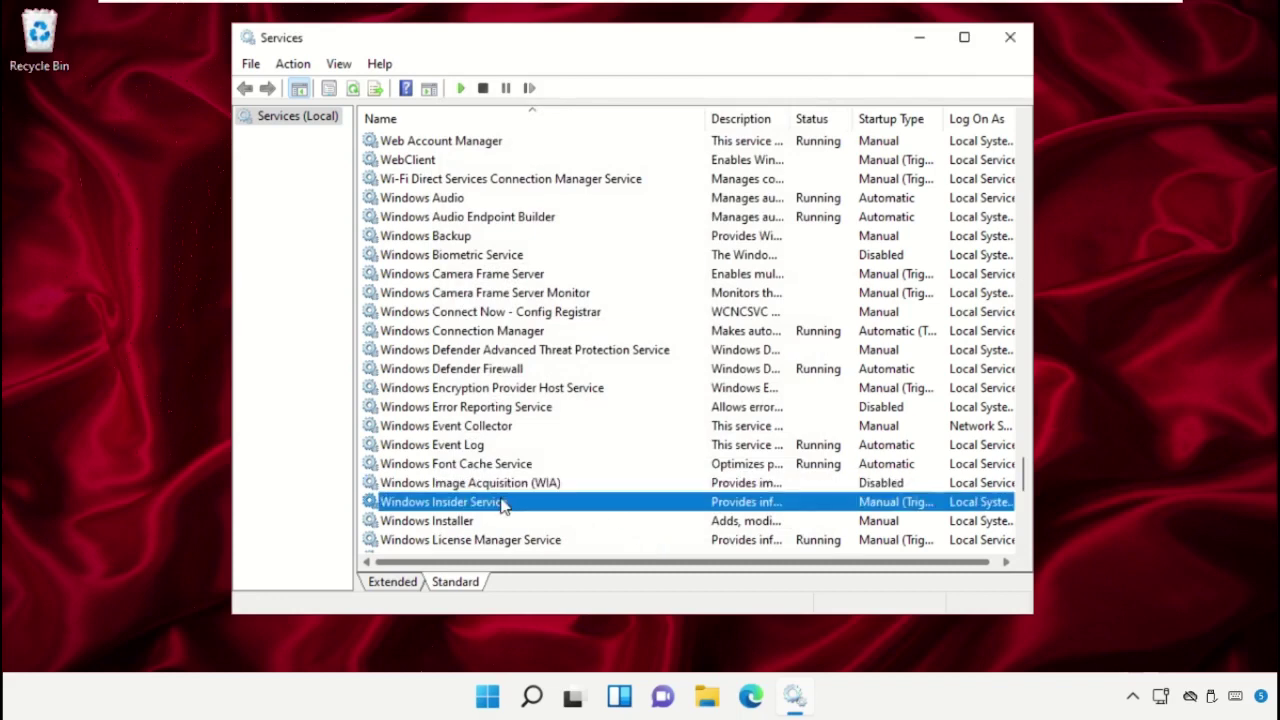
right_click(505, 503)
click(607, 452)
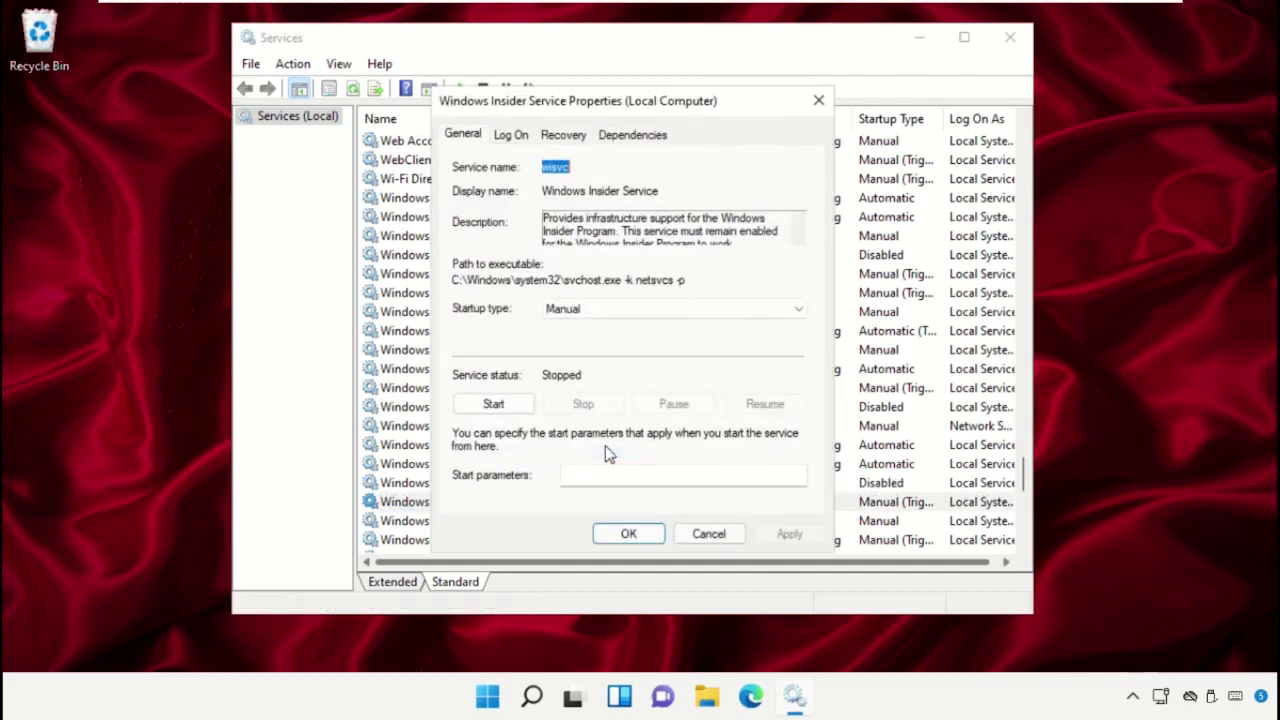
click(660, 309)
click(620, 366)
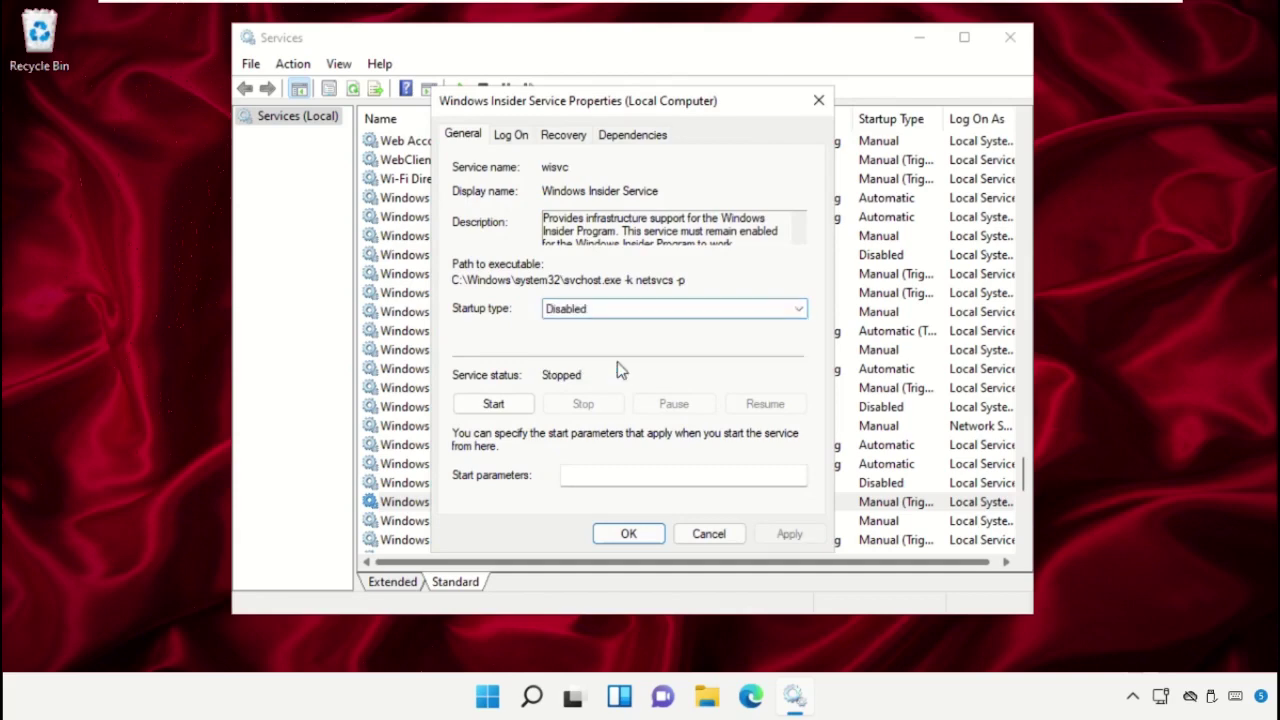
click(778, 533)
click(628, 527)
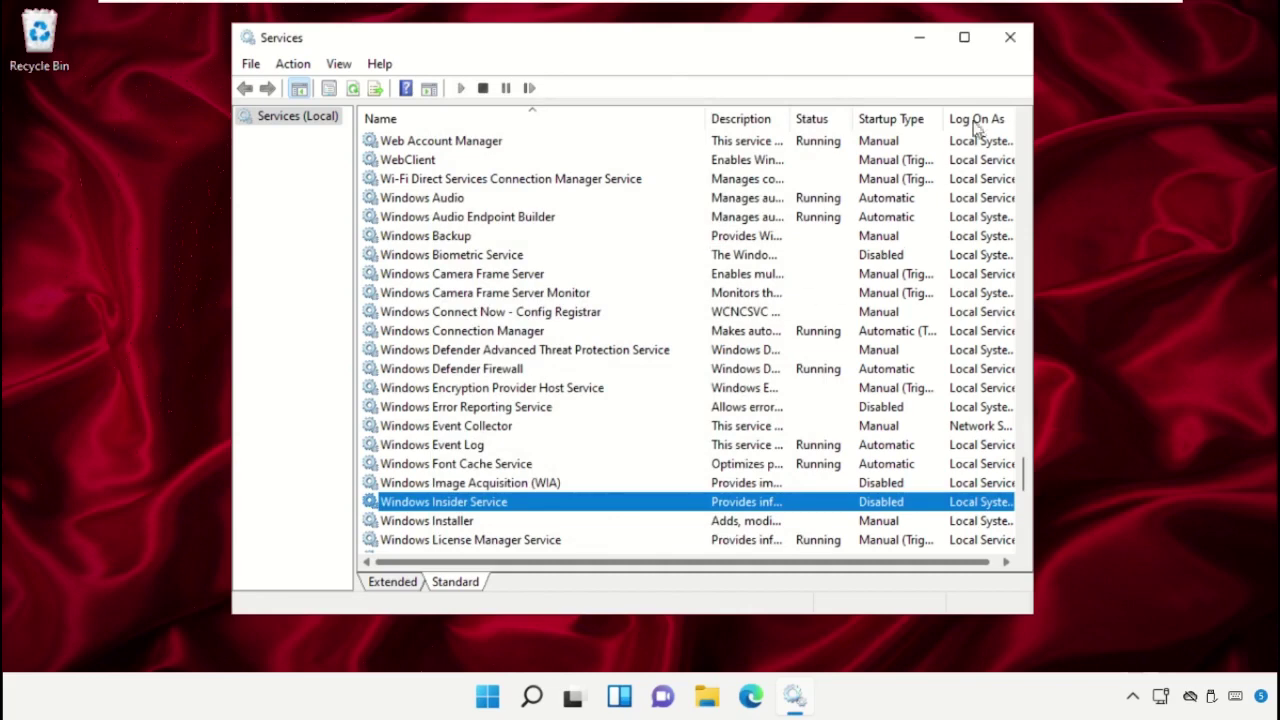
Close the Services console and show the Start menu's Shut down and Restart options.
click(1010, 37)
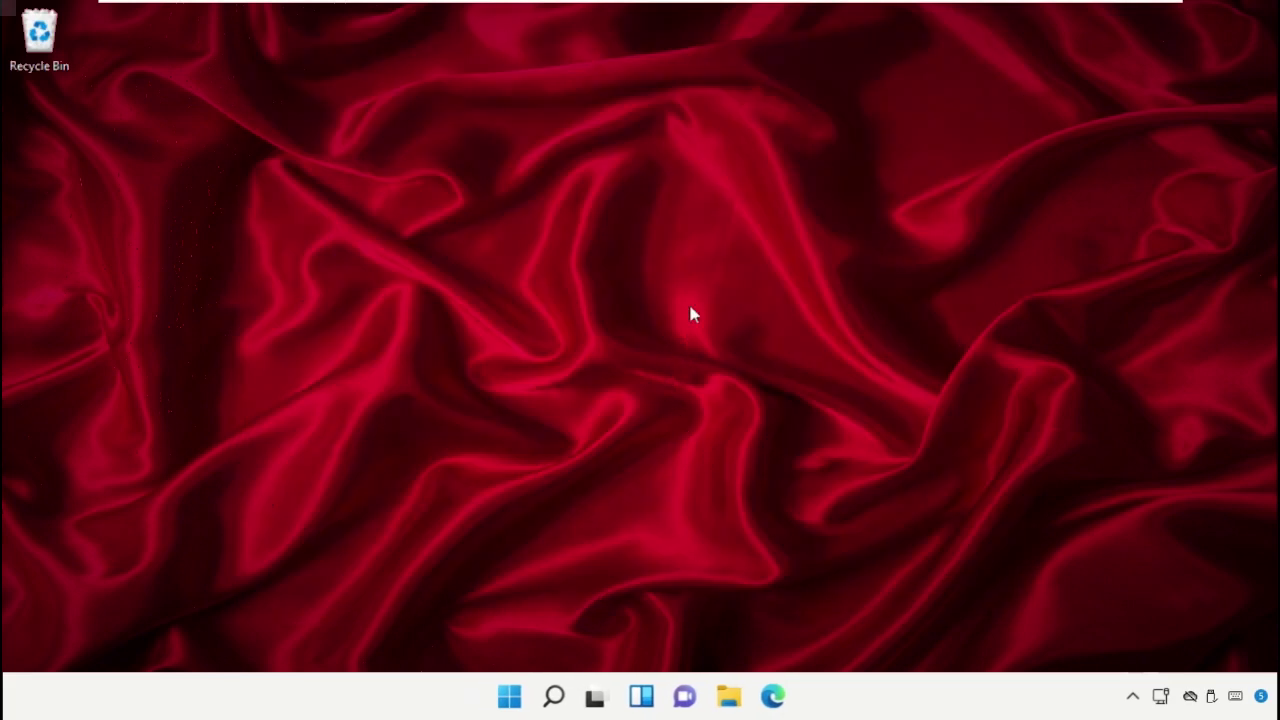
click(512, 700)
click(887, 630)
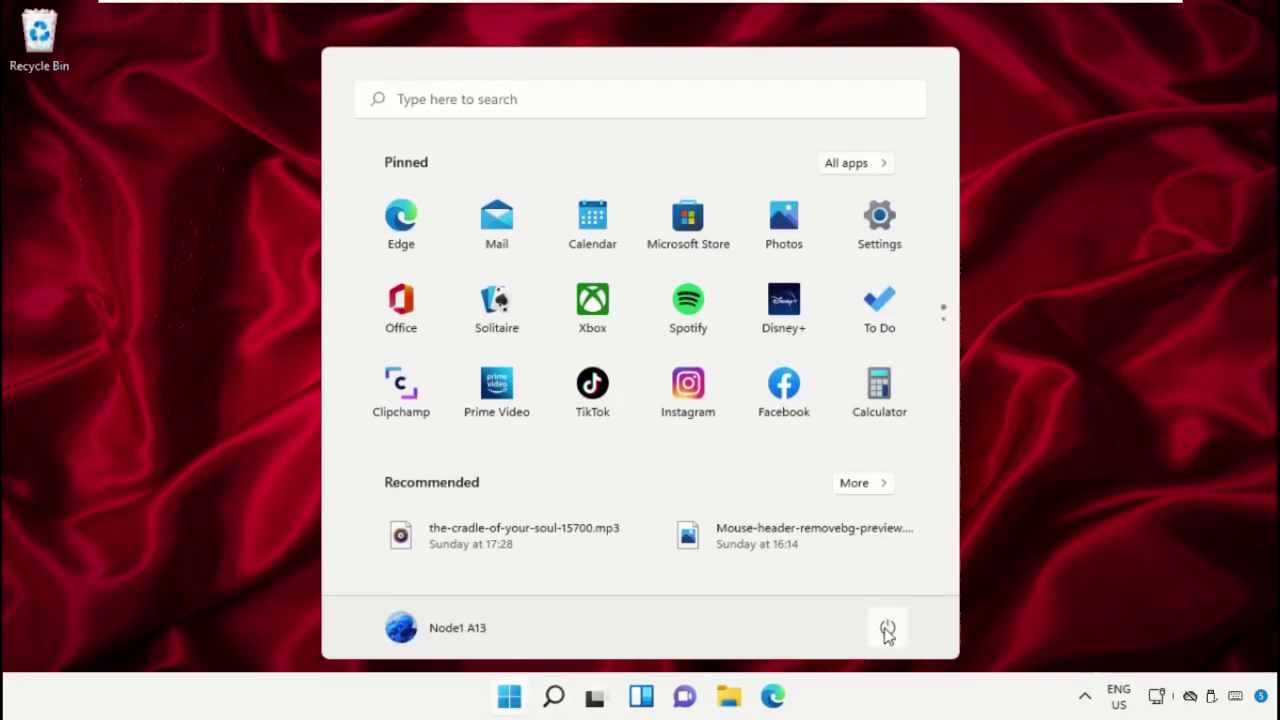
click(889, 628)
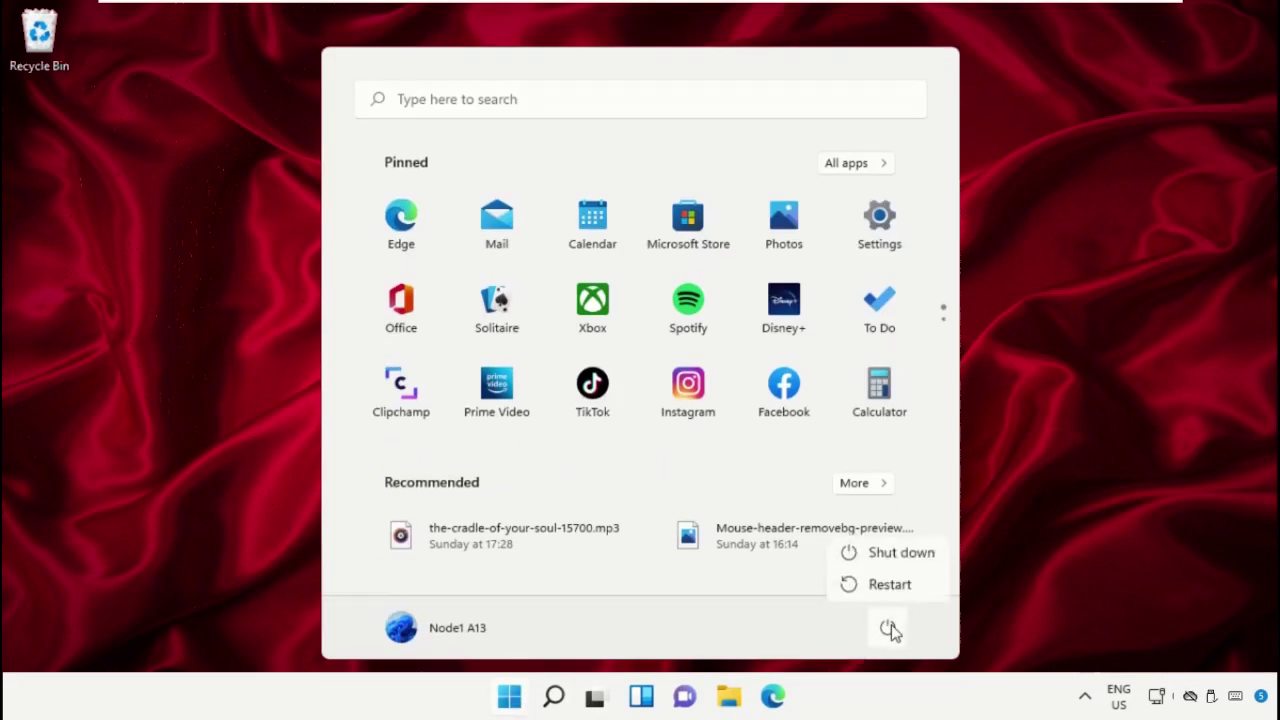